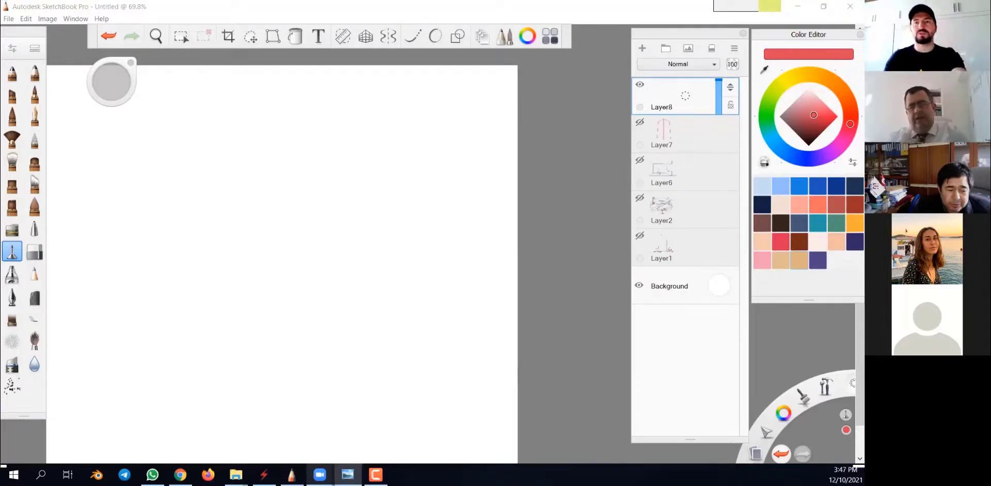
# Open the waterfall house photo 182e2d5949f00d98c31bc0dd7d5e62e3.jpg in SketchBook, discarding the changes to the untitled document.
pyautogui.hotkey('alt', 'Tab')
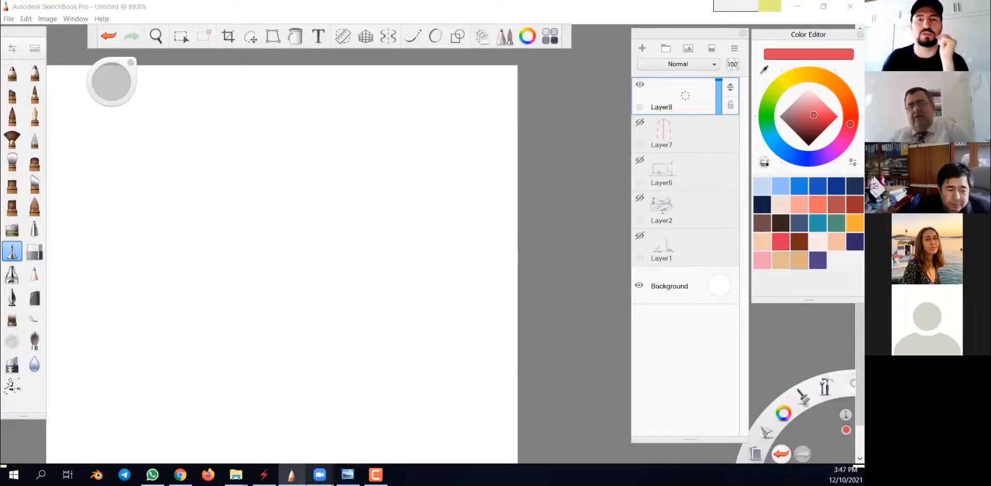
pyautogui.hotkey('alt', 'Tab')
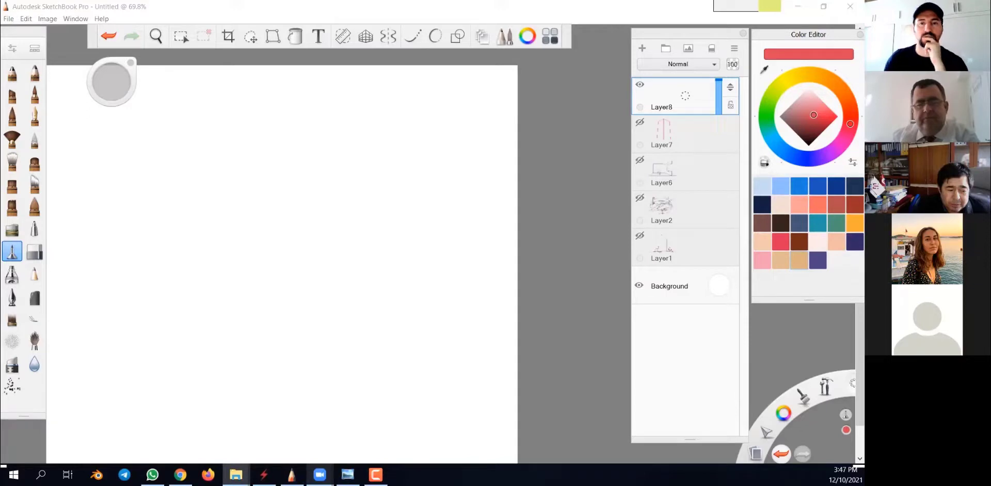
pyautogui.moveTo(42, 361); pyautogui.dragTo(216, 351)
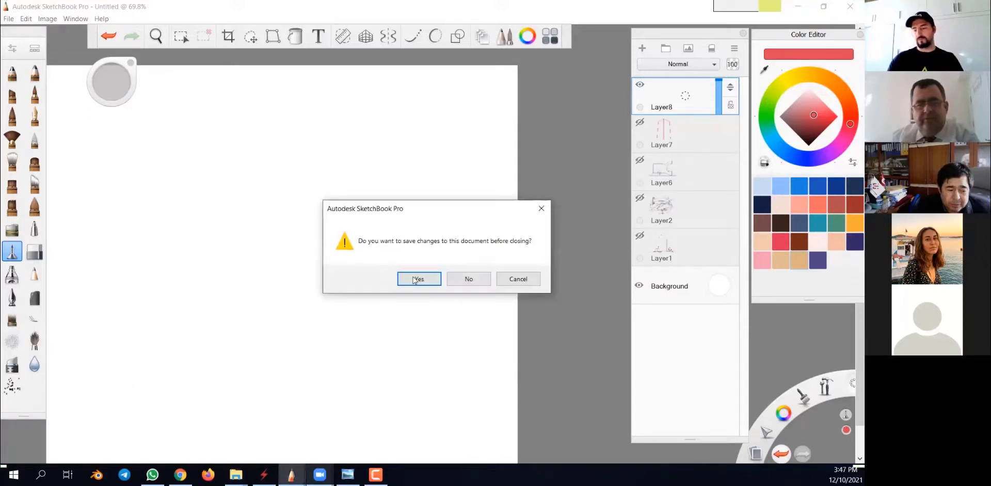
pyautogui.click(466, 279)
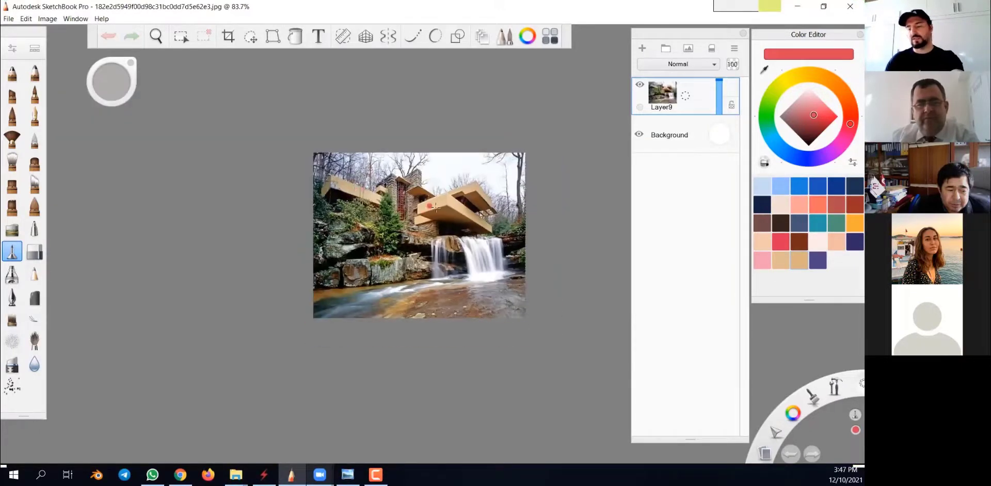
# Check the photo's canvas dimensions in the Canvas Size settings, leaving them as they are.
pyautogui.scroll(2, 421, 205)
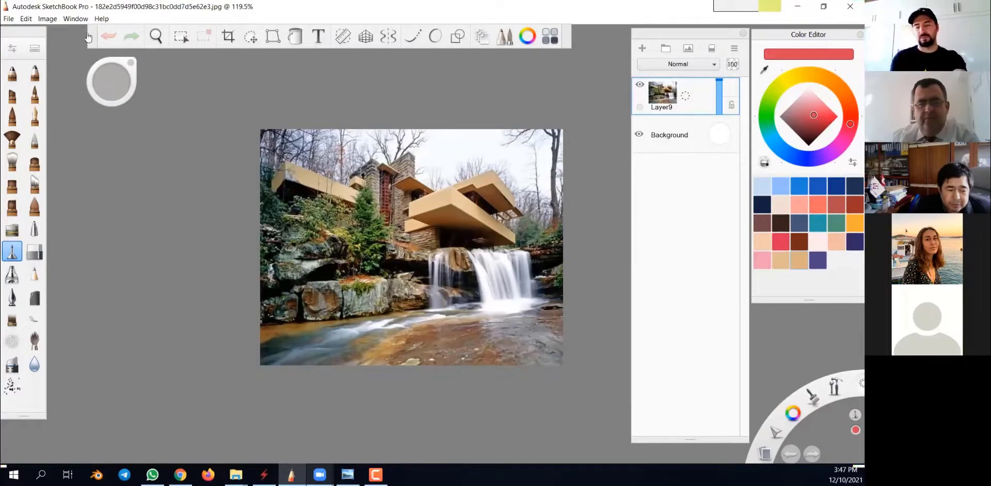
pyautogui.press('space')
pyautogui.moveTo(411, 250); pyautogui.dragTo(523, 279)
pyautogui.moveTo(559, 258); pyautogui.dragTo(543, 259)
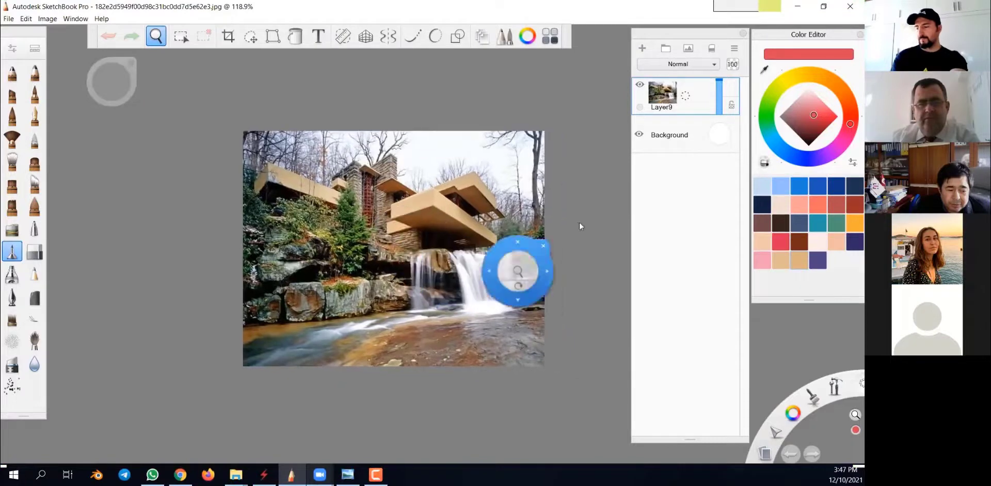
pyautogui.click(49, 20)
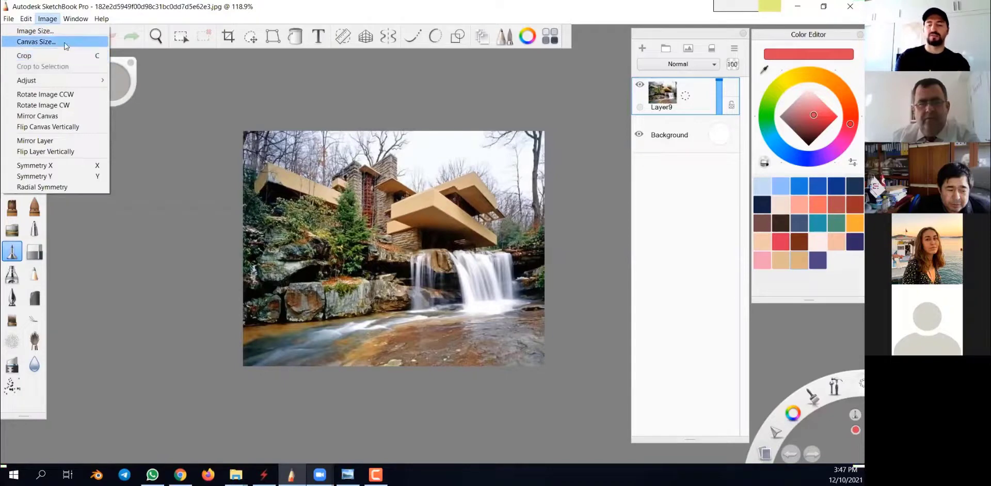
pyautogui.click(46, 42)
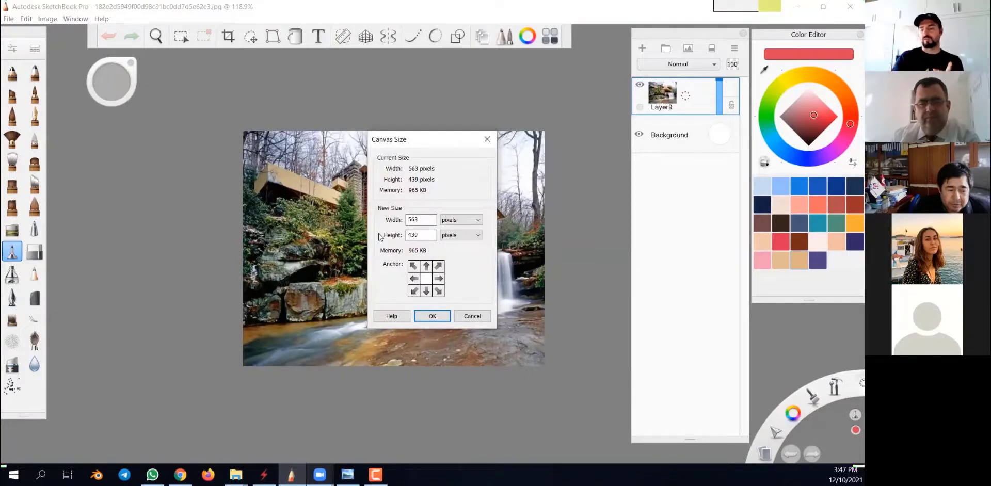
pyautogui.moveTo(424, 143); pyautogui.dragTo(384, 147)
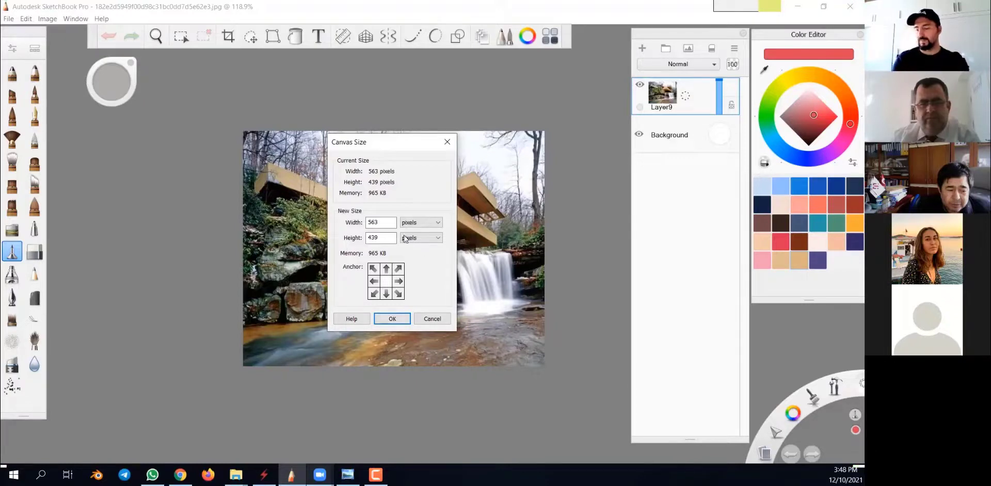
pyautogui.click(448, 143)
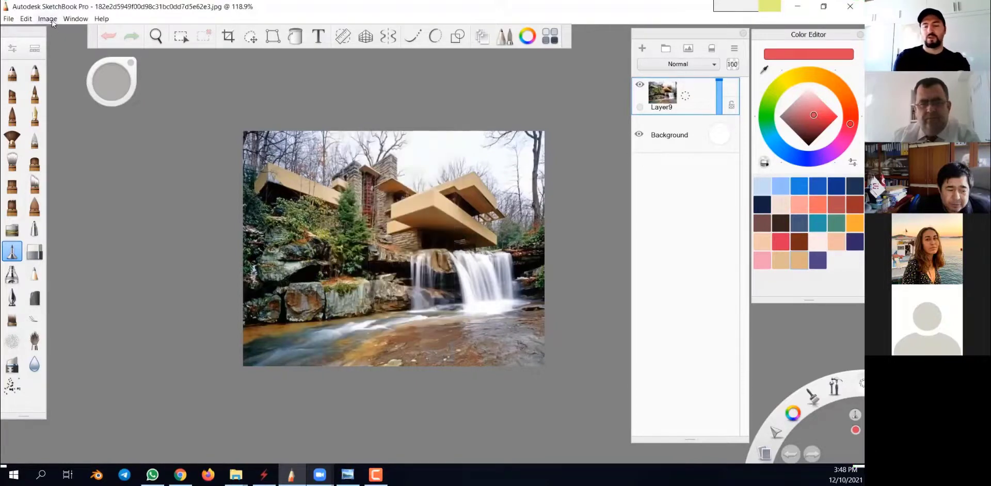
# Enlarge the image to 300 percent in width and height with proportions kept.
pyautogui.click(76, 18)
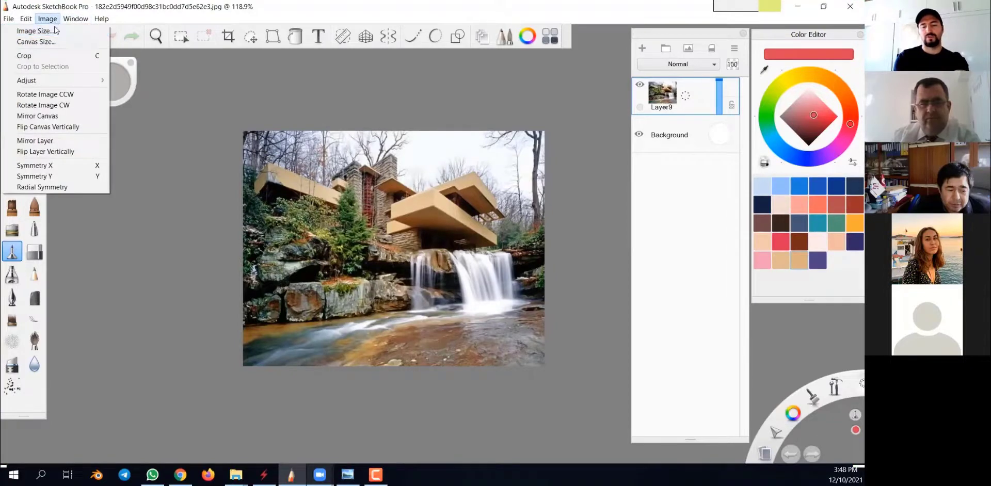
pyautogui.click(64, 31)
pyautogui.click(464, 178)
pyautogui.click(450, 187)
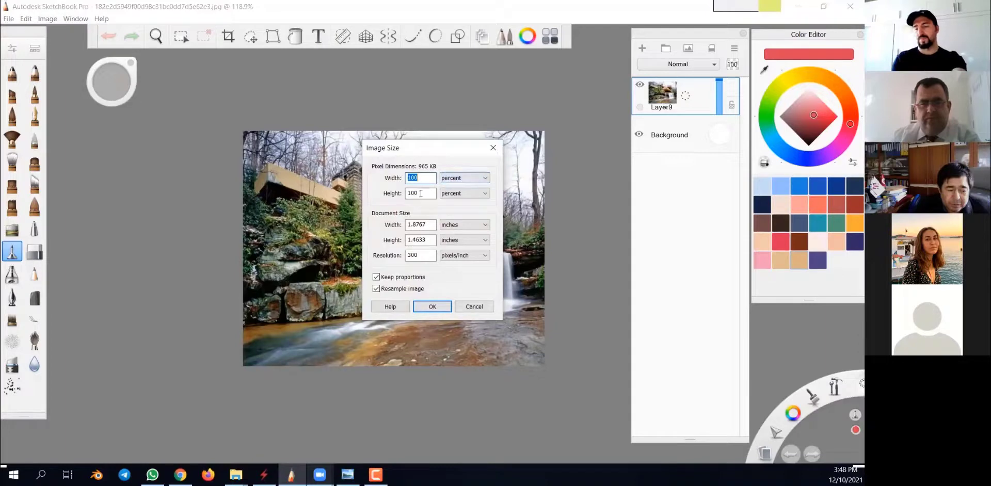
pyautogui.write('300')
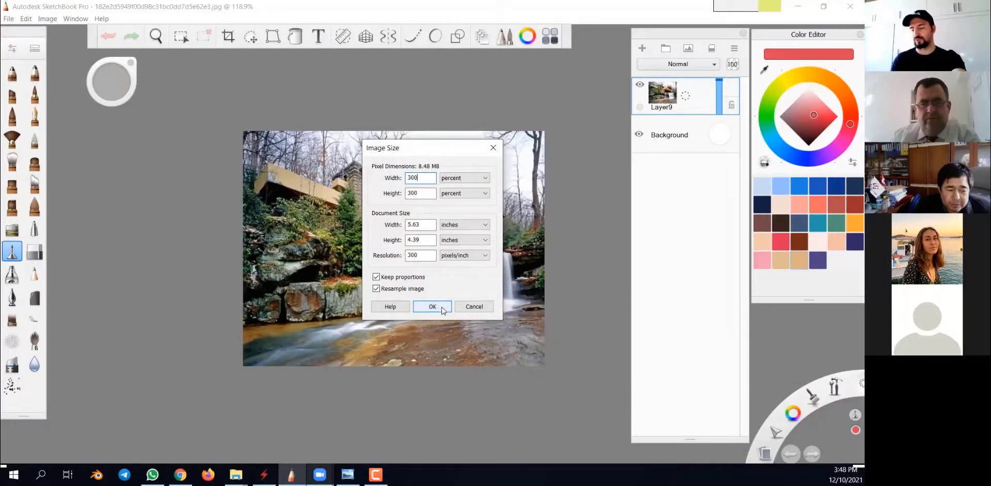
pyautogui.click(433, 306)
# Widen the canvas to 3000 pixels, keeping the photo centered between blank margins.
pyautogui.scroll(-5, 459, 348)
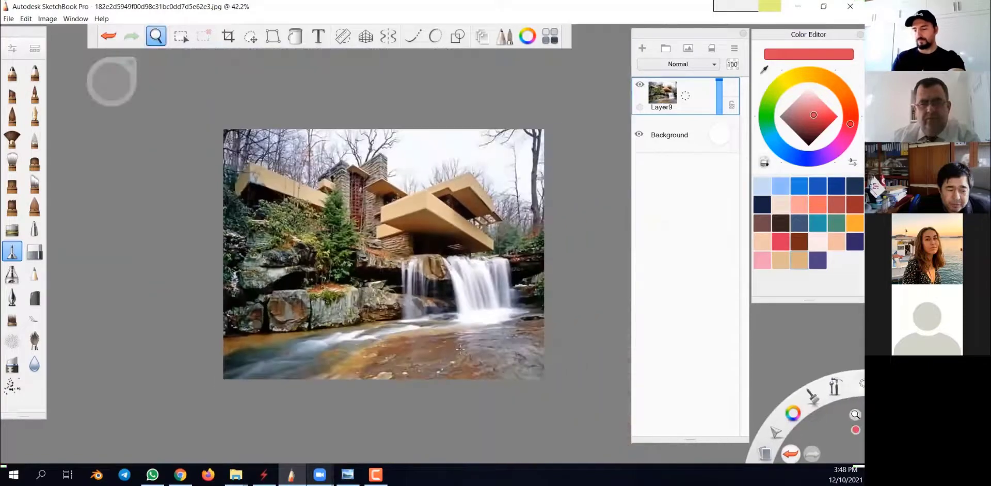
pyautogui.moveTo(459, 349); pyautogui.dragTo(445, 357)
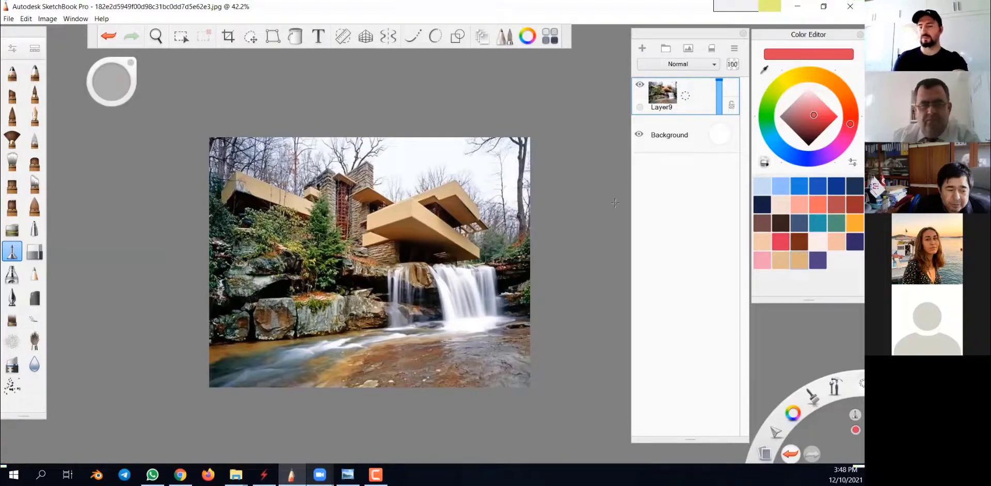
pyautogui.press('space')
pyautogui.moveTo(453, 252); pyautogui.dragTo(442, 265)
pyautogui.moveTo(549, 336); pyautogui.dragTo(531, 326)
pyautogui.click(51, 21)
pyautogui.click(54, 22)
pyautogui.click(55, 23)
pyautogui.click(50, 40)
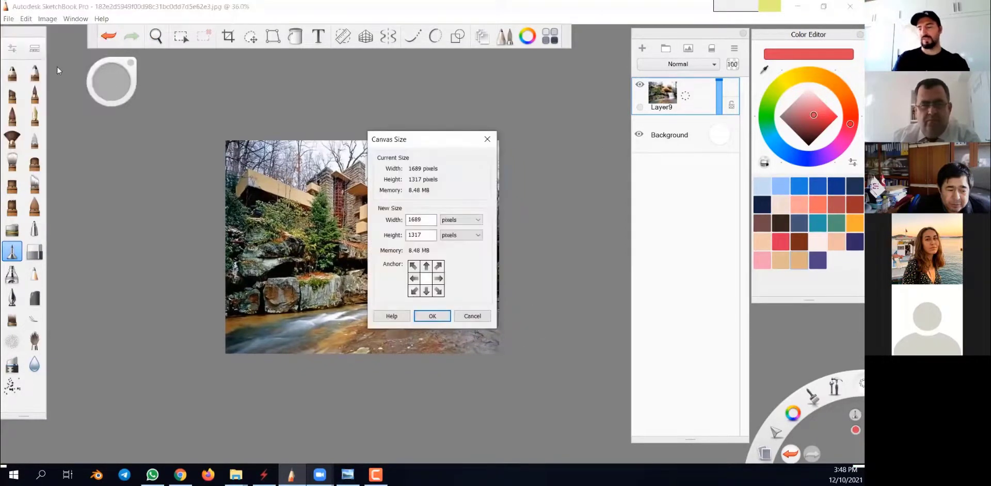
pyautogui.hotkey('shift', 'Tab')
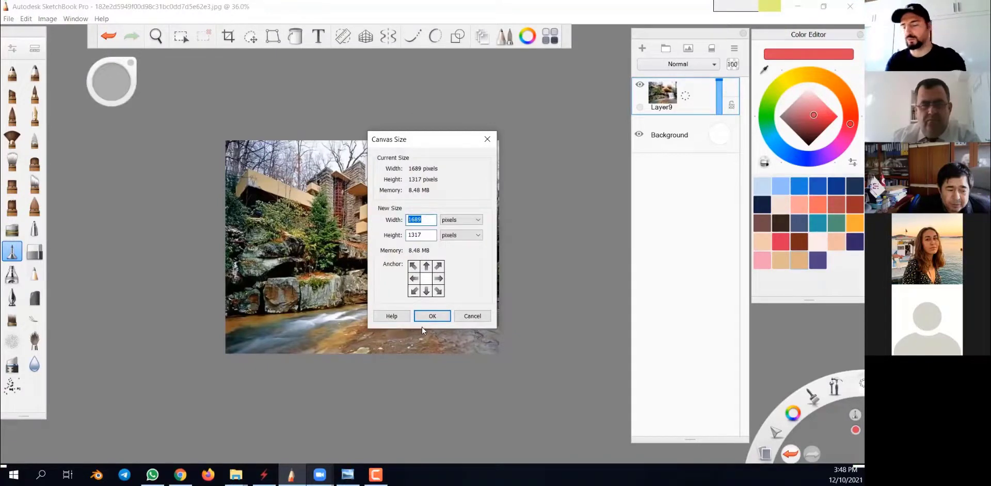
pyautogui.write('2500')
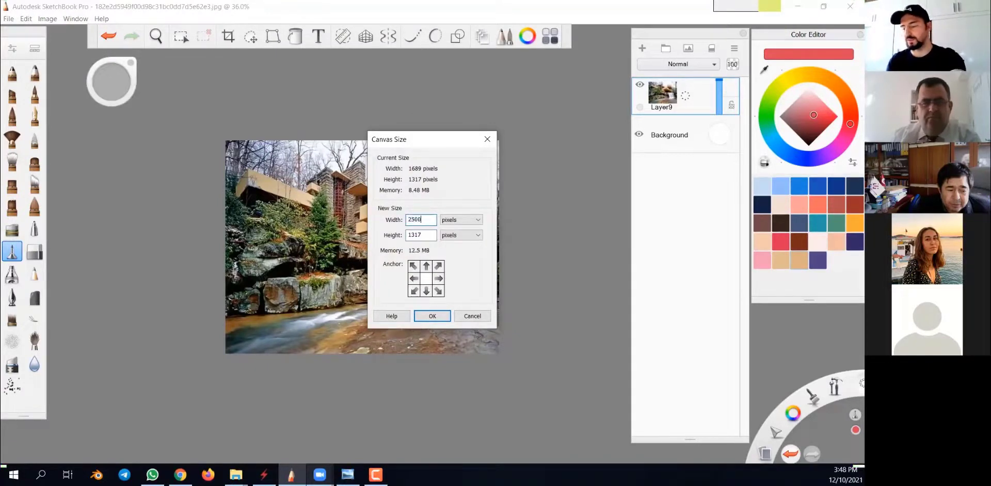
pyautogui.press('Tab')
pyautogui.hotkey('shift', 'Tab')
pyautogui.write('3000')
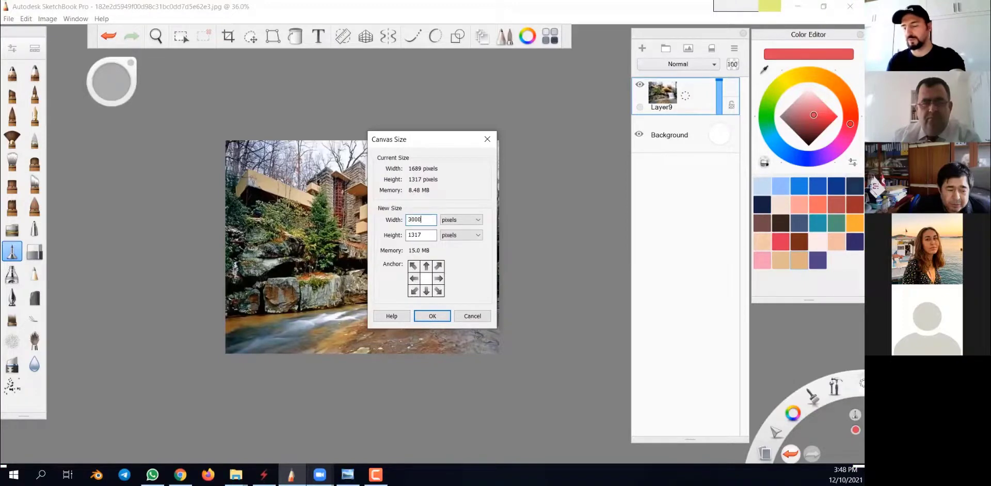
pyautogui.click(432, 316)
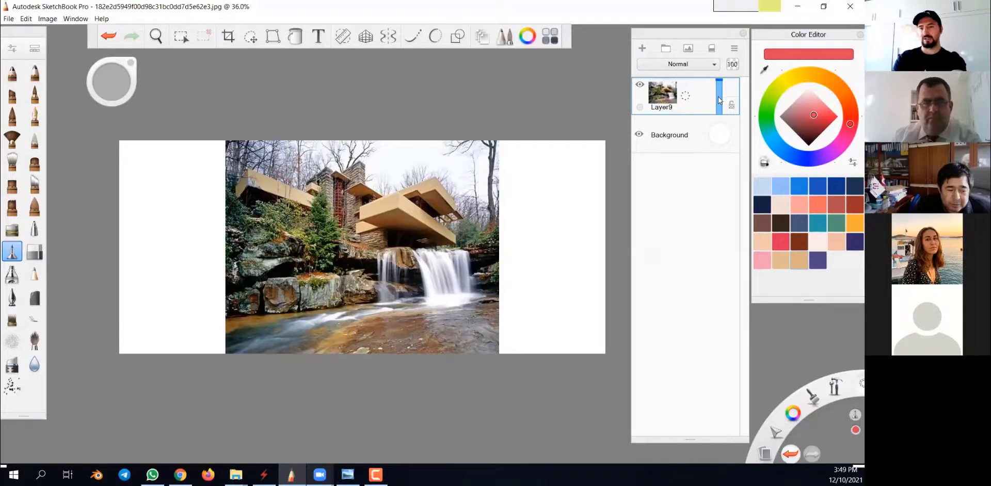
# Reduce the photo layer's opacity to 51% and add a new empty layer above it.
pyautogui.moveTo(719, 97); pyautogui.dragTo(717, 118)
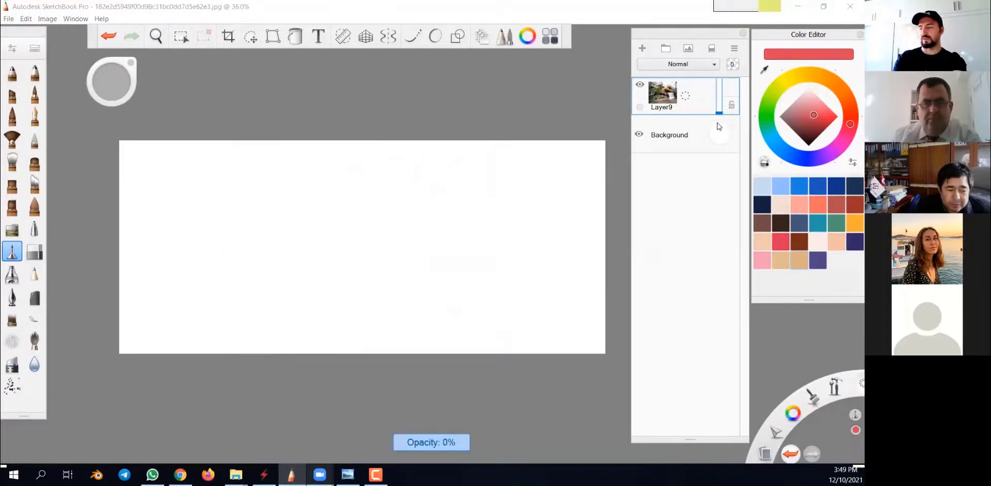
pyautogui.moveTo(718, 122); pyautogui.dragTo(719, 107)
pyautogui.moveTo(719, 102)
pyautogui.mouseDown()
pyautogui.moveTo(720, 85)
pyautogui.moveTo(721, 98)
pyautogui.mouseUp()
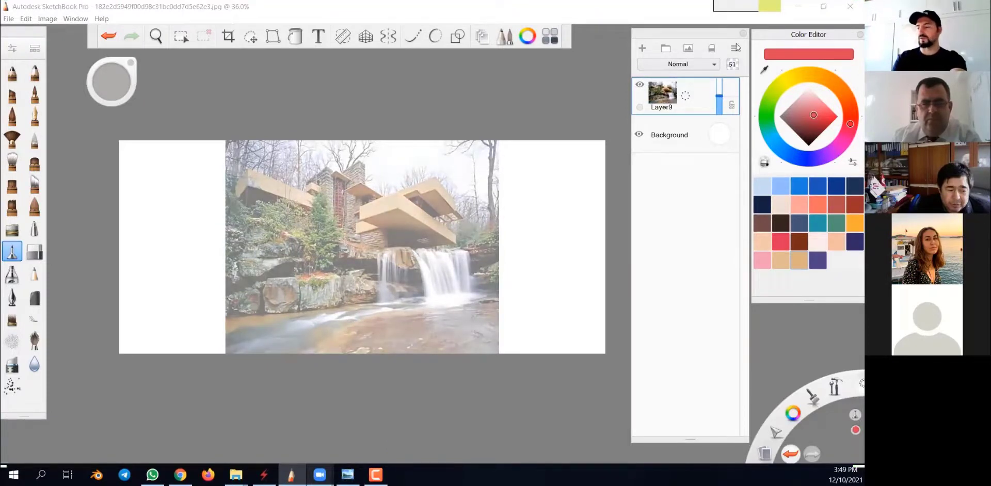
pyautogui.click(642, 48)
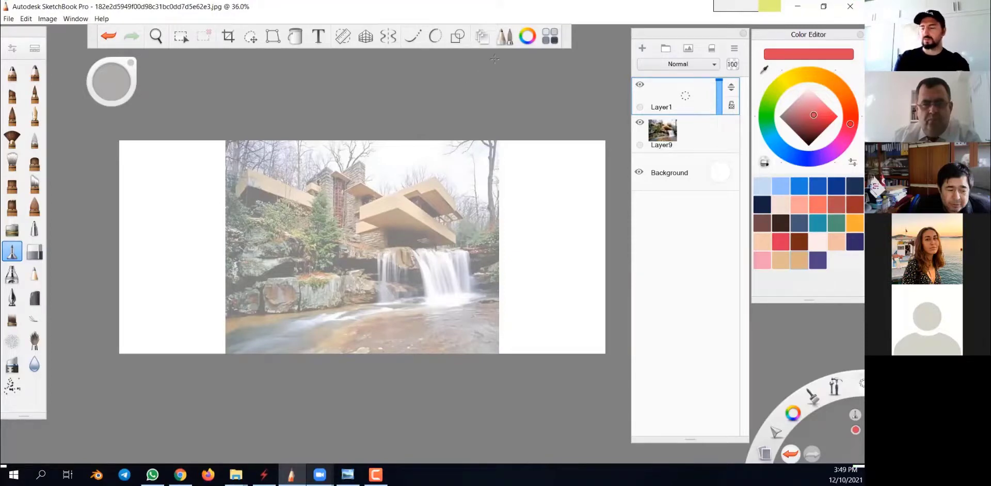
# Set up the straight Line tool with a dark red color and adjust the brush size for tracing.
pyautogui.click(457, 36)
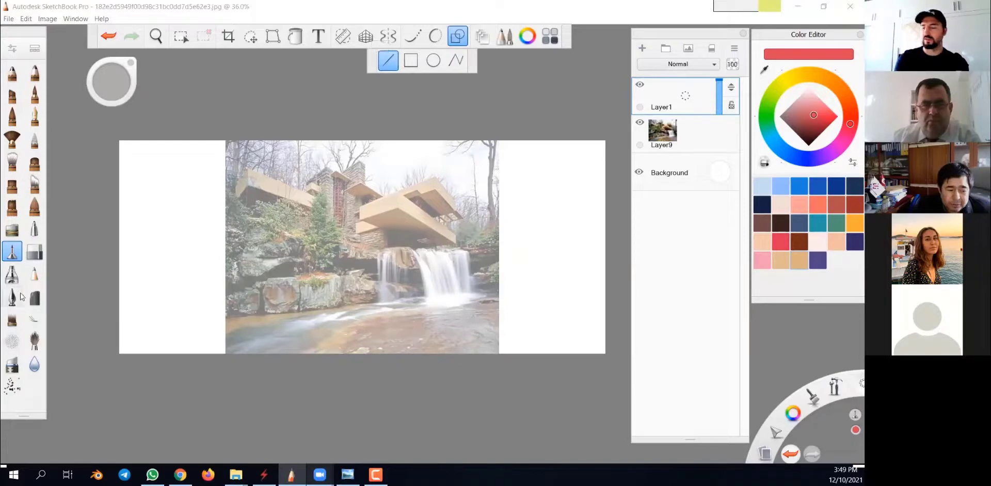
pyautogui.press('space')
pyautogui.moveTo(427, 211); pyautogui.dragTo(445, 116)
pyautogui.click(816, 136)
pyautogui.press('space')
pyautogui.moveTo(365, 191)
pyautogui.mouseDown()
pyautogui.moveTo(293, 186)
pyautogui.moveTo(309, 213)
pyautogui.moveTo(436, 295)
pyautogui.mouseUp()
pyautogui.hotkey('ctrl', 'z')
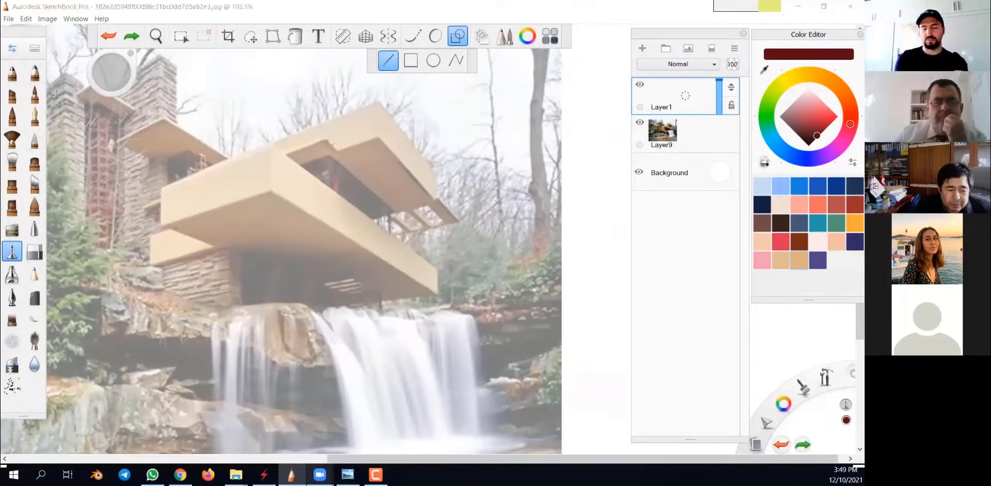
pyautogui.doubleClick(12, 251)
pyautogui.moveTo(83, 265); pyautogui.dragTo(76, 275)
pyautogui.click(222, 117)
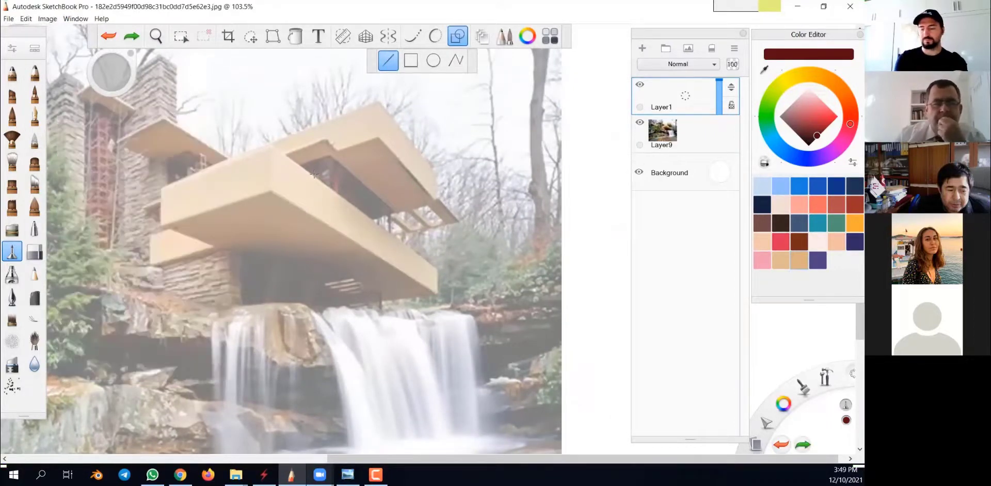
# Trace the receding edges of the cantilevered balcony and the roof slab with four dark red straight lines.
pyautogui.moveTo(269, 189); pyautogui.dragTo(269, 189)
pyautogui.moveTo(436, 267); pyautogui.dragTo(437, 268)
pyautogui.moveTo(327, 140); pyautogui.dragTo(390, 210)
pyautogui.hotkey('ctrl', 'z')
pyautogui.moveTo(380, 138); pyautogui.dragTo(381, 138)
pyautogui.moveTo(377, 102)
pyautogui.mouseDown()
pyautogui.moveTo(437, 173)
pyautogui.moveTo(431, 199)
pyautogui.mouseUp()
# Inspect the traced lines with the photo layer hidden, then clear them and show the photo again.
pyautogui.press('space')
pyautogui.click(640, 122)
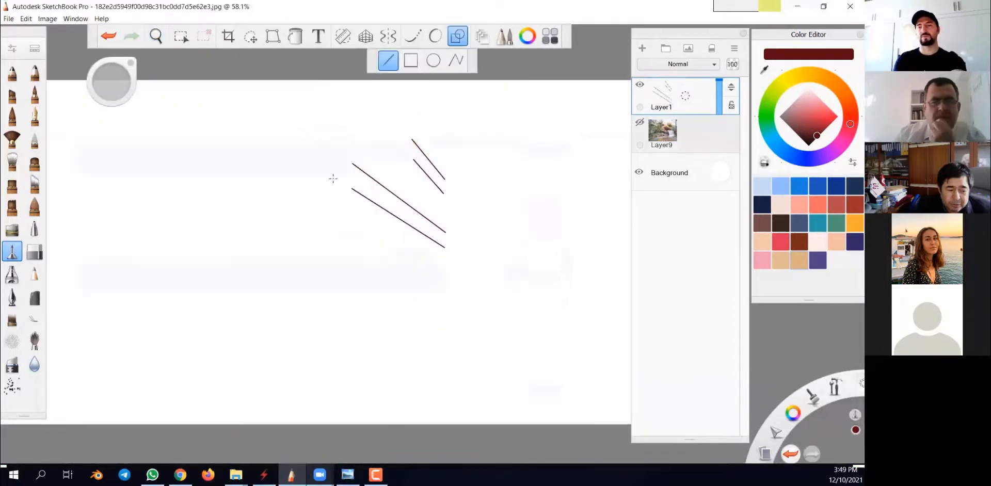
pyautogui.click(711, 48)
pyautogui.click(640, 121)
# Turn on the two-point perspective guide and move its right vanishing point to the photo's right edge.
pyautogui.press('space')
pyautogui.moveTo(458, 196); pyautogui.dragTo(432, 252)
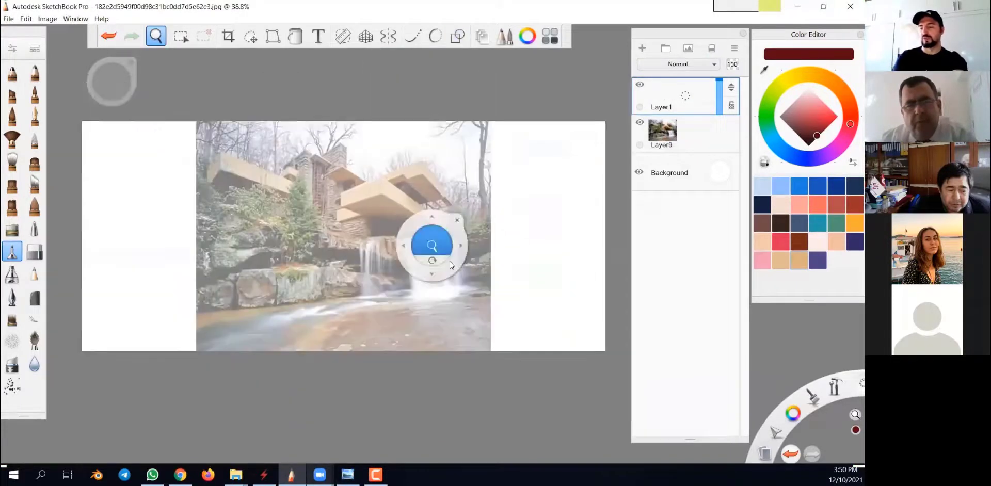
pyautogui.moveTo(484, 311); pyautogui.dragTo(515, 322)
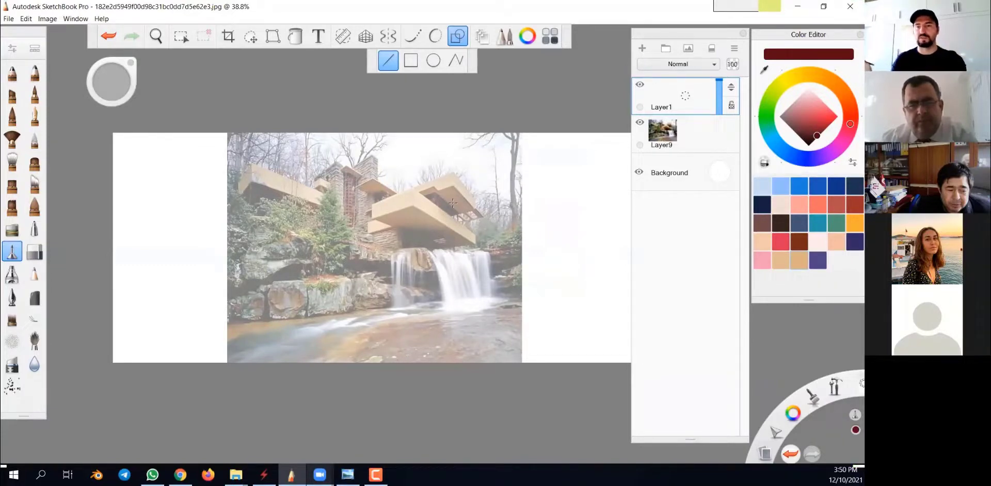
pyautogui.click(366, 36)
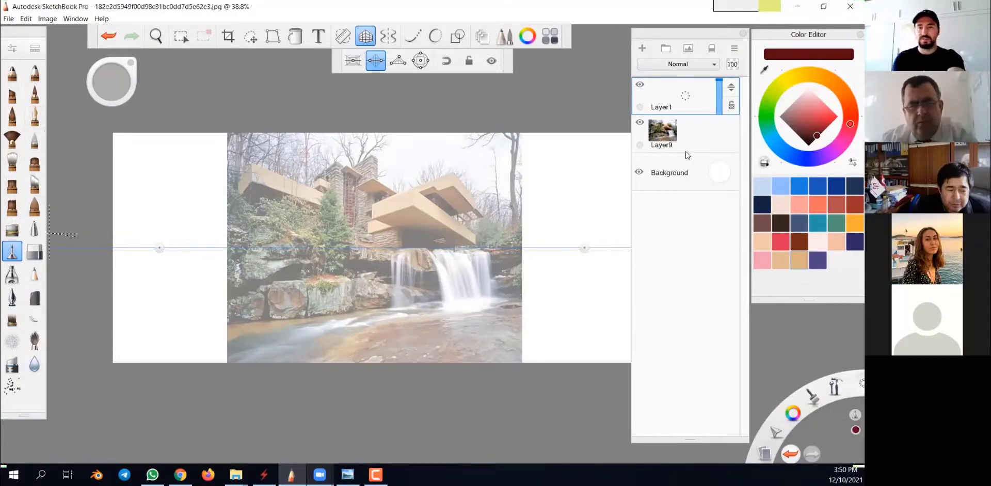
pyautogui.press('space')
pyautogui.moveTo(434, 299); pyautogui.dragTo(469, 314)
pyautogui.press('space')
pyautogui.moveTo(547, 338); pyautogui.dragTo(395, 387)
pyautogui.moveTo(572, 273); pyautogui.dragTo(441, 273)
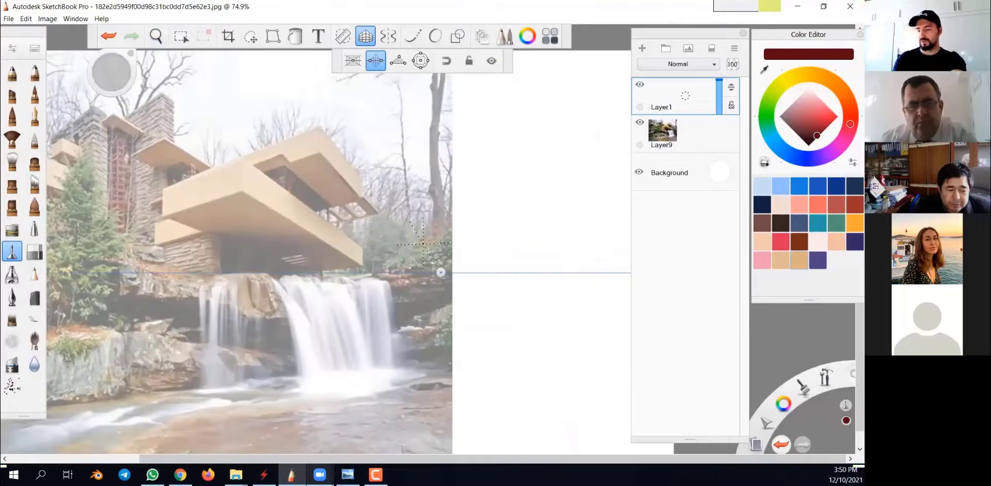
# Draw four perspective-guided lines along the roof and balcony edges toward the right vanishing point.
pyautogui.moveTo(318, 126); pyautogui.dragTo(410, 235)
pyautogui.moveTo(318, 151); pyautogui.dragTo(411, 243)
pyautogui.moveTo(243, 161); pyautogui.dragTo(408, 254)
pyautogui.moveTo(242, 192); pyautogui.dragTo(421, 266)
# Draw perspective-guided lines from the left wing and the balcony edges toward the left vanishing point.
pyautogui.press('space')
pyautogui.moveTo(36, 428); pyautogui.dragTo(411, 388)
pyautogui.moveTo(445, 313); pyautogui.dragTo(441, 382)
pyautogui.moveTo(302, 147); pyautogui.dragTo(167, 271)
pyautogui.moveTo(303, 177); pyautogui.dragTo(137, 300)
pyautogui.moveTo(523, 214)
pyautogui.mouseDown()
pyautogui.moveTo(614, 194)
pyautogui.moveTo(255, 279)
pyautogui.mouseUp()
pyautogui.moveTo(615, 227); pyautogui.dragTo(230, 290)
# Clear the perspective lines from the drawing layer and turn off the perspective guide.
pyautogui.press('space')
pyautogui.moveTo(590, 399); pyautogui.dragTo(425, 408)
pyautogui.click(712, 48)
pyautogui.click(365, 36)
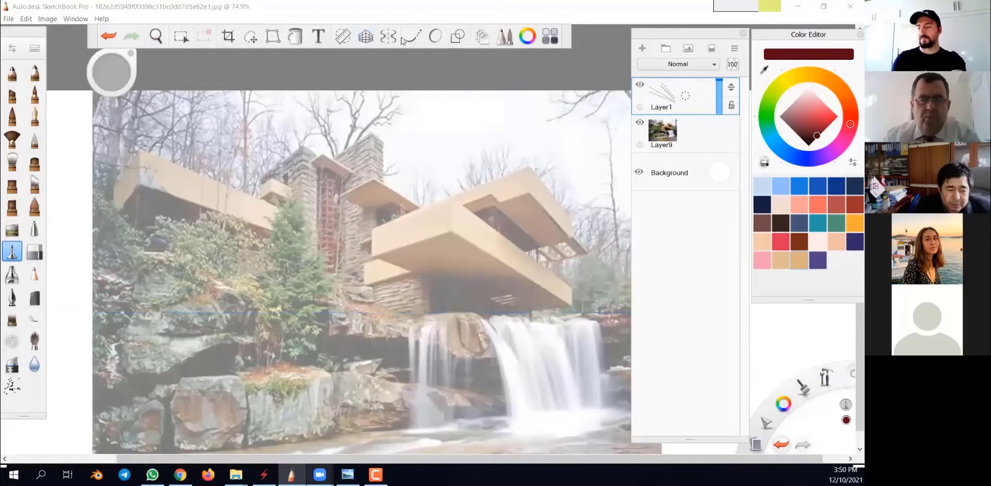
# Change the drawing color to light blue and activate the straight Line tool for tracing the house's roof.
pyautogui.press('space')
pyautogui.moveTo(479, 238); pyautogui.dragTo(527, 335)
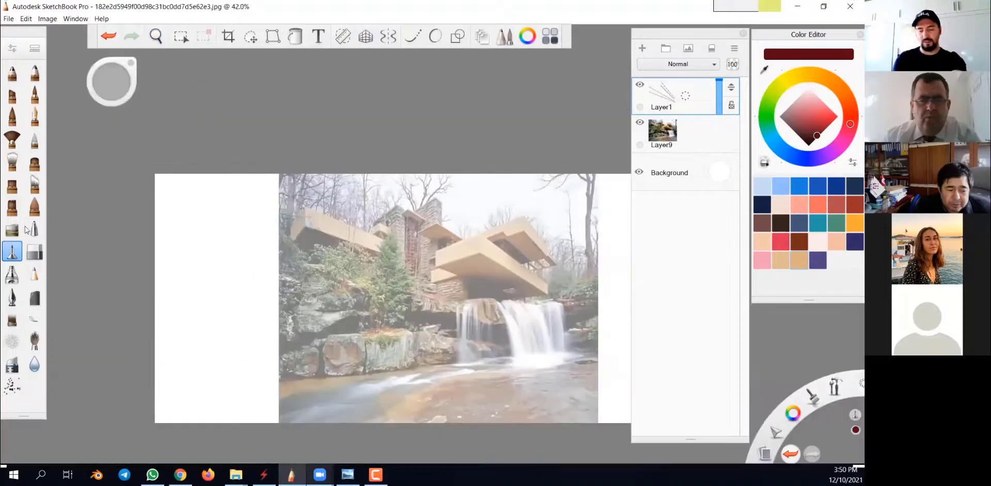
pyautogui.click(816, 103)
pyautogui.press('space')
pyautogui.moveTo(593, 338); pyautogui.dragTo(493, 348)
pyautogui.click(775, 142)
pyautogui.press('space')
pyautogui.moveTo(458, 313); pyautogui.dragTo(529, 328)
pyautogui.press('space')
pyautogui.moveTo(478, 239); pyautogui.dragTo(542, 165)
pyautogui.press('space')
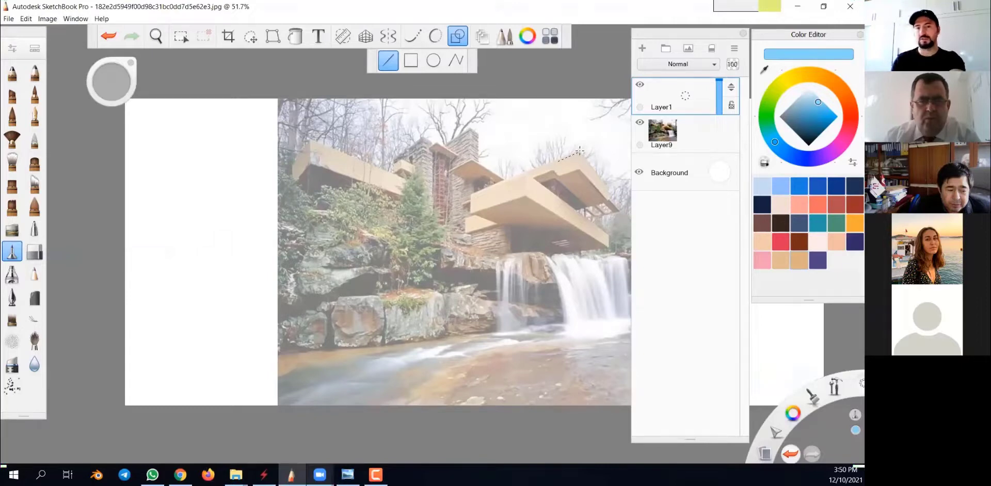
pyautogui.moveTo(569, 173); pyautogui.dragTo(580, 150)
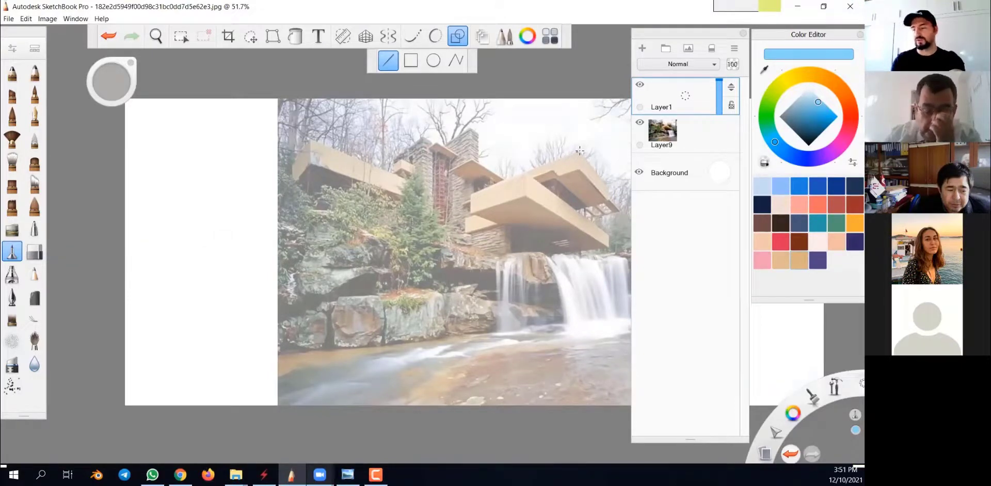
# Remove the light blue line traced from the roof and change the drawing color to crimson pink.
pyautogui.moveTo(579, 151); pyautogui.dragTo(126, 322)
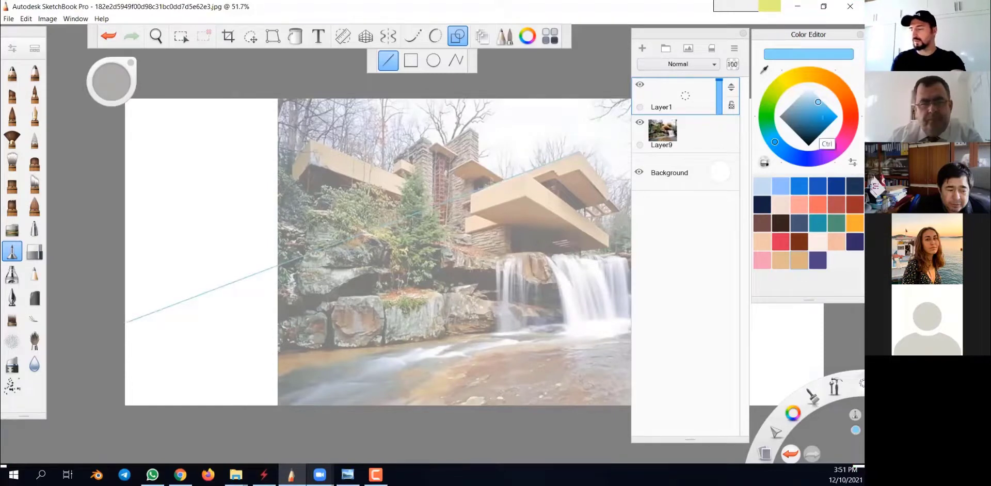
pyautogui.hotkey('ctrl', 'z')
pyautogui.click(821, 128)
pyautogui.click(845, 136)
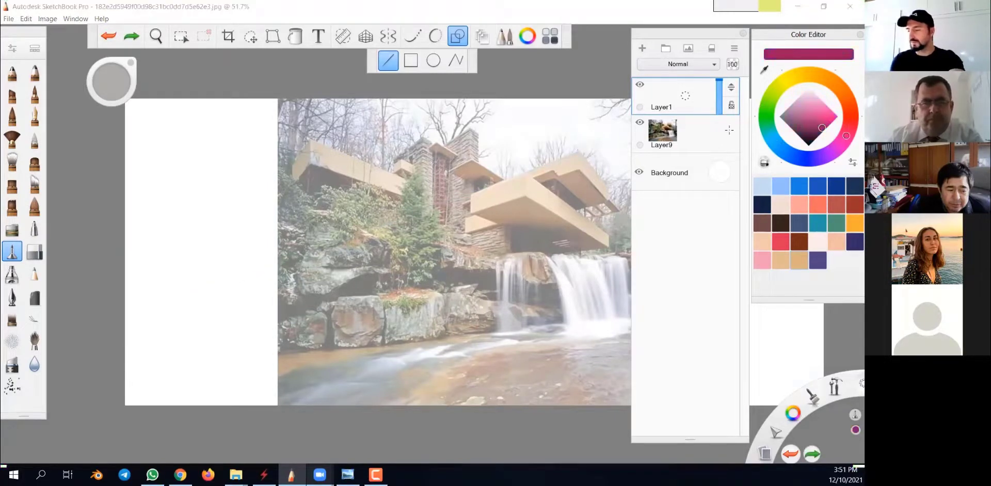
pyautogui.click(828, 121)
# Draw three straight crimson lines along the roof edge and the balcony's upper and lower corners toward the left vanishing point.
pyautogui.moveTo(460, 195); pyautogui.dragTo(117, 339)
pyautogui.press('space')
pyautogui.moveTo(522, 306); pyautogui.dragTo(508, 295)
pyautogui.moveTo(511, 185); pyautogui.dragTo(106, 318)
pyautogui.moveTo(593, 236); pyautogui.dragTo(121, 309)
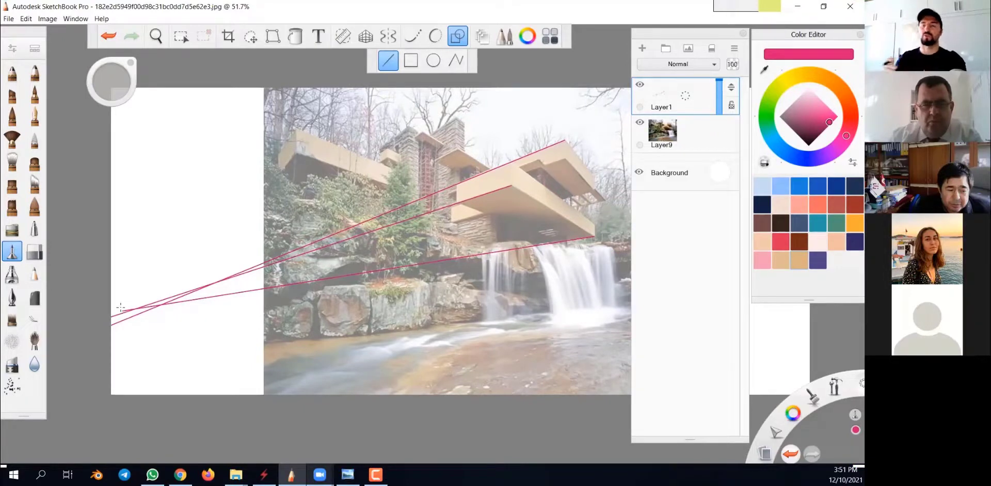
# Draw straight crimson lines from the chimney top and the left wing's corner toward the left vanishing point.
pyautogui.press('space')
pyautogui.moveTo(296, 254); pyautogui.dragTo(345, 243)
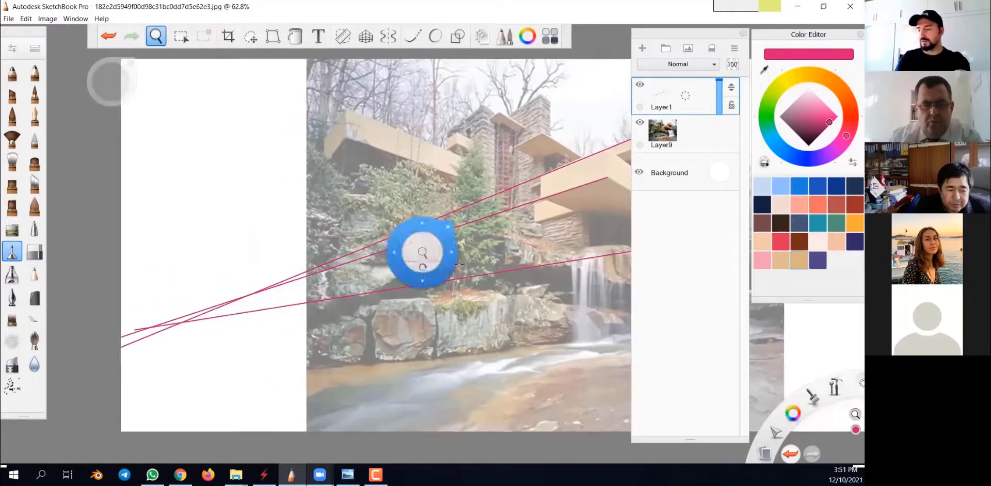
pyautogui.moveTo(538, 95); pyautogui.dragTo(173, 324)
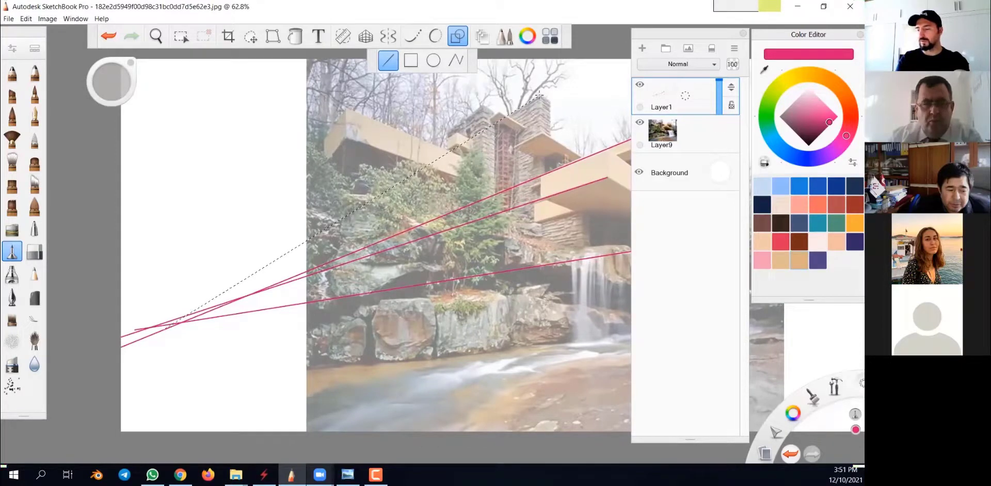
pyautogui.moveTo(170, 326); pyautogui.dragTo(163, 330)
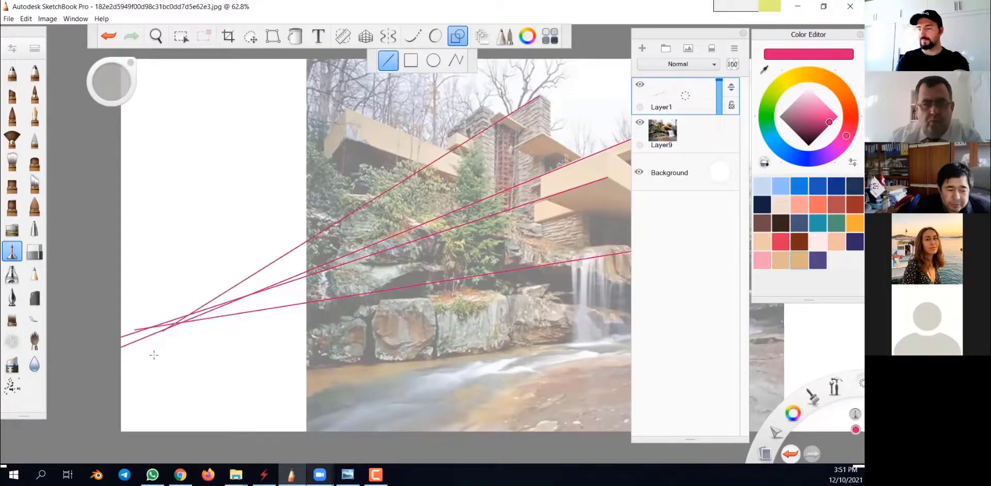
pyautogui.moveTo(345, 109); pyautogui.dragTo(156, 357)
# Mark the left vanishing point where the crimson lines cross with a freehand yellow dot and a circle around it.
pyautogui.press('space')
pyautogui.moveTo(474, 200); pyautogui.dragTo(479, 303)
pyautogui.moveTo(493, 338); pyautogui.dragTo(574, 330)
pyautogui.click(389, 277)
pyautogui.moveTo(390, 281); pyautogui.dragTo(437, 182)
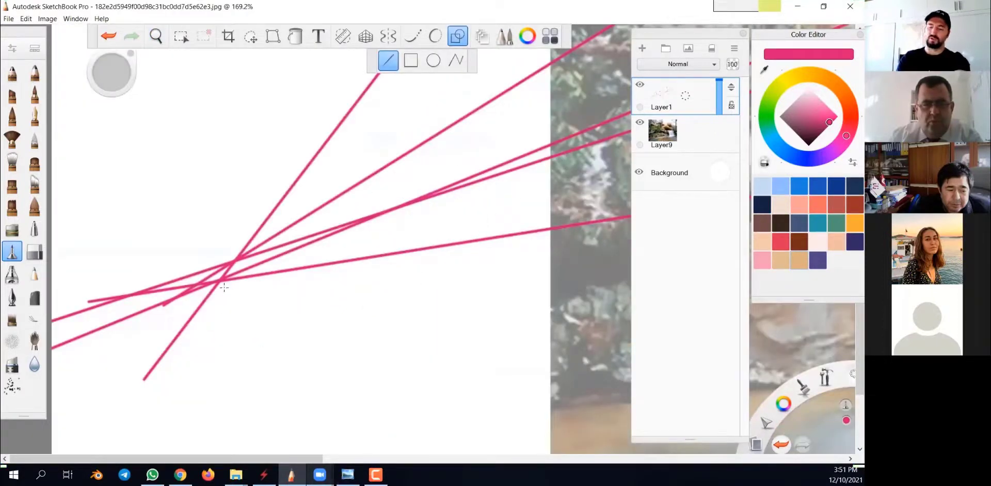
pyautogui.click(457, 36)
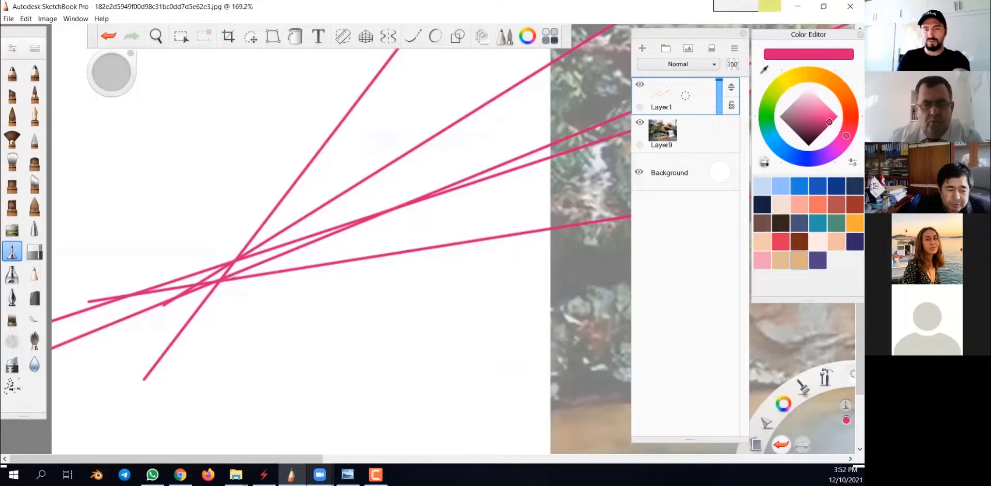
pyautogui.click(844, 102)
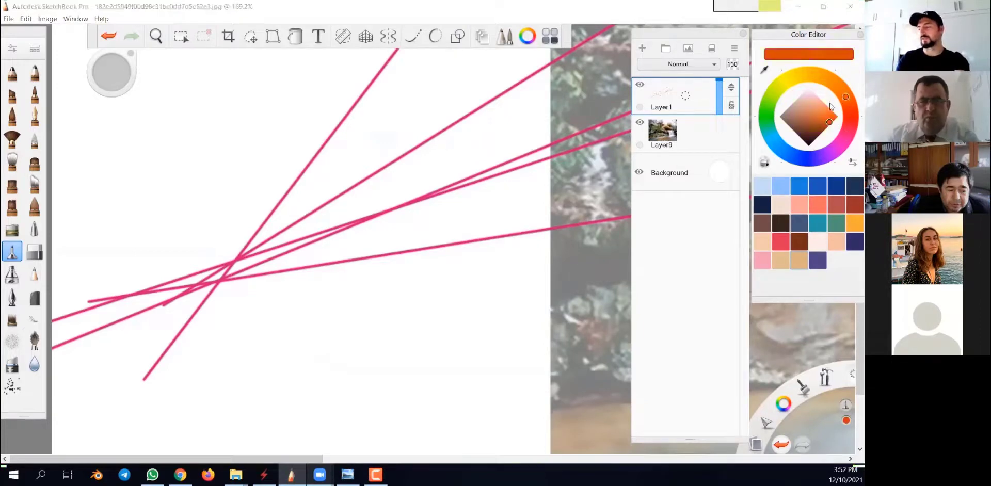
pyautogui.click(785, 82)
pyautogui.click(838, 117)
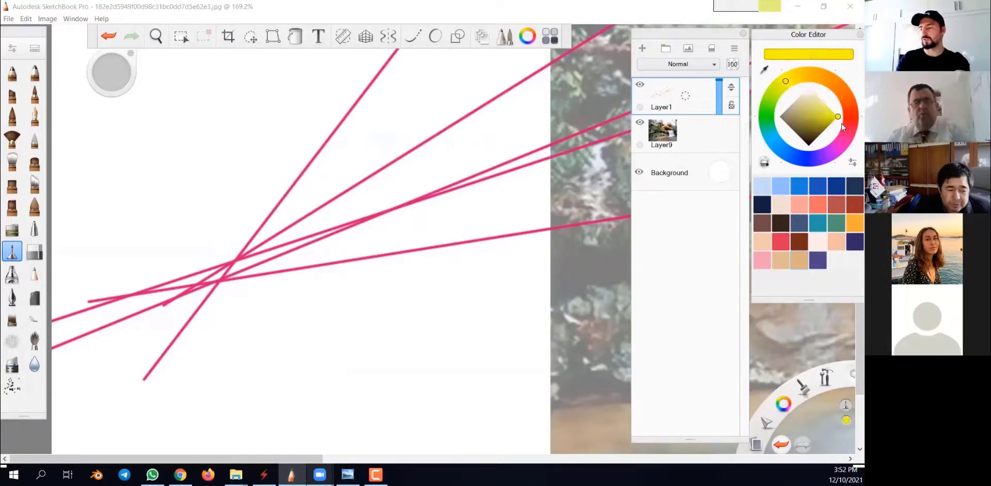
pyautogui.click(226, 270)
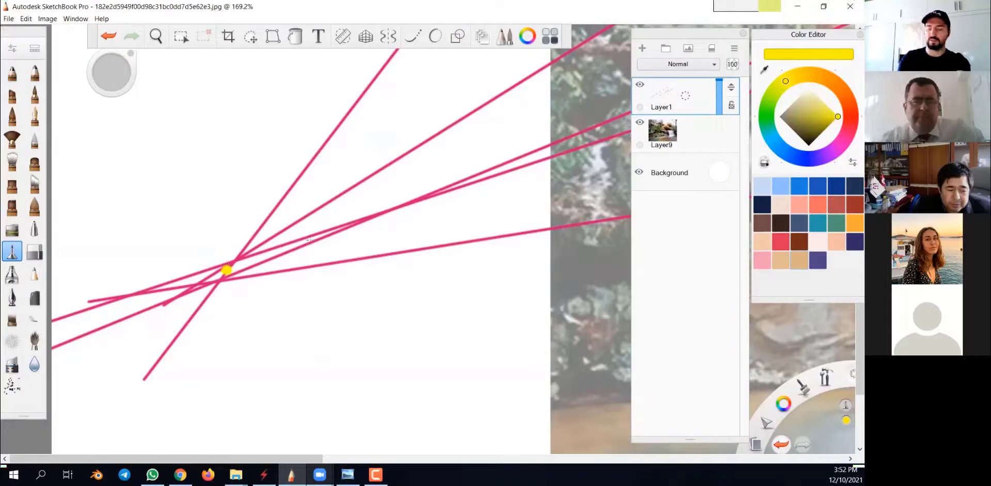
pyautogui.moveTo(238, 244); pyautogui.dragTo(242, 248)
# Try sketching three freehand pink arrows along the roof and balcony edges receding to the right.
pyautogui.press('space')
pyautogui.moveTo(344, 237)
pyautogui.mouseDown()
pyautogui.moveTo(504, 347)
pyautogui.moveTo(289, 391)
pyautogui.mouseUp()
pyautogui.click(845, 137)
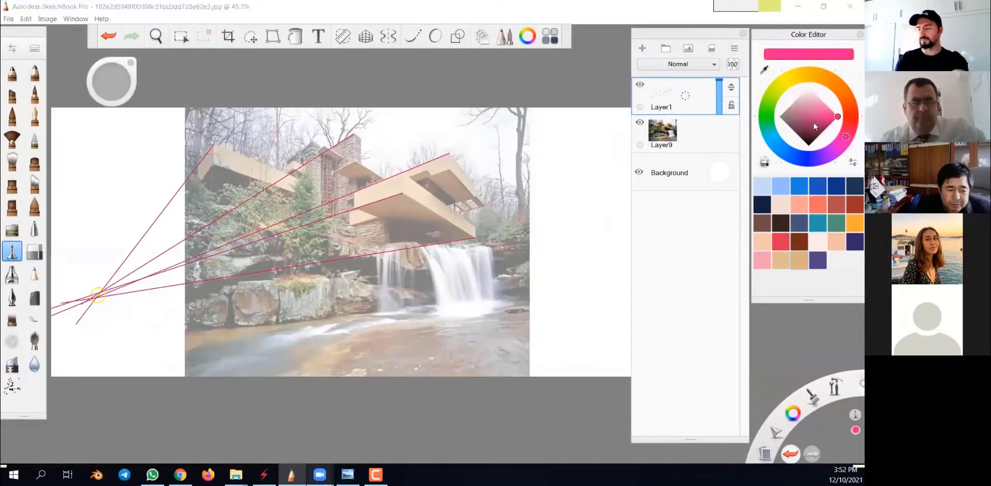
pyautogui.scroll(2, 466, 238)
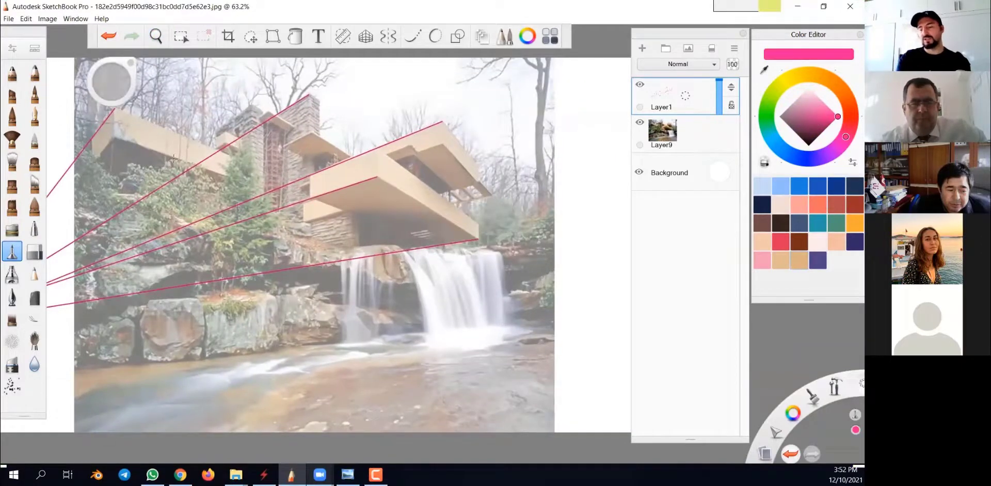
pyautogui.moveTo(384, 186); pyautogui.dragTo(438, 215)
pyautogui.moveTo(404, 171); pyautogui.dragTo(518, 238)
pyautogui.moveTo(510, 201); pyautogui.dragTo(447, 132)
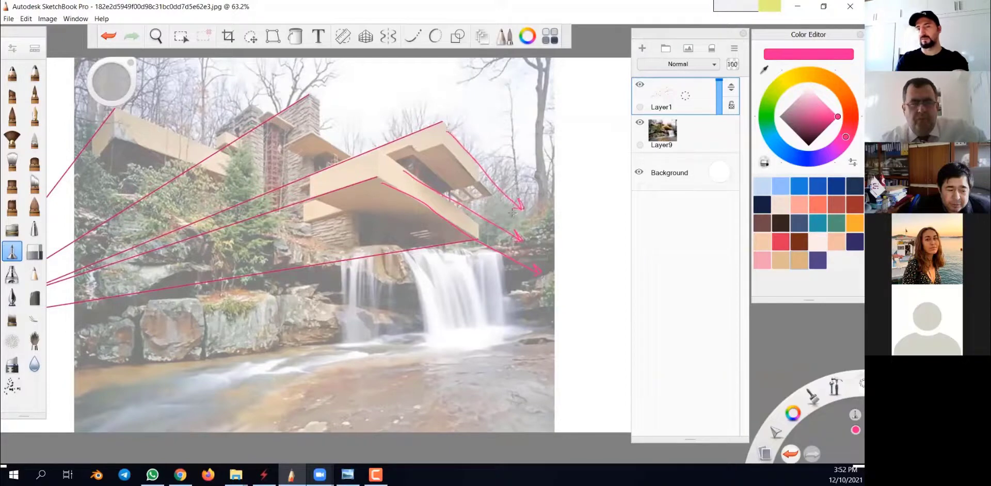
pyautogui.hotkey('ctrl', 'z')
pyautogui.hotkey('ctrl', 'z')
pyautogui.hotkey('ctrl', 'z')
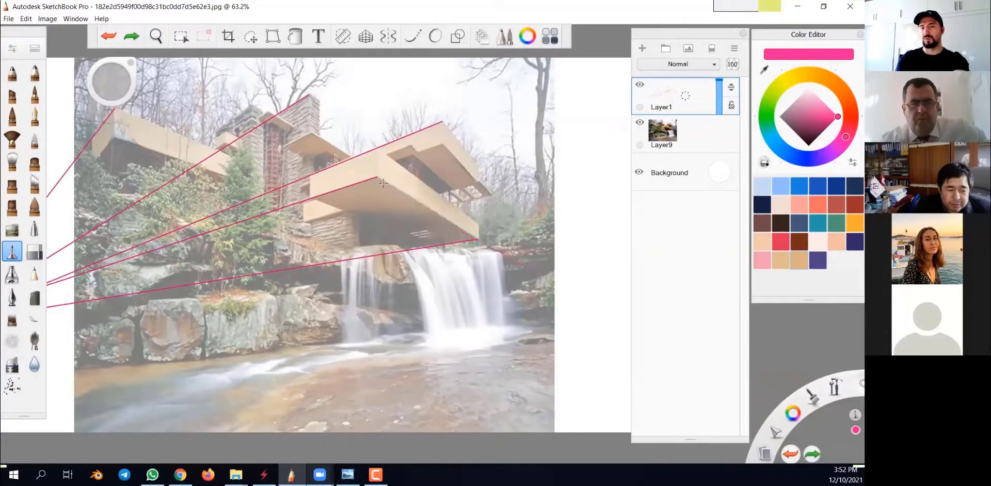
# Draw a light violet horizontal horizon line through the left vanishing point across the whole canvas.
pyautogui.press('space')
pyautogui.moveTo(602, 320); pyautogui.dragTo(505, 339)
pyautogui.press('space')
pyautogui.moveTo(434, 228); pyautogui.dragTo(516, 355)
pyautogui.moveTo(310, 327); pyautogui.dragTo(389, 342)
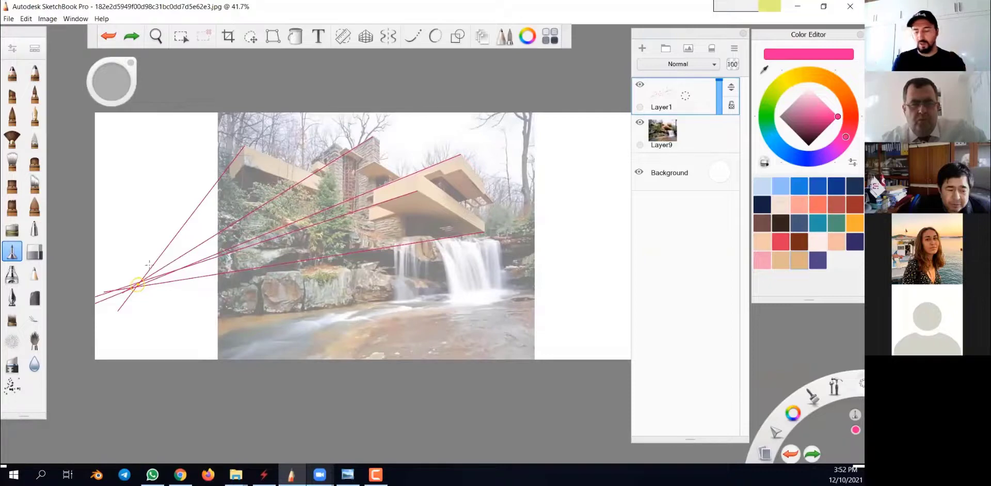
pyautogui.press('shift')
pyautogui.moveTo(825, 149); pyautogui.dragTo(834, 139)
pyautogui.click(824, 125)
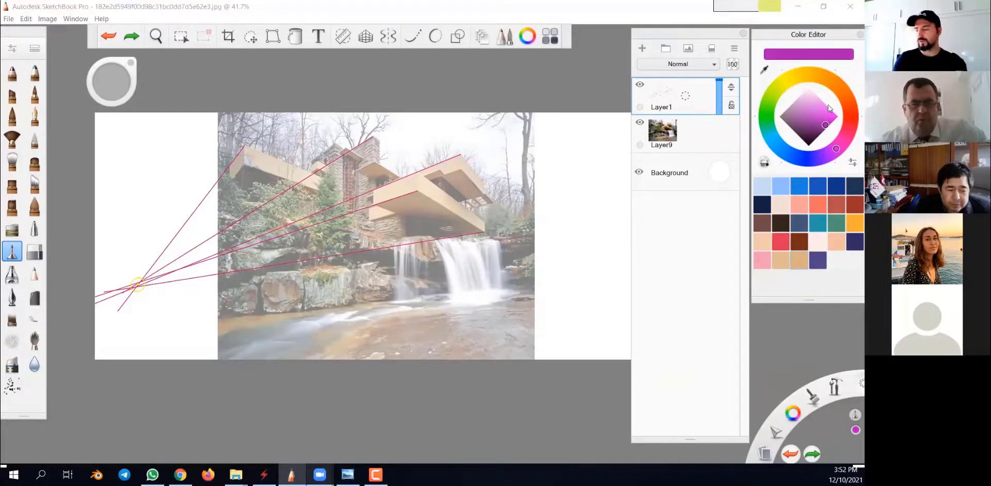
pyautogui.click(826, 107)
pyautogui.press('shift')
pyautogui.moveTo(275, 307); pyautogui.dragTo(356, 315)
pyautogui.hotkey('ctrl', 'z')
pyautogui.moveTo(113, 284)
pyautogui.mouseDown()
pyautogui.moveTo(129, 294)
pyautogui.moveTo(670, 331)
pyautogui.mouseUp()
# Change the drawing color to pink and undo the trial tick marks along the blank right part of the horizon line.
pyautogui.press('space')
pyautogui.moveTo(527, 401); pyautogui.dragTo(375, 399)
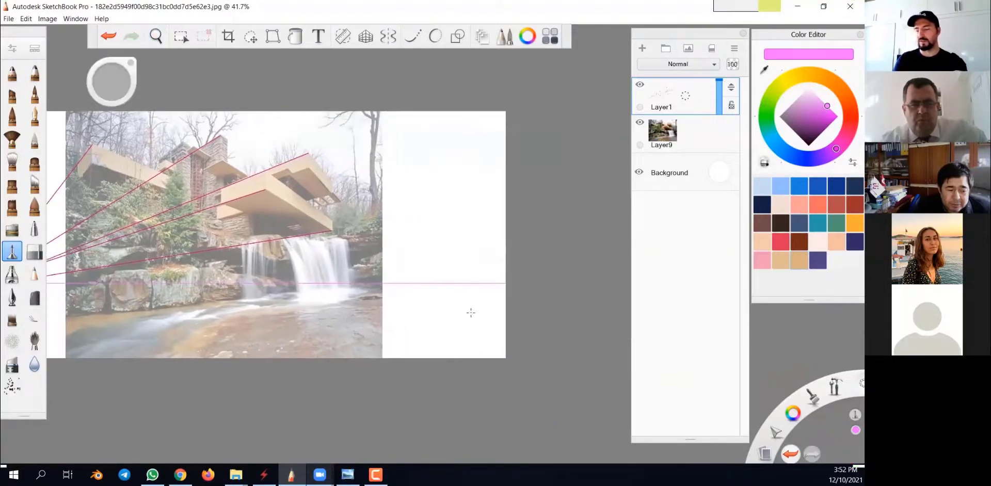
pyautogui.press('space')
pyautogui.moveTo(446, 309); pyautogui.dragTo(395, 293)
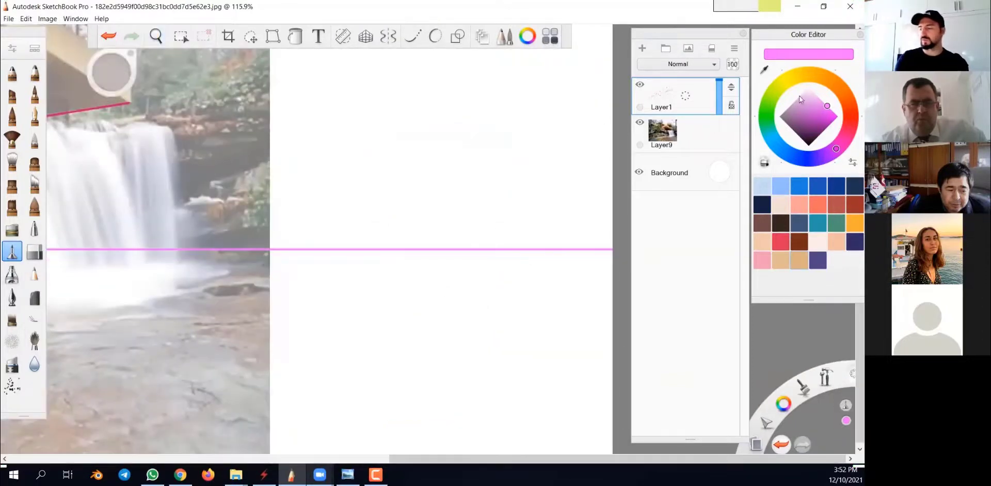
pyautogui.click(845, 137)
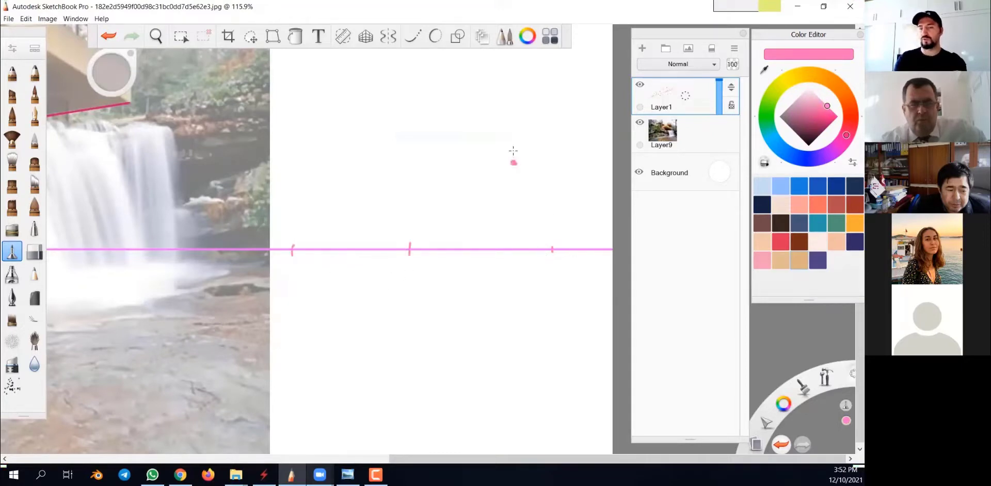
pyautogui.hotkey('ctrl', 'z')
pyautogui.hotkey('ctrl', 'z')
pyautogui.hotkey('ctrl', 'z')
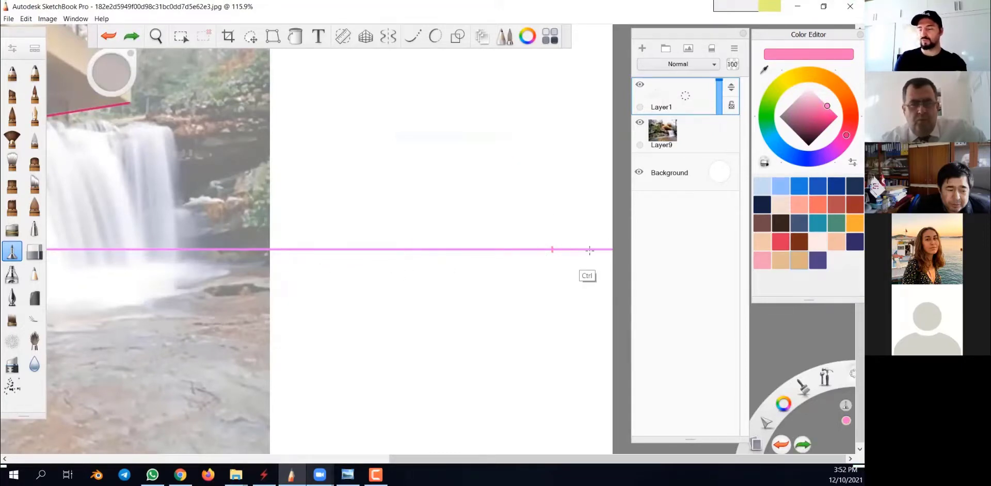
pyautogui.hotkey('ctrl', 'z')
# Draw straight pink lines along the balcony's upper and lower edges and the roof's edge, extending them right past the horizon line.
pyautogui.press('space')
pyautogui.moveTo(427, 241); pyautogui.dragTo(488, 379)
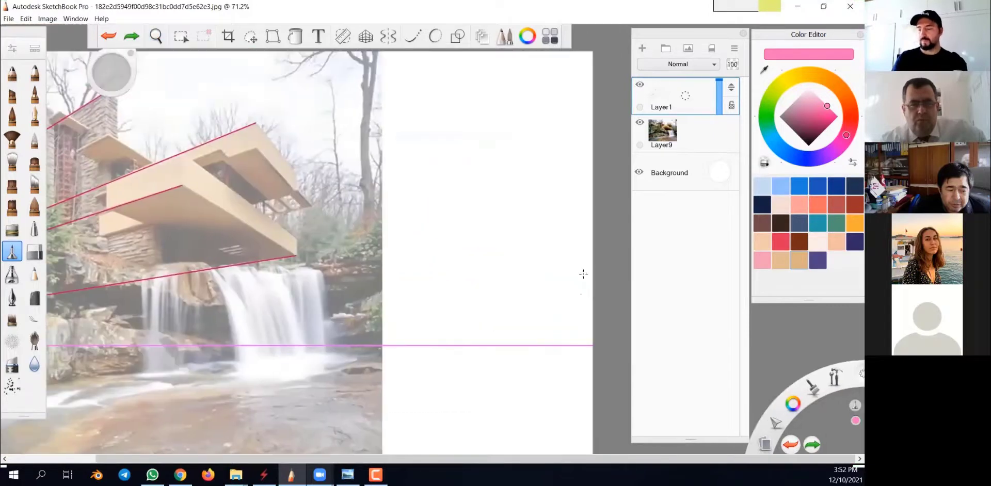
pyautogui.press('l')
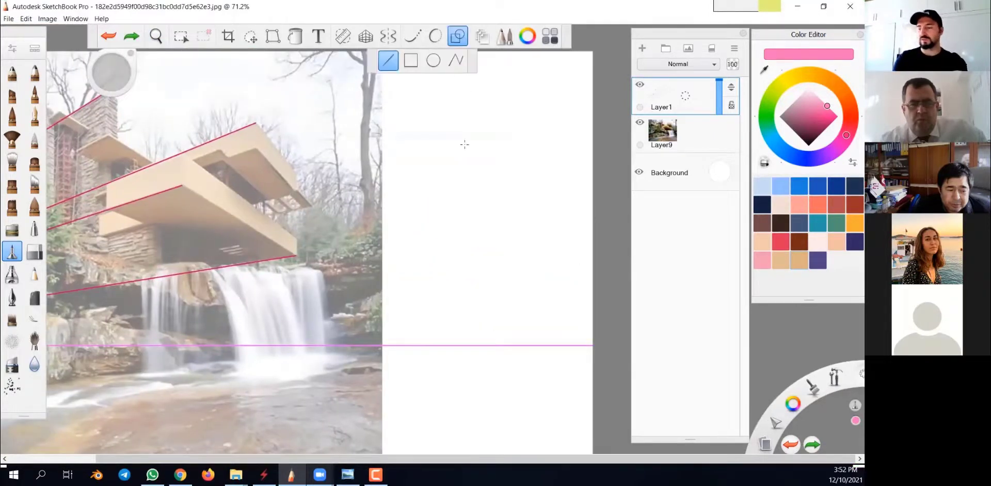
pyautogui.scroll(5, 381, 214)
pyautogui.scroll(-4, 280, 221)
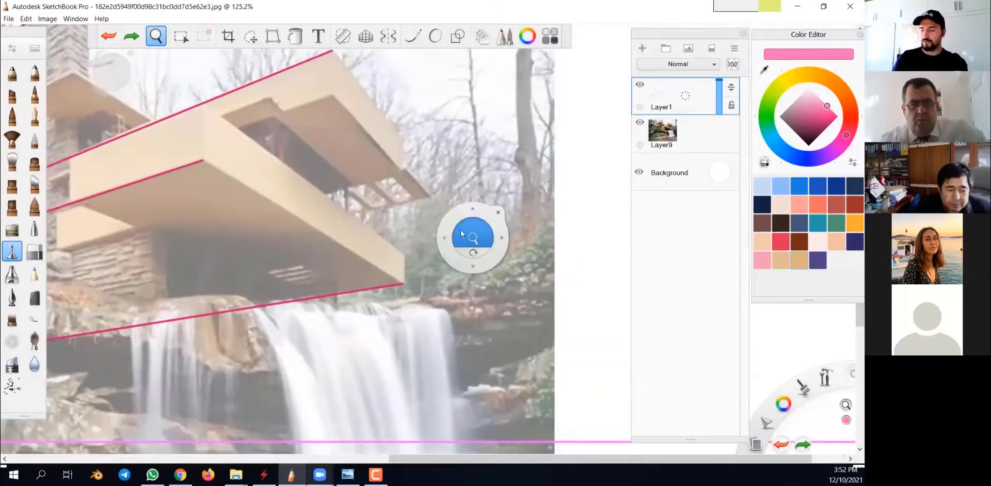
pyautogui.moveTo(528, 285); pyautogui.dragTo(621, 384)
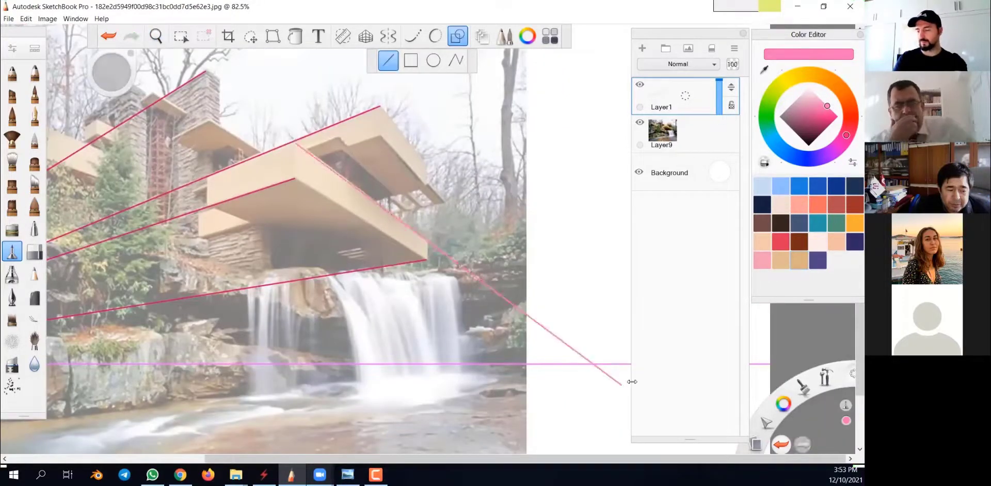
pyautogui.hotkey('ctrl', 'z')
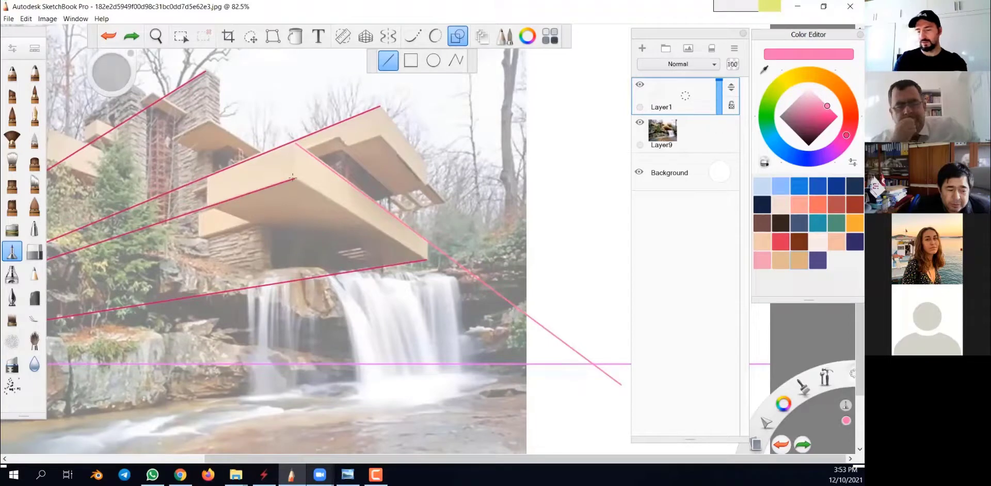
pyautogui.moveTo(294, 178); pyautogui.dragTo(628, 386)
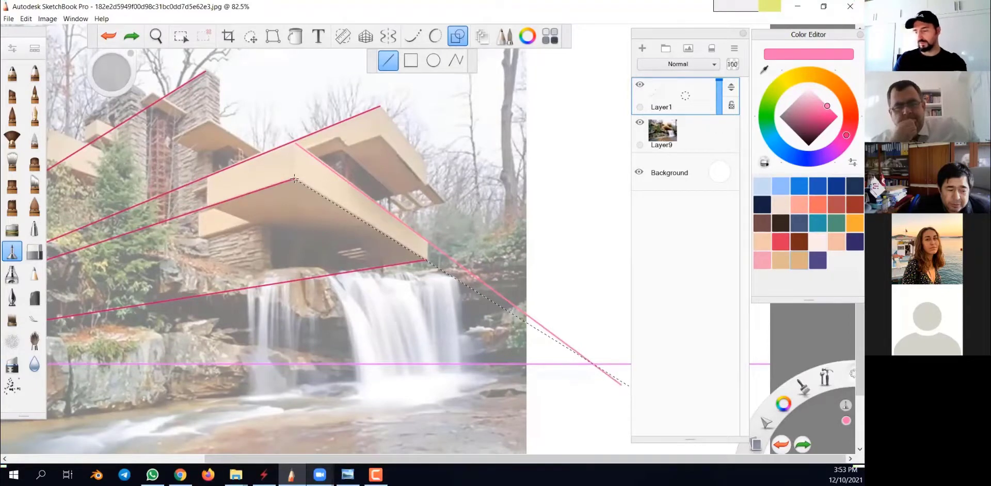
pyautogui.click(532, 209)
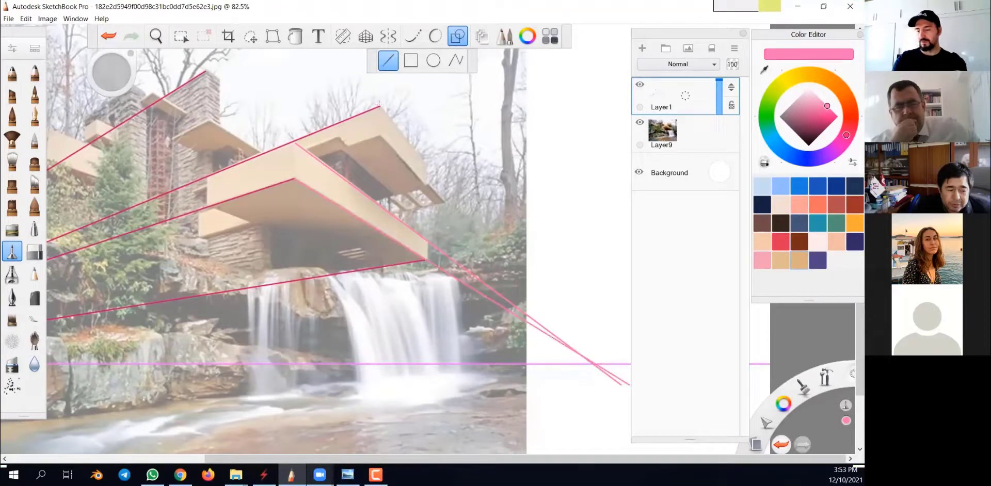
pyautogui.moveTo(574, 330); pyautogui.dragTo(624, 401)
# Draw a straight pink line along the left wing's lower edge, extending it past the horizon line near the right vanishing point.
pyautogui.press('space')
pyautogui.moveTo(534, 310); pyautogui.dragTo(561, 394)
pyautogui.moveTo(111, 131); pyautogui.dragTo(734, 348)
pyautogui.press('space')
pyautogui.moveTo(526, 412)
pyautogui.mouseDown()
pyautogui.moveTo(382, 398)
pyautogui.moveTo(431, 407)
pyautogui.mouseUp()
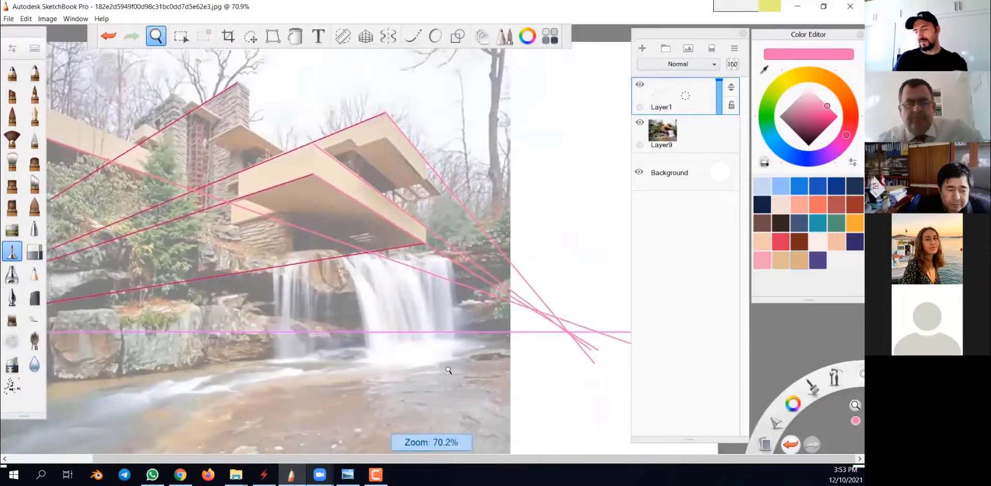
pyautogui.moveTo(448, 370); pyautogui.dragTo(445, 413)
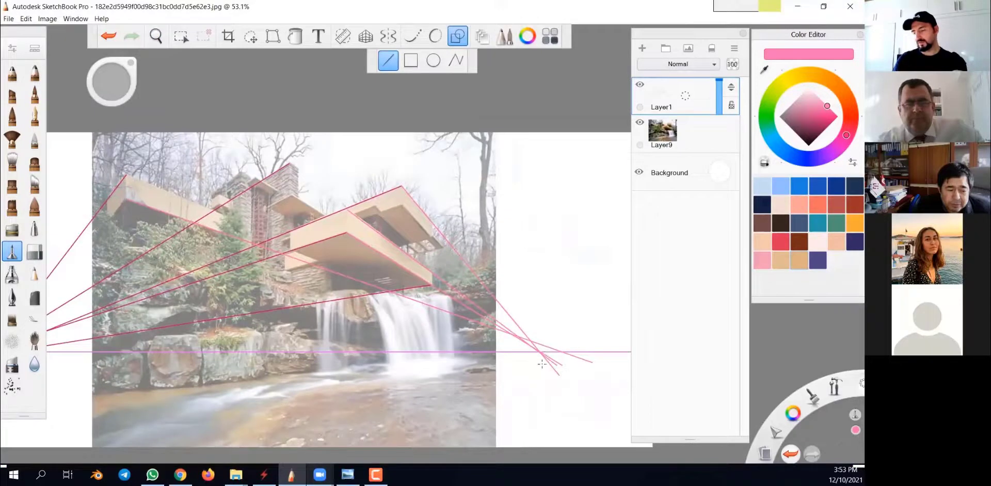
pyautogui.hotkey('ctrl', 'z')
pyautogui.moveTo(511, 343); pyautogui.dragTo(591, 367)
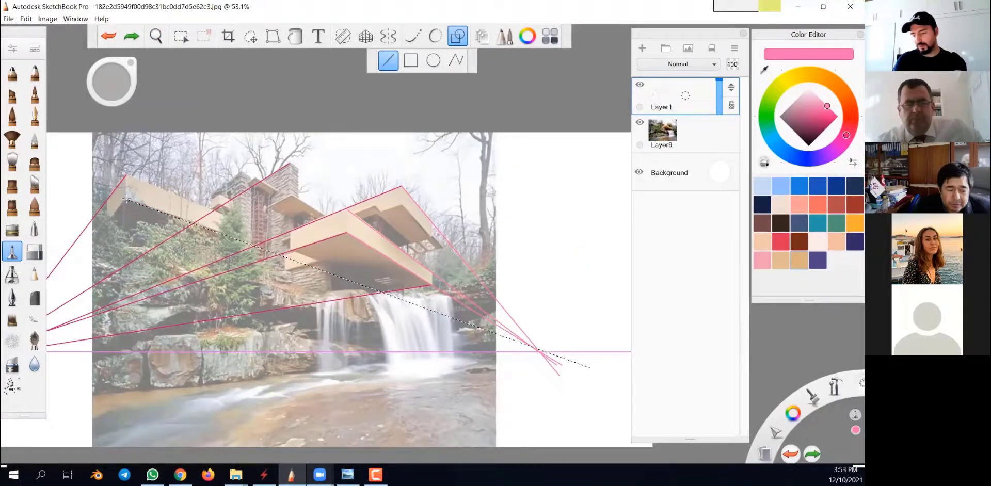
pyautogui.moveTo(590, 367); pyautogui.dragTo(648, 285)
# Circle the right vanishing point freehand in yellow and mark its center with a dark navy brush dot.
pyautogui.press('space')
pyautogui.press('space')
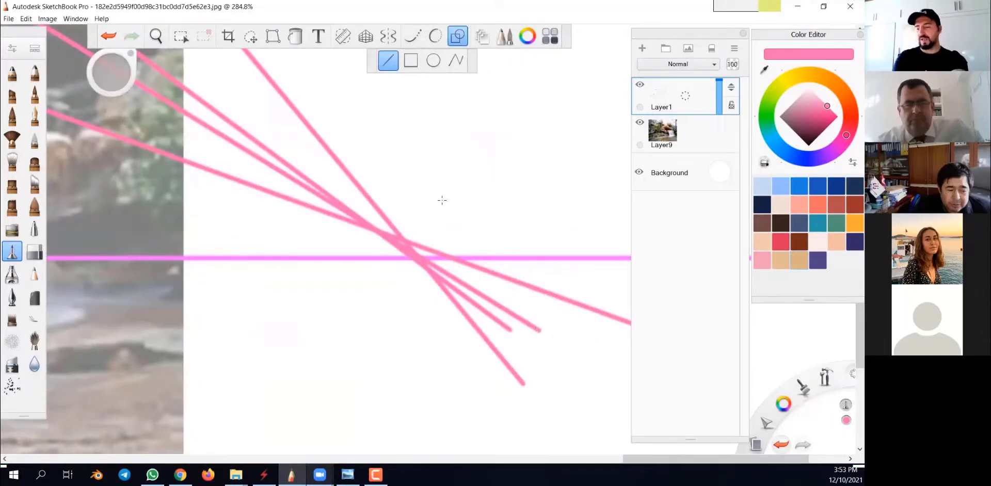
pyautogui.press('space')
pyautogui.moveTo(478, 212); pyautogui.dragTo(553, 295)
pyautogui.moveTo(545, 262); pyautogui.dragTo(702, 268)
pyautogui.click(789, 77)
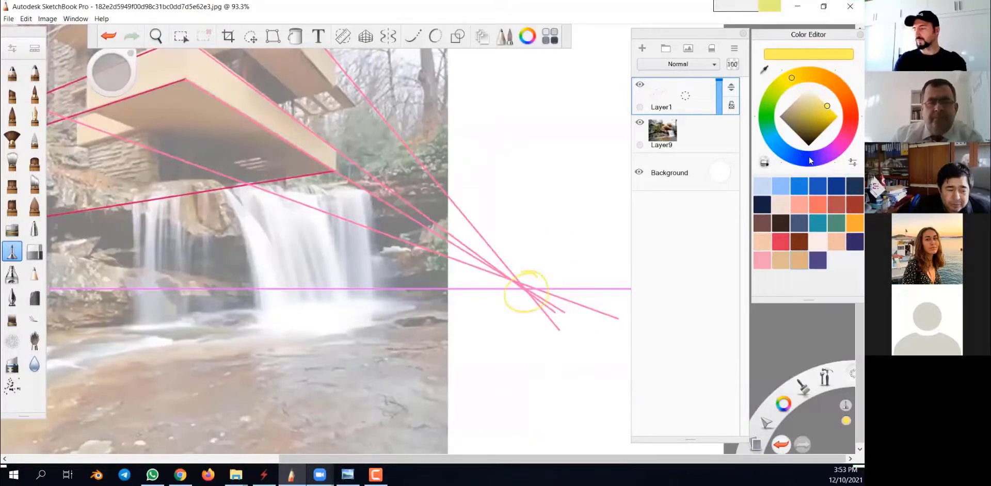
pyautogui.click(772, 204)
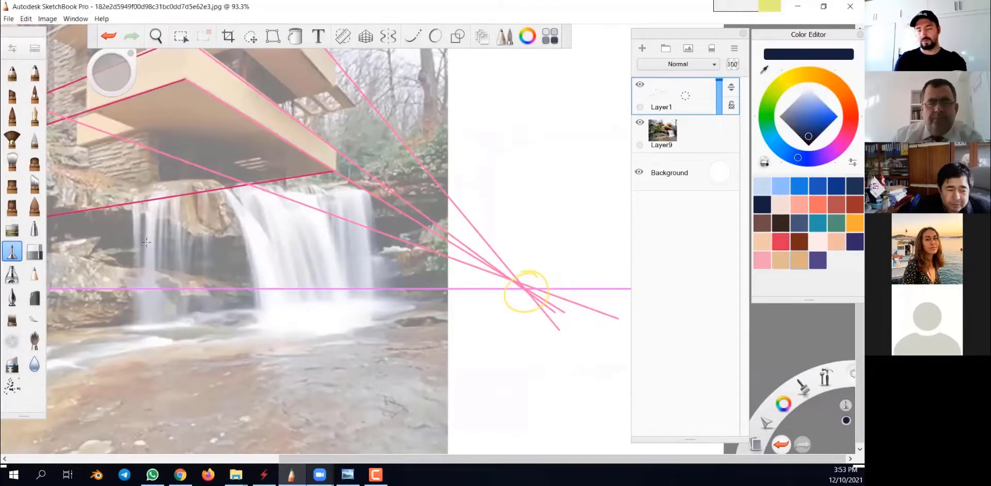
pyautogui.click(35, 116)
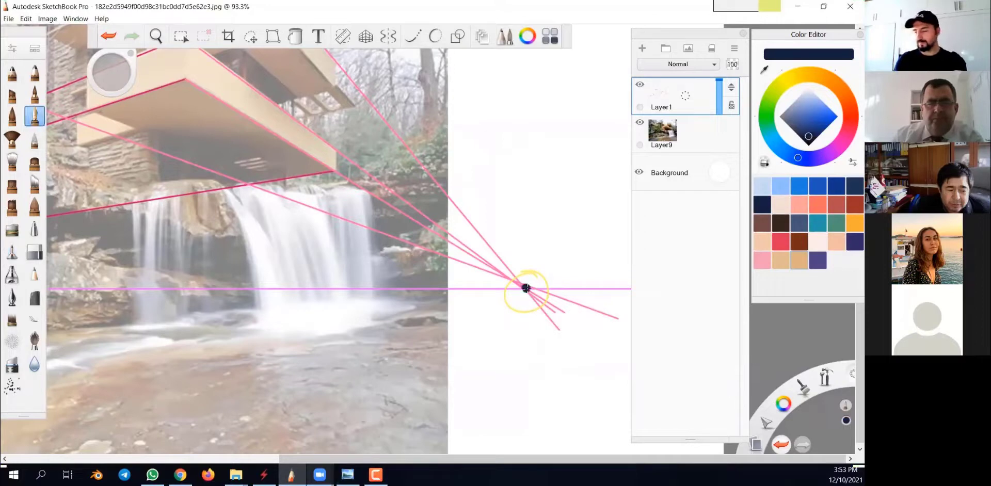
# Enable the two-point perspective guide and place its left vanishing point on the dark dot inside the left yellow circle.
pyautogui.moveTo(543, 271); pyautogui.dragTo(593, 374)
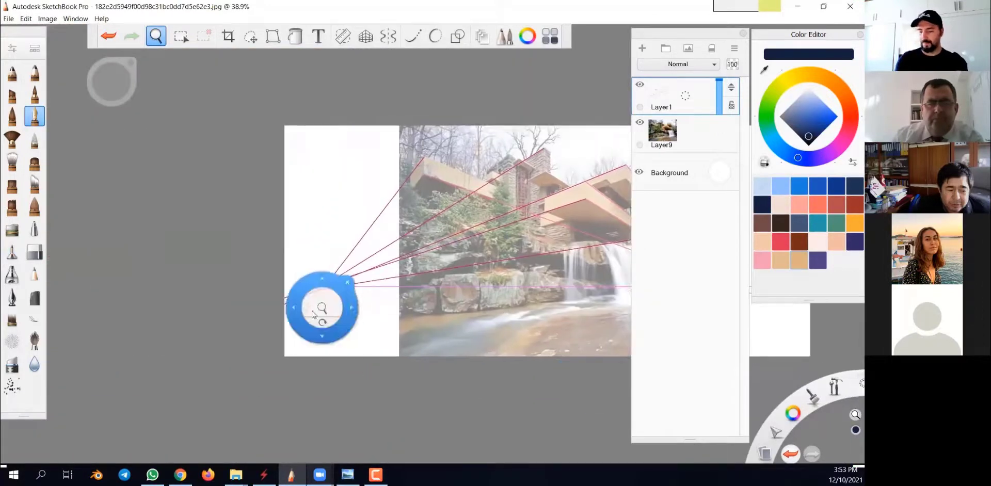
pyautogui.moveTo(323, 310); pyautogui.dragTo(352, 226)
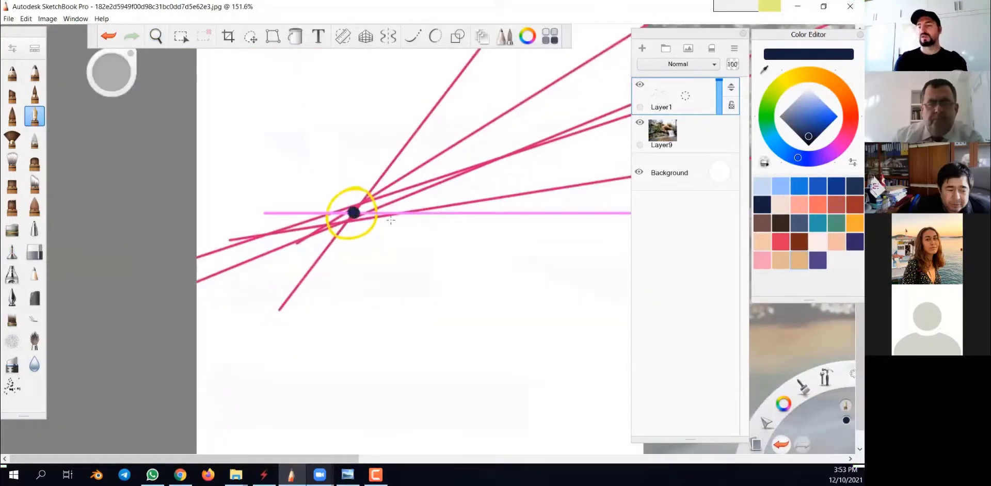
pyautogui.click(366, 38)
pyautogui.press('space')
pyautogui.moveTo(477, 159); pyautogui.dragTo(434, 371)
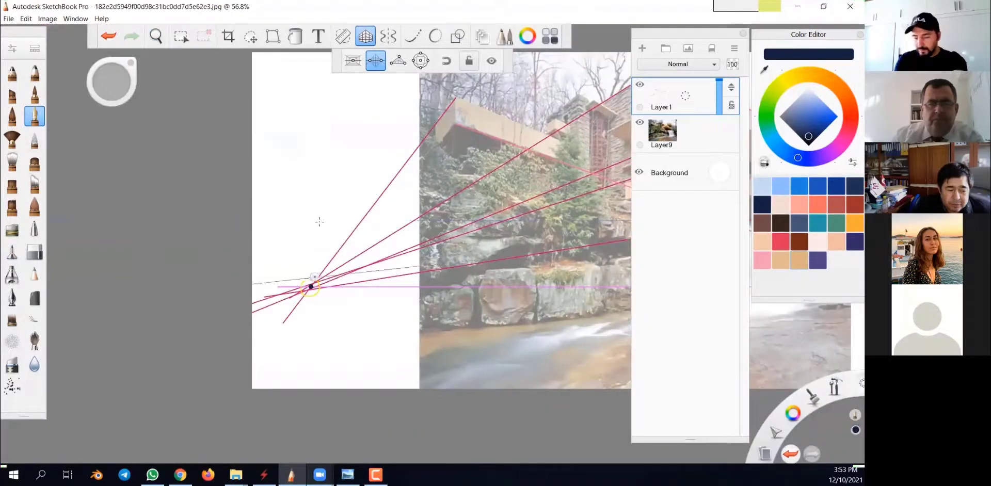
pyautogui.press('space')
pyautogui.moveTo(357, 334); pyautogui.dragTo(367, 299)
pyautogui.press('space')
pyautogui.moveTo(360, 258); pyautogui.dragTo(377, 133)
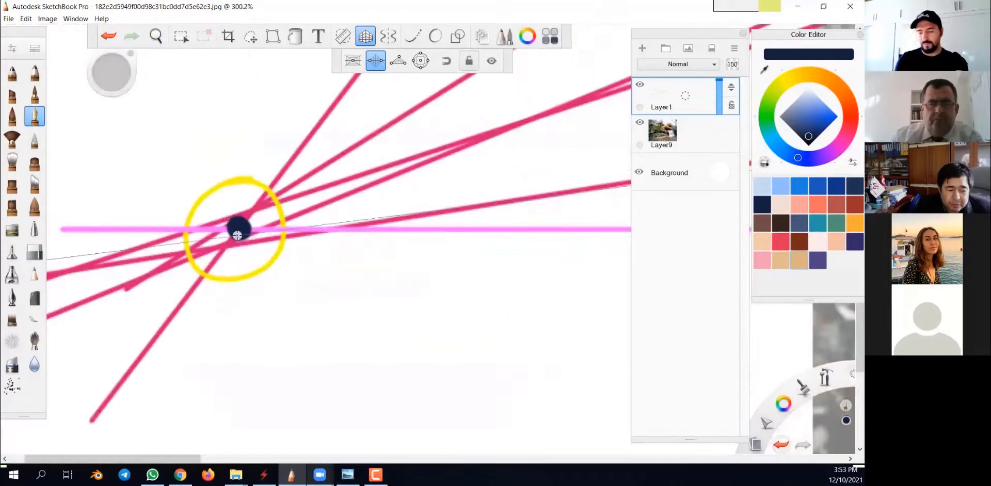
# Place the perspective guide's right vanishing point on the dark dot inside the right yellow circle.
pyautogui.press('space')
pyautogui.moveTo(429, 222); pyautogui.dragTo(466, 378)
pyautogui.moveTo(552, 343); pyautogui.dragTo(211, 370)
pyautogui.moveTo(347, 238); pyautogui.dragTo(424, 328)
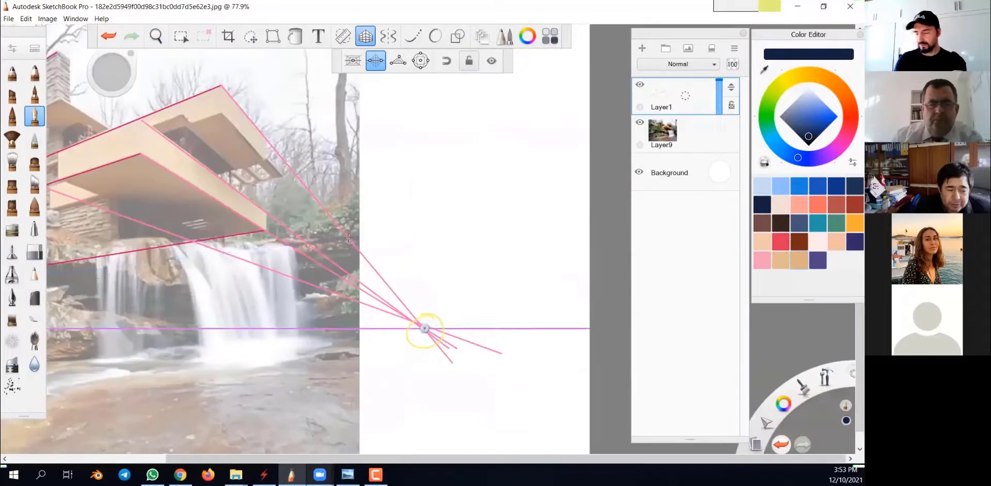
# Hide Layer1, add a new layer above it, and set the drawing color to dark blue, undoing the light blue trial line.
pyautogui.click(640, 84)
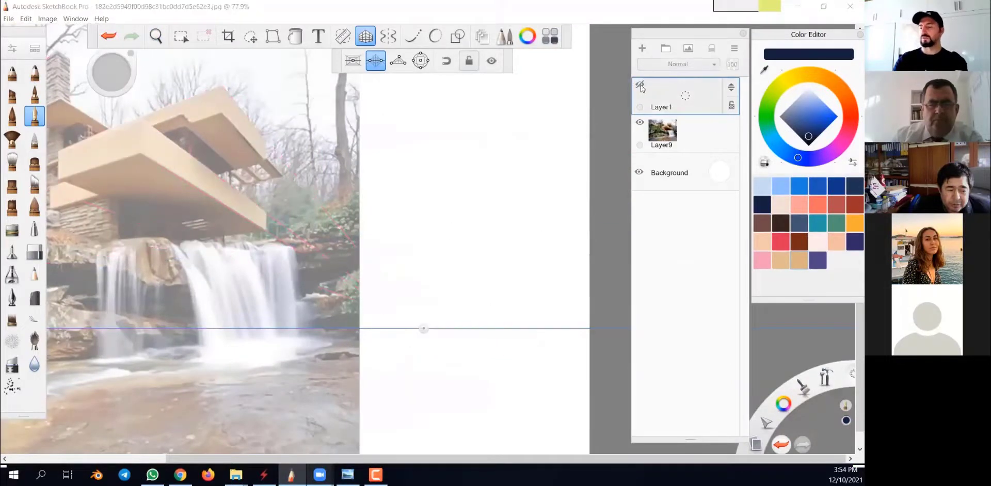
pyautogui.click(642, 48)
pyautogui.click(12, 251)
pyautogui.press('space')
pyautogui.moveTo(405, 238); pyautogui.dragTo(511, 263)
pyautogui.click(823, 101)
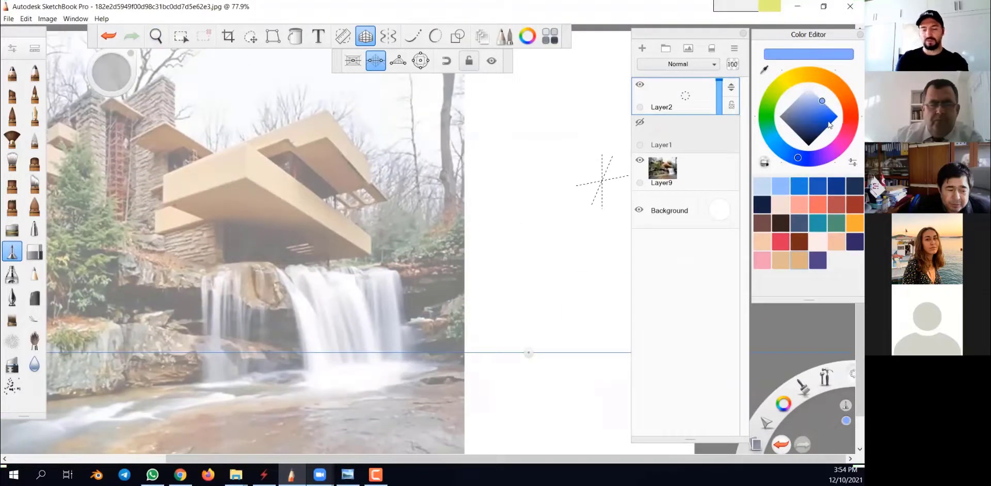
pyautogui.click(34, 118)
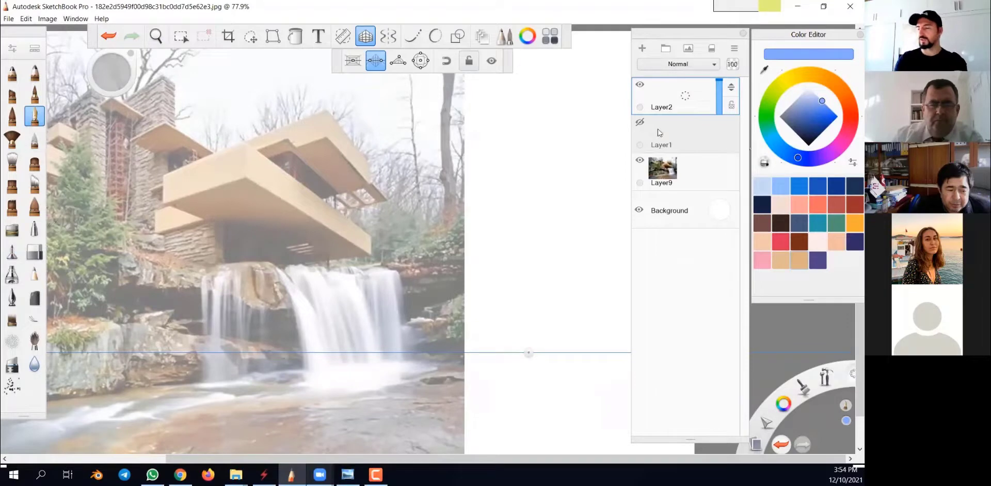
pyautogui.moveTo(248, 179); pyautogui.dragTo(474, 320)
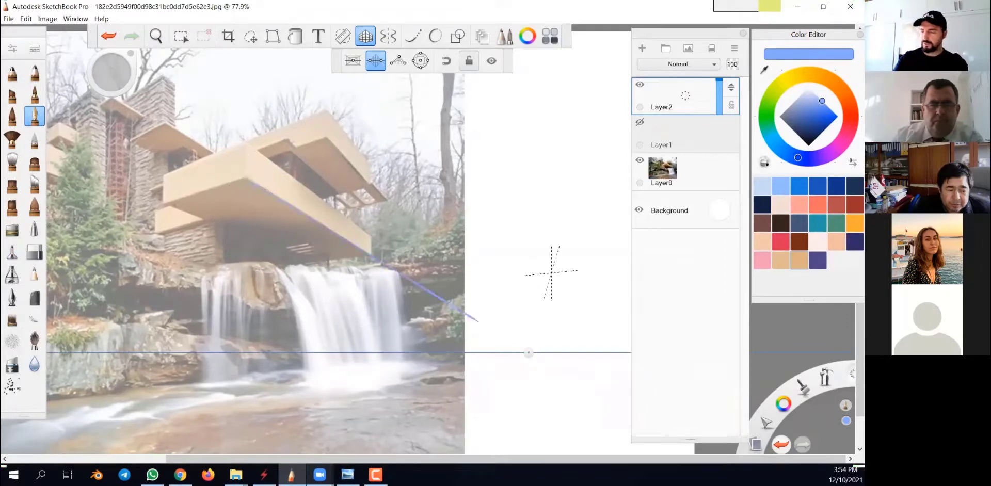
pyautogui.hotkey('ctrl', 'z')
pyautogui.click(820, 133)
# Draw dark blue lines along the main balcony's and upper roof's right-hand edges toward the right vanishing point.
pyautogui.moveTo(245, 180); pyautogui.dragTo(473, 319)
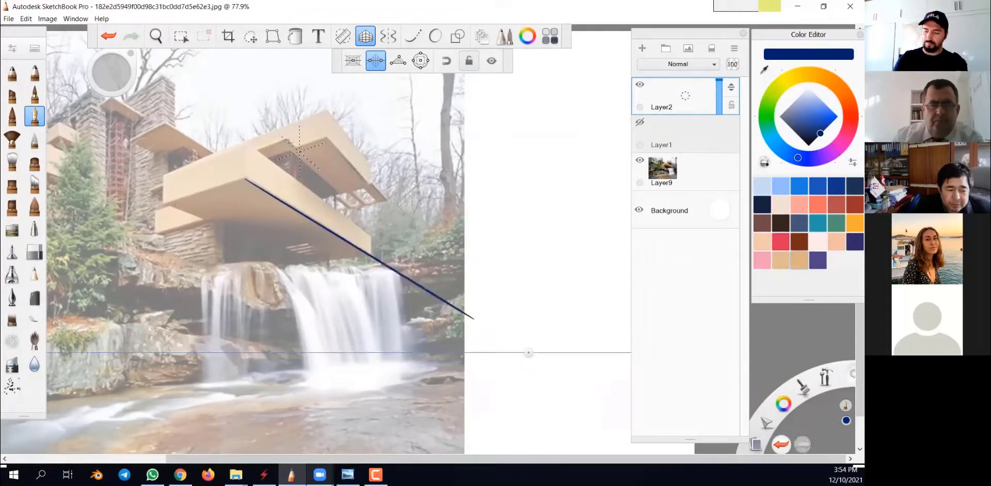
pyautogui.moveTo(245, 142); pyautogui.dragTo(474, 313)
pyautogui.moveTo(328, 138); pyautogui.dragTo(510, 325)
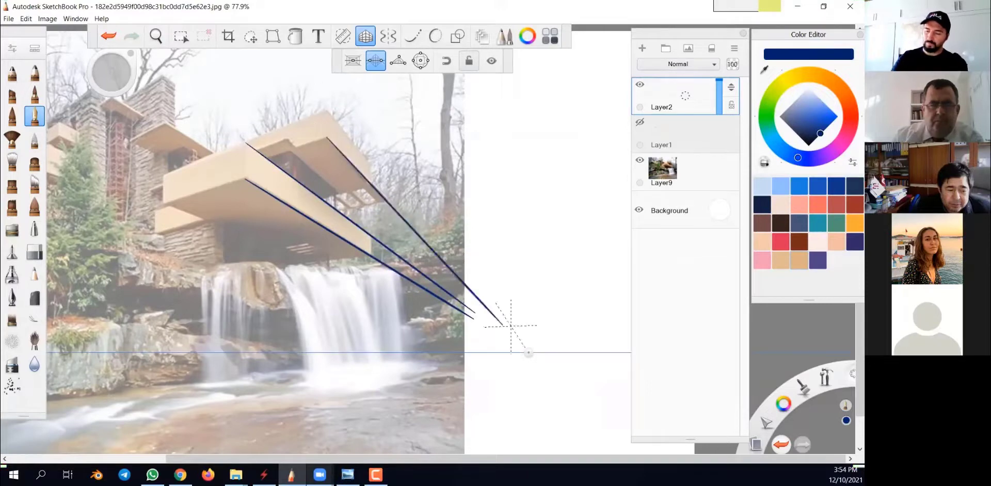
pyautogui.press('space')
pyautogui.moveTo(325, 360); pyautogui.dragTo(484, 351)
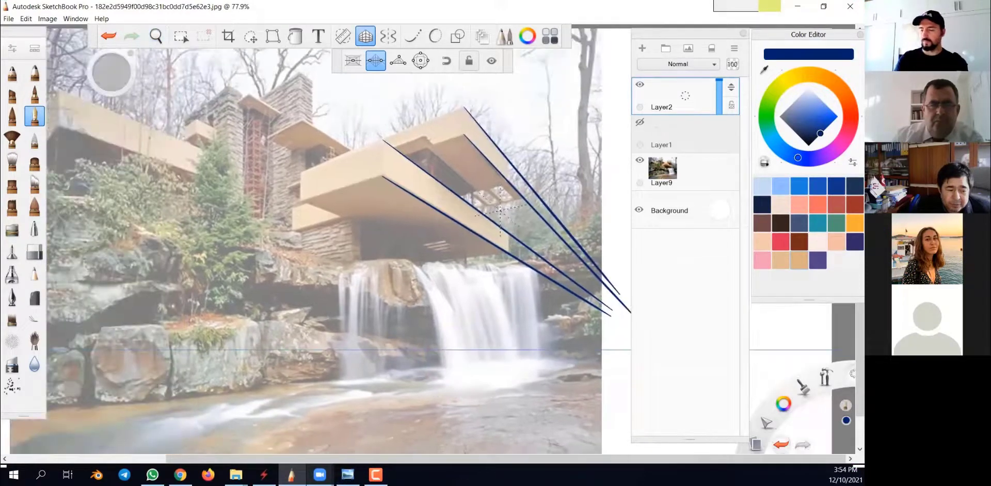
pyautogui.moveTo(427, 147); pyautogui.dragTo(586, 282)
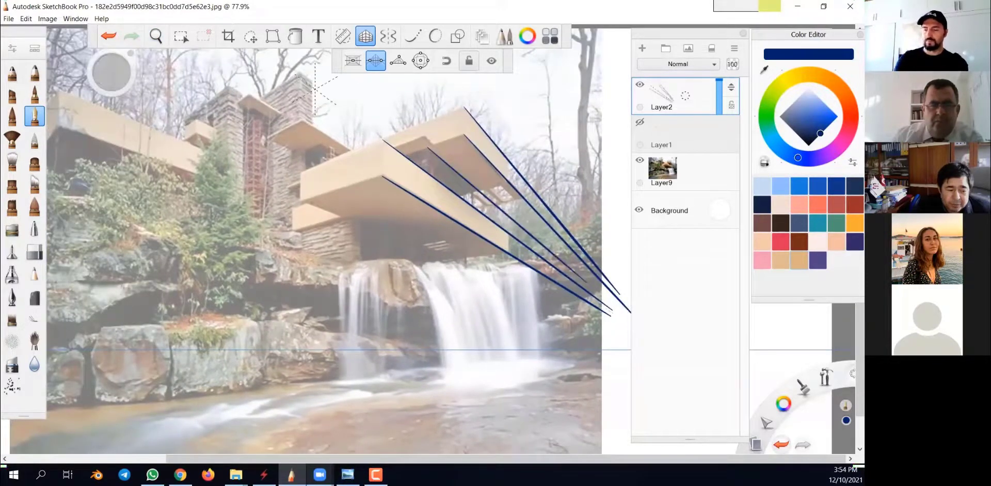
# Draw dark blue guided lines along the chimney top, the lower block's edge, and the left wing's upper and lower edges.
pyautogui.moveTo(301, 76); pyautogui.dragTo(345, 108)
pyautogui.press('space')
pyautogui.moveTo(380, 267); pyautogui.dragTo(486, 311)
pyautogui.moveTo(408, 242); pyautogui.dragTo(482, 263)
pyautogui.press('space')
pyautogui.moveTo(469, 386); pyautogui.dragTo(546, 363)
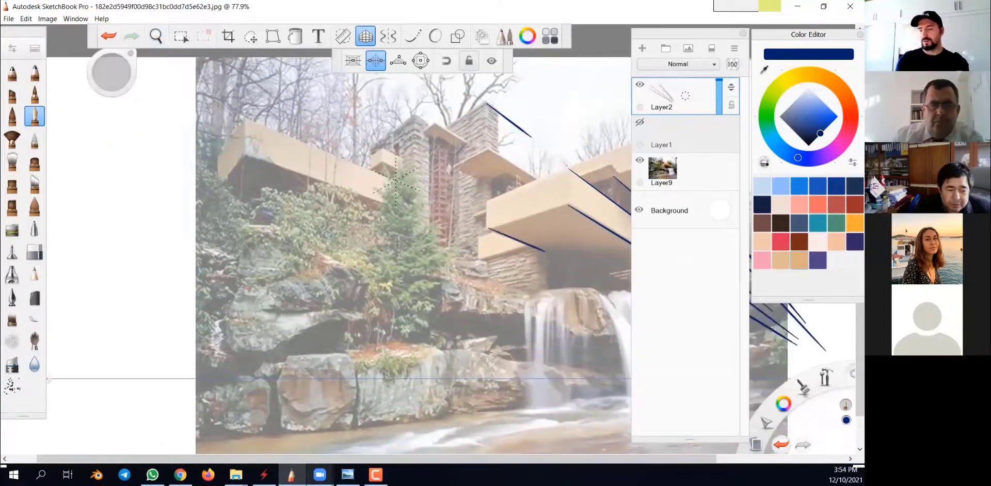
pyautogui.moveTo(242, 118); pyautogui.dragTo(422, 194)
pyautogui.moveTo(244, 156); pyautogui.dragTo(458, 233)
# Hide the photo layer and build up the left wing and chimney blocks with vertical edges and lines toward both vanishing points.
pyautogui.press('space')
pyautogui.moveTo(457, 295); pyautogui.dragTo(543, 396)
pyautogui.press('space')
pyautogui.moveTo(447, 344); pyautogui.dragTo(503, 355)
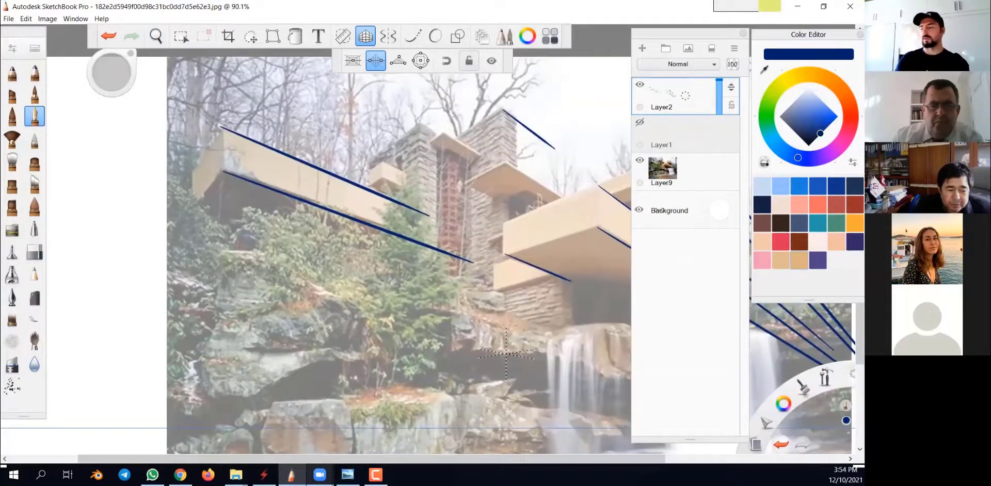
pyautogui.click(640, 158)
pyautogui.press('space')
pyautogui.moveTo(422, 287); pyautogui.dragTo(425, 352)
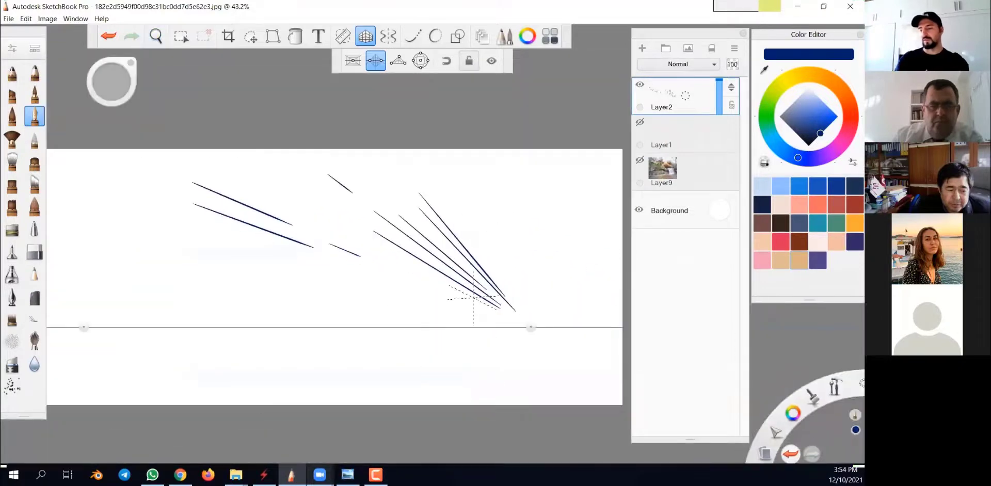
pyautogui.moveTo(196, 179)
pyautogui.mouseDown()
pyautogui.moveTo(196, 207)
pyautogui.moveTo(160, 228)
pyautogui.mouseUp()
pyautogui.moveTo(197, 205); pyautogui.dragTo(164, 242)
pyautogui.hotkey('ctrl', 'z')
pyautogui.moveTo(168, 209)
pyautogui.mouseDown()
pyautogui.moveTo(169, 240)
pyautogui.moveTo(265, 256)
pyautogui.mouseUp()
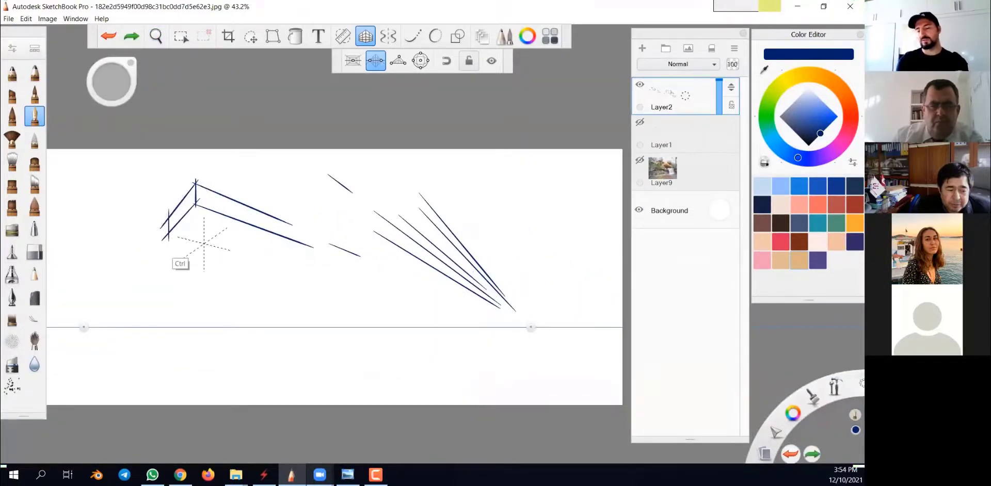
pyautogui.moveTo(327, 175)
pyautogui.mouseDown()
pyautogui.moveTo(268, 212)
pyautogui.moveTo(324, 194)
pyautogui.moveTo(274, 219)
pyautogui.moveTo(343, 201)
pyautogui.moveTo(382, 227)
pyautogui.mouseUp()
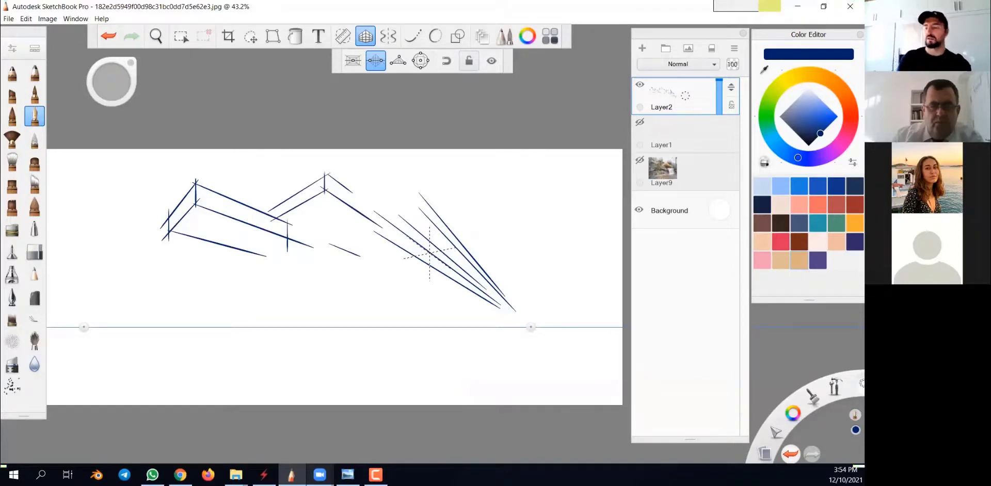
# Show the photo layer again and hide the layer with the blue perspective lines.
pyautogui.press('space')
pyautogui.moveTo(368, 217); pyautogui.dragTo(400, 197)
pyautogui.press('space')
pyautogui.moveTo(306, 168); pyautogui.dragTo(309, 202)
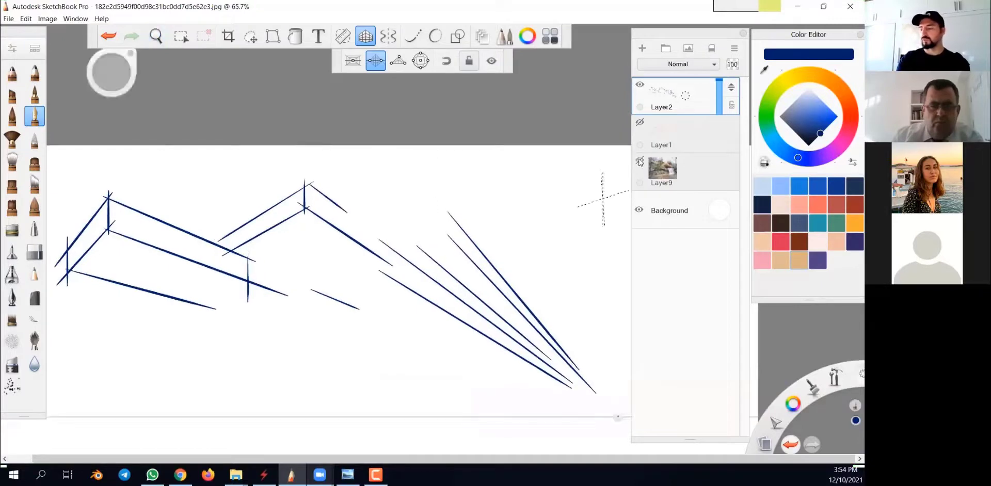
pyautogui.click(640, 161)
pyautogui.click(640, 85)
pyautogui.press('space')
pyautogui.moveTo(439, 246); pyautogui.dragTo(508, 309)
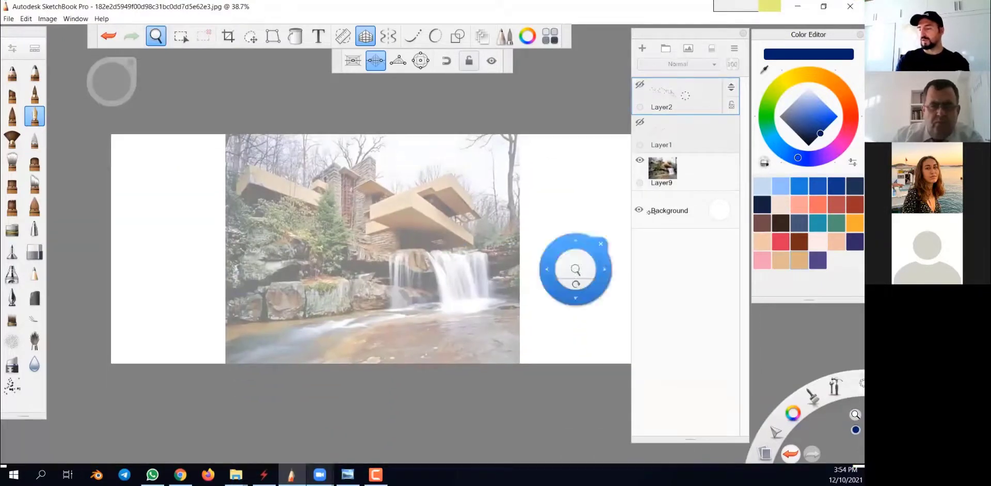
pyautogui.press('space')
pyautogui.moveTo(387, 380); pyautogui.dragTo(530, 288)
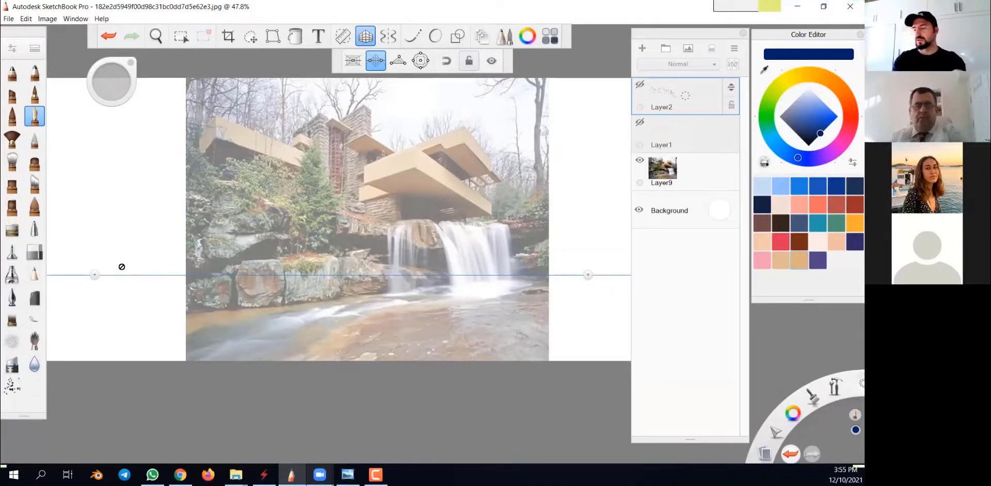
# Add a new layer above the hidden blue-line layer and set the drawing color to black.
pyautogui.click(643, 48)
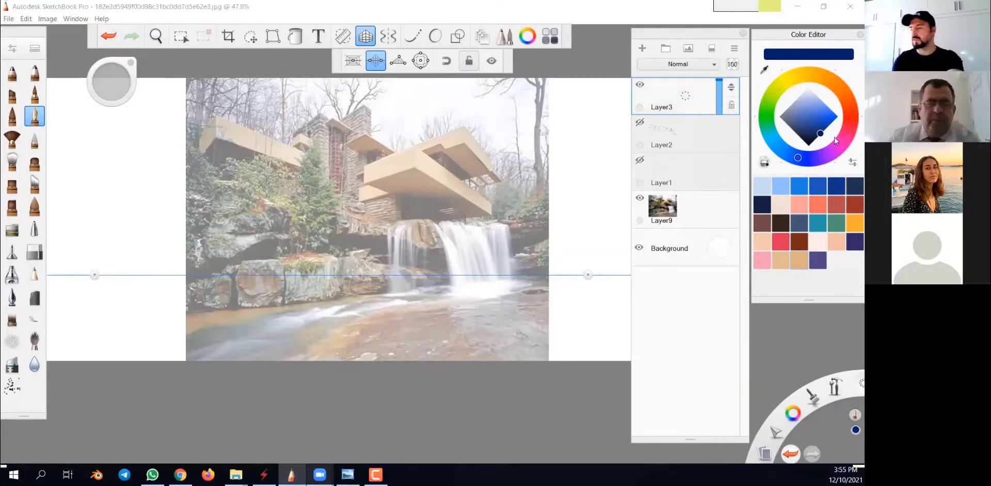
pyautogui.moveTo(808, 142); pyautogui.dragTo(810, 160)
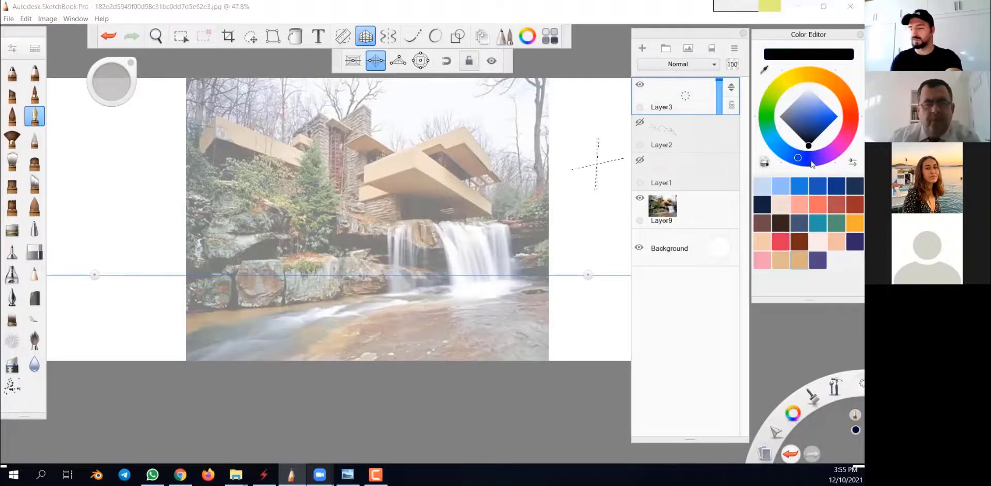
# Trace the main balcony's front corner and outline its right and left faces in black along the perspective guide.
pyautogui.press('space')
pyautogui.moveTo(435, 251)
pyautogui.mouseDown()
pyautogui.moveTo(469, 373)
pyautogui.moveTo(523, 408)
pyautogui.moveTo(564, 408)
pyautogui.mouseUp()
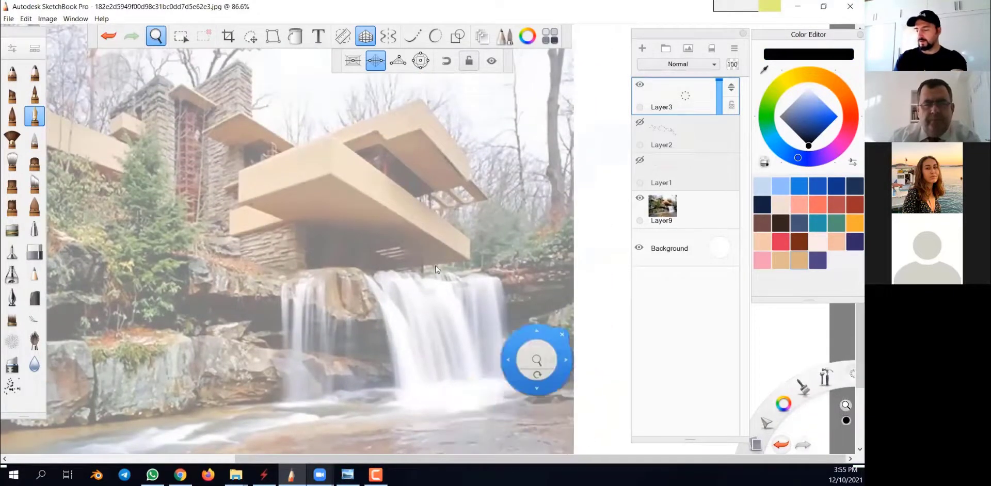
pyautogui.moveTo(380, 199); pyautogui.dragTo(363, 145)
pyautogui.moveTo(321, 124); pyautogui.dragTo(322, 173)
pyautogui.moveTo(321, 122); pyautogui.dragTo(505, 263)
pyautogui.hotkey('ctrl', 'z')
pyautogui.moveTo(321, 122); pyautogui.dragTo(432, 204)
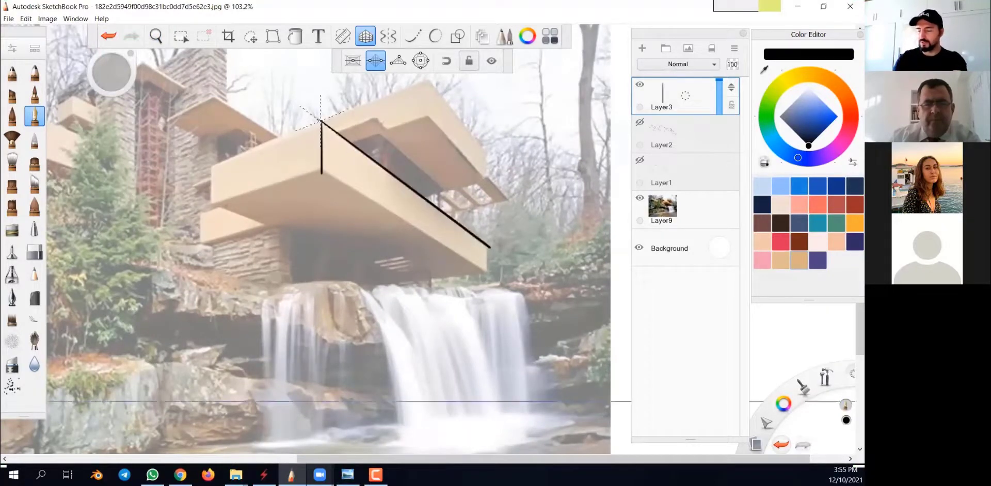
pyautogui.moveTo(322, 167); pyautogui.dragTo(489, 271)
pyautogui.press('space')
pyautogui.moveTo(413, 217); pyautogui.dragTo(435, 194)
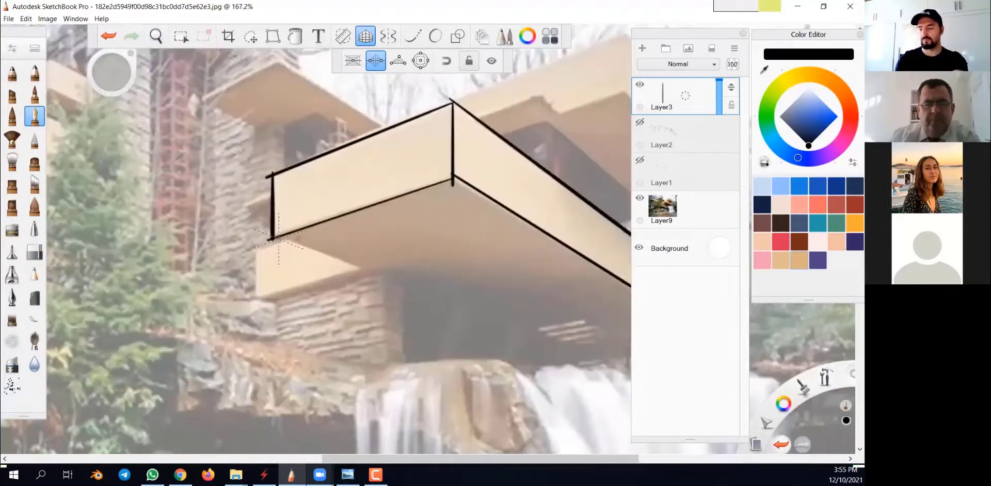
# Outline the small block beneath the main balcony's left end and the stone wall corner under it.
pyautogui.moveTo(392, 268); pyautogui.dragTo(422, 269)
pyautogui.moveTo(305, 239); pyautogui.dragTo(388, 272)
pyautogui.moveTo(388, 272); pyautogui.dragTo(286, 299)
pyautogui.moveTo(318, 243); pyautogui.dragTo(287, 251)
pyautogui.moveTo(287, 252)
pyautogui.mouseDown()
pyautogui.moveTo(286, 303)
pyautogui.moveTo(418, 272)
pyautogui.mouseUp()
pyautogui.moveTo(428, 242); pyautogui.dragTo(387, 205)
pyautogui.moveTo(373, 233)
pyautogui.mouseDown()
pyautogui.moveTo(373, 333)
pyautogui.moveTo(396, 244)
pyautogui.mouseUp()
pyautogui.moveTo(393, 241); pyautogui.dragTo(393, 327)
pyautogui.moveTo(427, 241); pyautogui.dragTo(250, 218)
# Close the main balcony's right end and trace its underside edge above the waterfall, undoing the last two strokes.
pyautogui.moveTo(533, 285); pyautogui.dragTo(415, 302)
pyautogui.moveTo(573, 131); pyautogui.dragTo(572, 305)
pyautogui.moveTo(571, 133); pyautogui.dragTo(628, 117)
pyautogui.moveTo(509, 264); pyautogui.dragTo(354, 332)
pyautogui.hotkey('ctrl', 'z')
pyautogui.hotkey('ctrl', 'z')
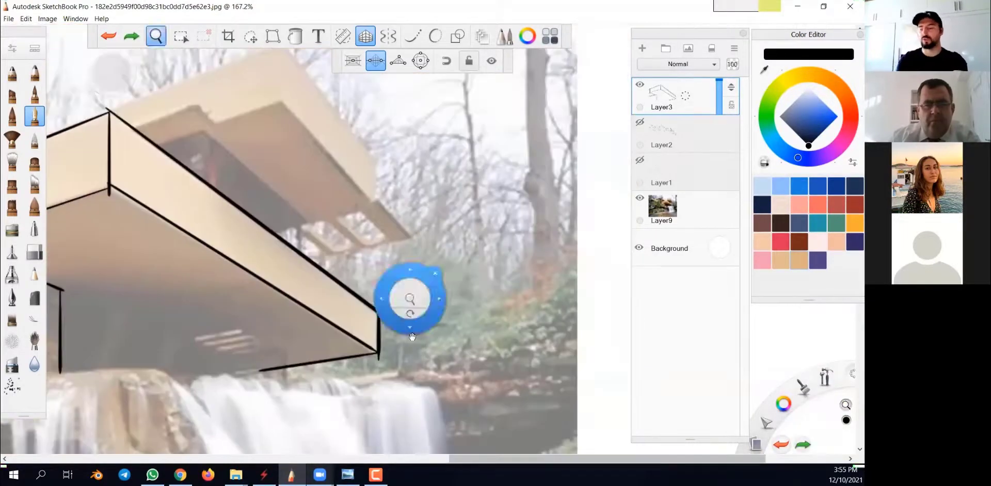
# Trace the upper roof's stepped edges and vertical corners above the main balcony in black.
pyautogui.moveTo(435, 296); pyautogui.dragTo(570, 362)
pyautogui.moveTo(416, 169); pyautogui.dragTo(350, 192)
pyautogui.moveTo(351, 191); pyautogui.dragTo(327, 172)
pyautogui.moveTo(327, 173)
pyautogui.mouseDown()
pyautogui.moveTo(270, 194)
pyautogui.moveTo(328, 174)
pyautogui.mouseUp()
pyautogui.moveTo(327, 166); pyautogui.dragTo(269, 187)
pyautogui.moveTo(328, 165)
pyautogui.mouseDown()
pyautogui.moveTo(341, 178)
pyautogui.moveTo(337, 245)
pyautogui.mouseUp()
pyautogui.moveTo(338, 198); pyautogui.dragTo(441, 285)
# Draw the upper roof's lower right-hand edges, undoing the first two strokes and redrawing them along the photo.
pyautogui.moveTo(437, 284)
pyautogui.mouseDown()
pyautogui.moveTo(437, 319)
pyautogui.moveTo(508, 275)
pyautogui.mouseUp()
pyautogui.moveTo(415, 168); pyautogui.dragTo(517, 271)
pyautogui.hotkey('ctrl', 'z')
pyautogui.hotkey('ctrl', 'z')
pyautogui.moveTo(439, 289); pyautogui.dragTo(509, 271)
pyautogui.moveTo(415, 169)
pyautogui.mouseDown()
pyautogui.moveTo(509, 269)
pyautogui.moveTo(513, 229)
pyautogui.moveTo(449, 217)
pyautogui.mouseUp()
pyautogui.click(457, 36)
pyautogui.click(12, 252)
pyautogui.moveTo(383, 163); pyautogui.dragTo(446, 238)
pyautogui.moveTo(459, 272); pyautogui.dragTo(495, 243)
pyautogui.hotkey('ctrl', 'z')
pyautogui.moveTo(362, 219); pyautogui.dragTo(377, 206)
pyautogui.moveTo(290, 177); pyautogui.dragTo(405, 305)
pyautogui.moveTo(292, 161); pyautogui.dragTo(409, 289)
pyautogui.moveTo(255, 209); pyautogui.dragTo(341, 296)
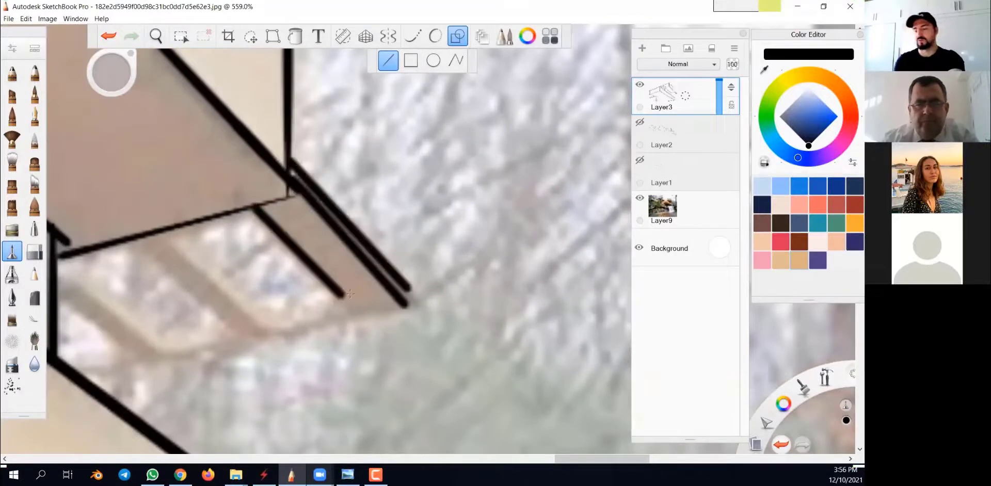
pyautogui.hotkey('ctrl', 'z')
pyautogui.hotkey('ctrl', 'z')
pyautogui.hotkey('ctrl', 'z')
# Return to the perspective guide and the previous pen, and trace the outer trellis beam at the upper roof's right end.
pyautogui.click(365, 36)
pyautogui.click(35, 116)
pyautogui.moveTo(289, 195); pyautogui.dragTo(405, 315)
pyautogui.moveTo(290, 177); pyautogui.dragTo(397, 290)
pyautogui.hotkey('ctrl', 'z')
pyautogui.moveTo(428, 240); pyautogui.dragTo(567, 204)
pyautogui.moveTo(541, 273); pyautogui.dragTo(209, 349)
pyautogui.moveTo(386, 175); pyautogui.dragTo(481, 270)
pyautogui.moveTo(407, 286); pyautogui.dragTo(310, 194)
# Outline the rectangular openings between the trellis beams of the upper roof.
pyautogui.moveTo(268, 206); pyautogui.dragTo(370, 298)
pyautogui.moveTo(306, 311); pyautogui.dragTo(202, 221)
pyautogui.moveTo(198, 262); pyautogui.dragTo(266, 316)
pyautogui.moveTo(265, 318)
pyautogui.mouseDown()
pyautogui.moveTo(215, 333)
pyautogui.moveTo(216, 325)
pyautogui.mouseUp()
pyautogui.moveTo(366, 287); pyautogui.dragTo(304, 303)
pyautogui.moveTo(209, 221); pyautogui.dragTo(310, 311)
# Outline the middle roof slab beside the chimney with double edge lines toward both vanishing points.
pyautogui.moveTo(317, 193)
pyautogui.mouseDown()
pyautogui.moveTo(419, 278)
pyautogui.moveTo(595, 313)
pyautogui.mouseUp()
pyautogui.moveTo(350, 247); pyautogui.dragTo(536, 382)
pyautogui.moveTo(338, 140)
pyautogui.mouseDown()
pyautogui.moveTo(531, 260)
pyautogui.moveTo(539, 256)
pyautogui.mouseUp()
pyautogui.moveTo(337, 128); pyautogui.dragTo(204, 197)
pyautogui.moveTo(335, 137); pyautogui.dragTo(205, 204)
pyautogui.moveTo(205, 207)
pyautogui.mouseDown()
pyautogui.moveTo(379, 297)
pyautogui.moveTo(296, 255)
pyautogui.mouseUp()
pyautogui.hotkey('ctrl', 'z')
# Draw the underside edge, wall corners and window posts beneath the middle roof slab.
pyautogui.moveTo(296, 255)
pyautogui.mouseDown()
pyautogui.moveTo(330, 239)
pyautogui.moveTo(353, 252)
pyautogui.mouseUp()
pyautogui.moveTo(352, 252); pyautogui.dragTo(353, 329)
pyautogui.moveTo(328, 240); pyautogui.dragTo(328, 334)
pyautogui.moveTo(353, 253); pyautogui.dragTo(407, 226)
pyautogui.moveTo(373, 193); pyautogui.dragTo(380, 288)
# Outline the chimney's corner and top edges and the small roof slab to its left, undoing one misplaced stroke.
pyautogui.moveTo(356, 143); pyautogui.dragTo(356, 332)
pyautogui.moveTo(356, 143)
pyautogui.mouseDown()
pyautogui.moveTo(402, 178)
pyautogui.moveTo(402, 356)
pyautogui.mouseUp()
pyautogui.moveTo(356, 143); pyautogui.dragTo(194, 247)
pyautogui.moveTo(360, 316); pyautogui.dragTo(491, 298)
pyautogui.moveTo(287, 208)
pyautogui.mouseDown()
pyautogui.moveTo(411, 283)
pyautogui.moveTo(415, 299)
pyautogui.mouseUp()
pyautogui.hotkey('ctrl', 'z')
pyautogui.moveTo(232, 252); pyautogui.dragTo(368, 313)
pyautogui.moveTo(270, 271); pyautogui.dragTo(258, 276)
# Draw the vertical wall edges below the small roof slab and along the stone tower left of the chimney.
pyautogui.press('space')
pyautogui.moveTo(450, 379); pyautogui.dragTo(483, 215)
pyautogui.moveTo(407, 186); pyautogui.dragTo(481, 292)
pyautogui.moveTo(387, 146); pyautogui.dragTo(392, 388)
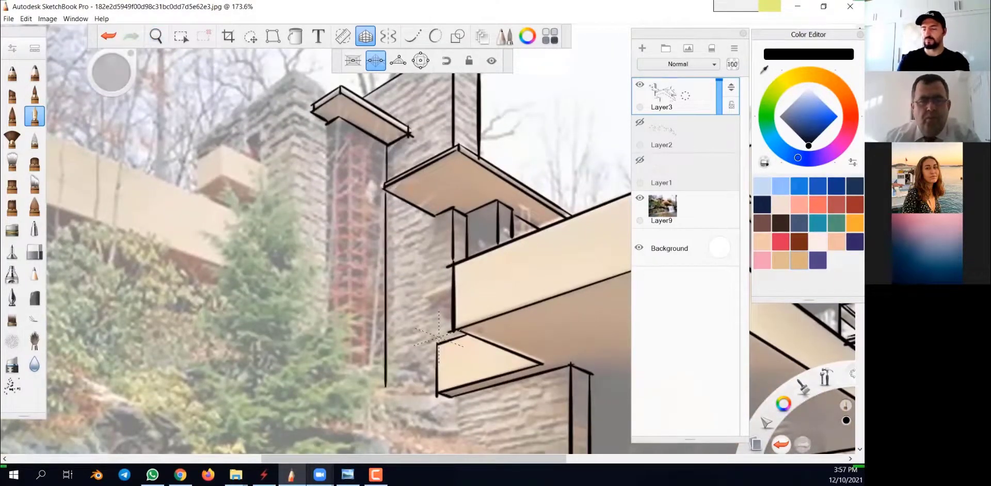
pyautogui.moveTo(325, 123); pyautogui.dragTo(324, 354)
pyautogui.moveTo(293, 72)
pyautogui.mouseDown()
pyautogui.moveTo(294, 334)
pyautogui.moveTo(377, 417)
pyautogui.mouseUp()
pyautogui.hotkey('ctrl', 'z')
pyautogui.moveTo(355, 167); pyautogui.dragTo(364, 381)
pyautogui.moveTo(537, 382); pyautogui.dragTo(538, 242)
pyautogui.moveTo(395, 256); pyautogui.dragTo(426, 409)
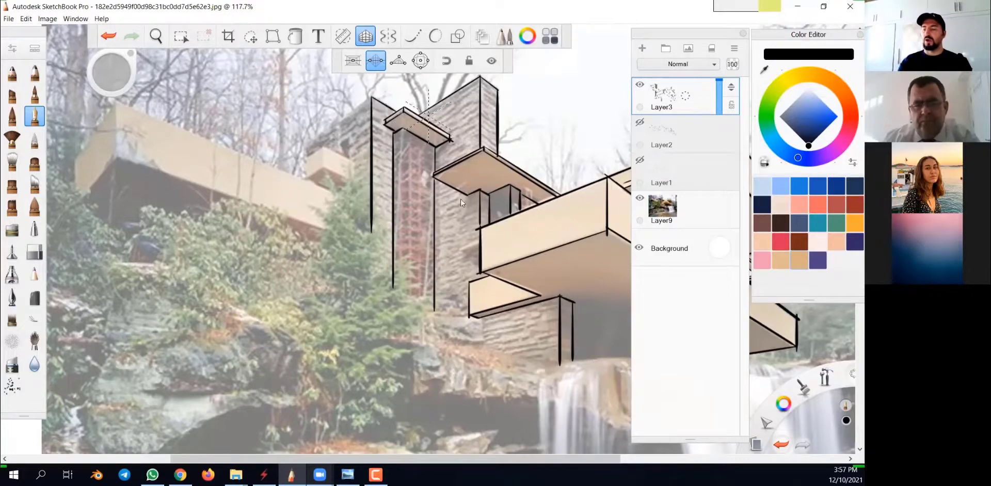
# Draw the stone tower's receding top edge toward the left and its short vertical end, undoing one misplaced stroke.
pyautogui.press('space')
pyautogui.moveTo(476, 257); pyautogui.dragTo(538, 321)
pyautogui.moveTo(456, 176)
pyautogui.mouseDown()
pyautogui.moveTo(454, 139)
pyautogui.moveTo(269, 247)
pyautogui.mouseUp()
pyautogui.hotkey('ctrl', 'z')
pyautogui.moveTo(410, 148)
pyautogui.mouseDown()
pyautogui.moveTo(284, 238)
pyautogui.moveTo(284, 257)
pyautogui.mouseUp()
pyautogui.press('space')
pyautogui.moveTo(489, 379); pyautogui.dragTo(494, 288)
pyautogui.press('space')
pyautogui.moveTo(424, 265); pyautogui.dragTo(485, 360)
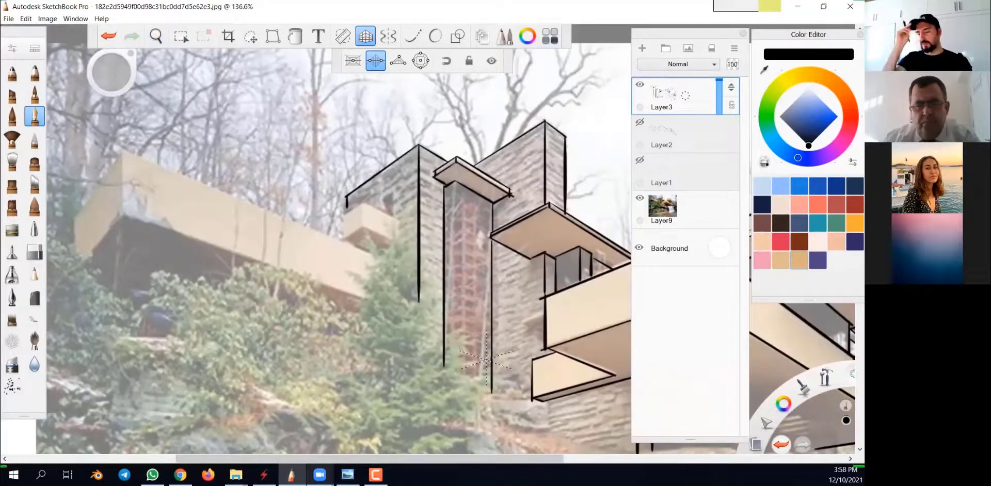
# Outline the small box balcony left of the stone tower with its corner verticals, top and bottom edges and underside line.
pyautogui.press('space')
pyautogui.moveTo(539, 386)
pyautogui.mouseDown()
pyautogui.moveTo(547, 342)
pyautogui.moveTo(535, 337)
pyautogui.mouseUp()
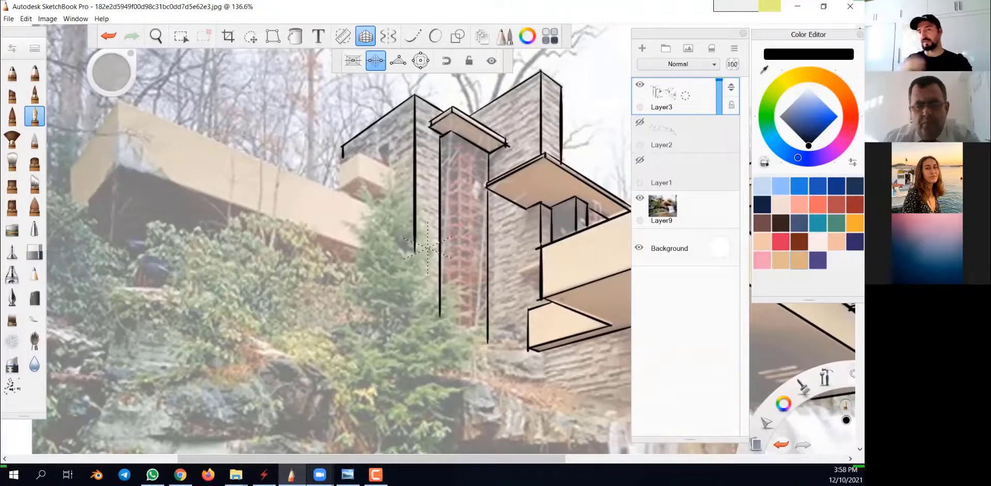
pyautogui.press('space')
pyautogui.moveTo(381, 202); pyautogui.dragTo(474, 257)
pyautogui.moveTo(387, 207)
pyautogui.mouseDown()
pyautogui.moveTo(461, 239)
pyautogui.moveTo(388, 259)
pyautogui.mouseUp()
pyautogui.moveTo(461, 239)
pyautogui.mouseDown()
pyautogui.moveTo(458, 285)
pyautogui.moveTo(389, 253)
pyautogui.mouseUp()
pyautogui.moveTo(387, 207); pyautogui.dragTo(343, 236)
pyautogui.moveTo(345, 233); pyautogui.dragTo(344, 278)
pyautogui.moveTo(390, 254); pyautogui.dragTo(344, 279)
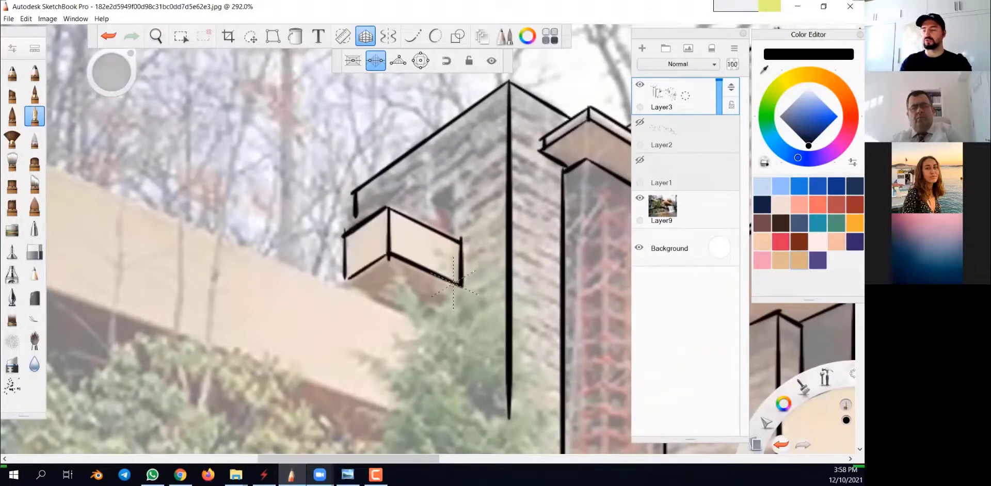
pyautogui.moveTo(460, 286); pyautogui.dragTo(432, 302)
# Outline the long left terrace with its corner verticals and receding upper and lower edges, undoing the misplaced strokes.
pyautogui.press('space')
pyautogui.moveTo(503, 356); pyautogui.dragTo(635, 312)
pyautogui.press('space')
pyautogui.moveTo(480, 274); pyautogui.dragTo(478, 302)
pyautogui.moveTo(524, 321); pyautogui.dragTo(562, 357)
pyautogui.moveTo(563, 312)
pyautogui.mouseDown()
pyautogui.moveTo(178, 144)
pyautogui.moveTo(577, 318)
pyautogui.mouseUp()
pyautogui.hotkey('ctrl', 'z')
pyautogui.moveTo(164, 145)
pyautogui.mouseDown()
pyautogui.moveTo(163, 249)
pyautogui.moveTo(81, 246)
pyautogui.mouseUp()
pyautogui.hotkey('ctrl', 'z')
pyautogui.moveTo(163, 143)
pyautogui.mouseDown()
pyautogui.moveTo(82, 247)
pyautogui.moveTo(86, 312)
pyautogui.mouseUp()
pyautogui.moveTo(232, 315); pyautogui.dragTo(316, 254)
pyautogui.moveTo(246, 184)
pyautogui.mouseDown()
pyautogui.moveTo(187, 250)
pyautogui.moveTo(611, 319)
pyautogui.mouseUp()
pyautogui.press('space')
pyautogui.moveTo(420, 289); pyautogui.dragTo(342, 305)
pyautogui.hotkey('ctrl', 'z')
pyautogui.moveTo(236, 239); pyautogui.dragTo(488, 331)
pyautogui.press('space')
# Outline the rectangular opening in the shadow beneath the main terrace, near the waterfall.
pyautogui.moveTo(534, 408); pyautogui.dragTo(407, 321)
pyautogui.moveTo(433, 294); pyautogui.dragTo(436, 356)
pyautogui.moveTo(585, 423); pyautogui.dragTo(476, 404)
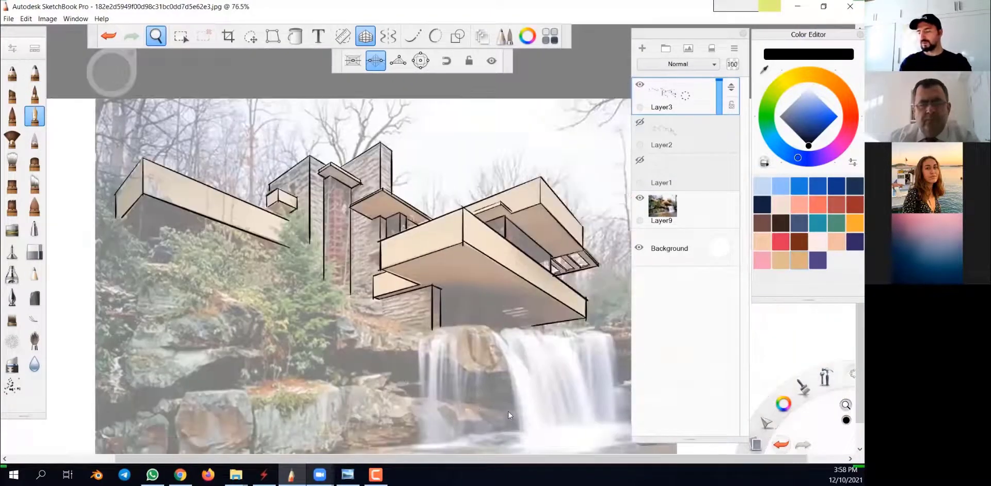
pyautogui.moveTo(534, 339)
pyautogui.mouseDown()
pyautogui.moveTo(530, 256)
pyautogui.moveTo(578, 276)
pyautogui.moveTo(474, 291)
pyautogui.mouseUp()
pyautogui.moveTo(498, 234)
pyautogui.mouseDown()
pyautogui.moveTo(415, 248)
pyautogui.moveTo(493, 281)
pyautogui.mouseUp()
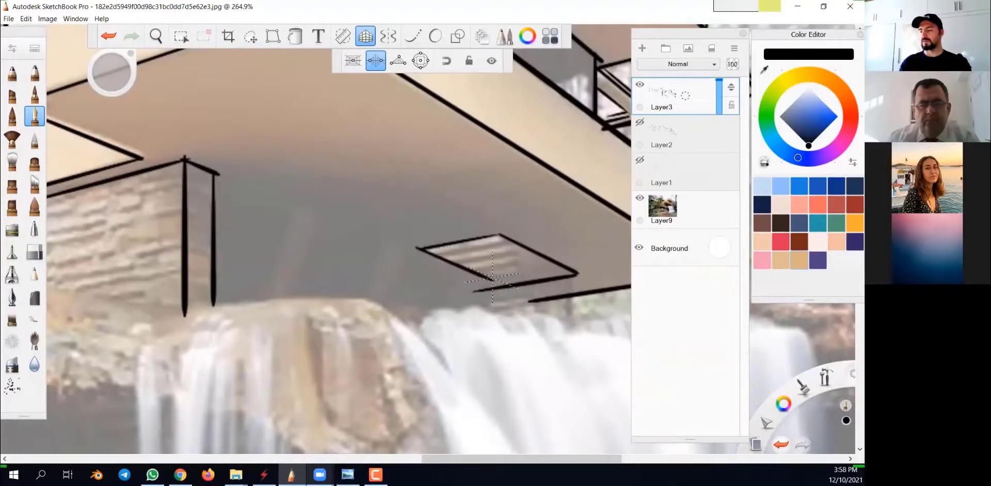
pyautogui.press('space')
pyautogui.moveTo(552, 356); pyautogui.dragTo(491, 362)
# Draw the narrow window posts and short edge above the small box balcony left of the tower.
pyautogui.press('space')
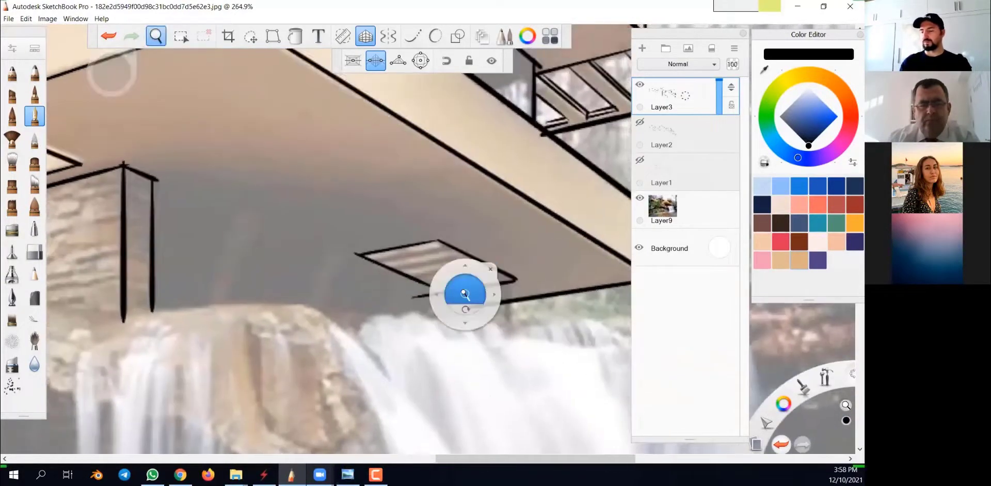
pyautogui.moveTo(465, 294); pyautogui.dragTo(466, 415)
pyautogui.moveTo(434, 330); pyautogui.dragTo(519, 360)
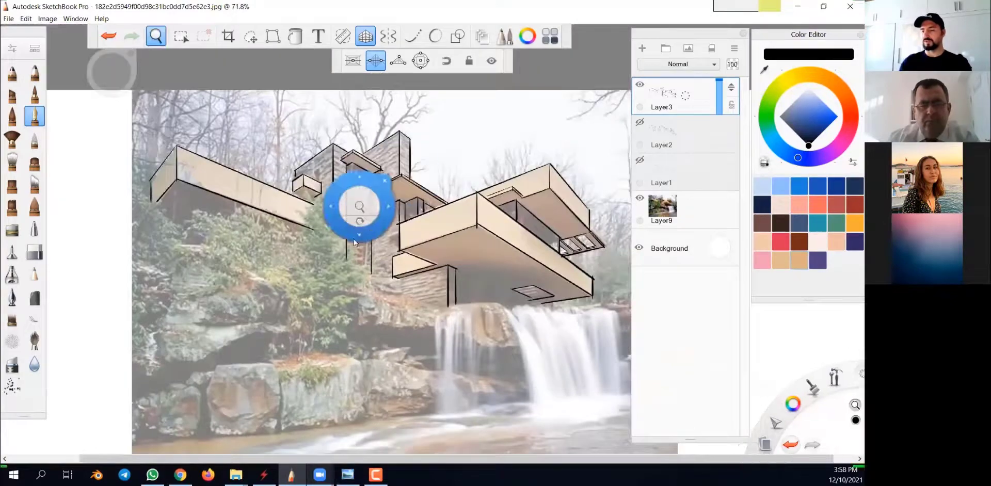
pyautogui.press('space')
pyautogui.moveTo(317, 166)
pyautogui.mouseDown()
pyautogui.moveTo(325, 153)
pyautogui.moveTo(326, 199)
pyautogui.moveTo(306, 181)
pyautogui.moveTo(306, 190)
pyautogui.moveTo(306, 168)
pyautogui.mouseUp()
pyautogui.moveTo(306, 166); pyautogui.dragTo(313, 171)
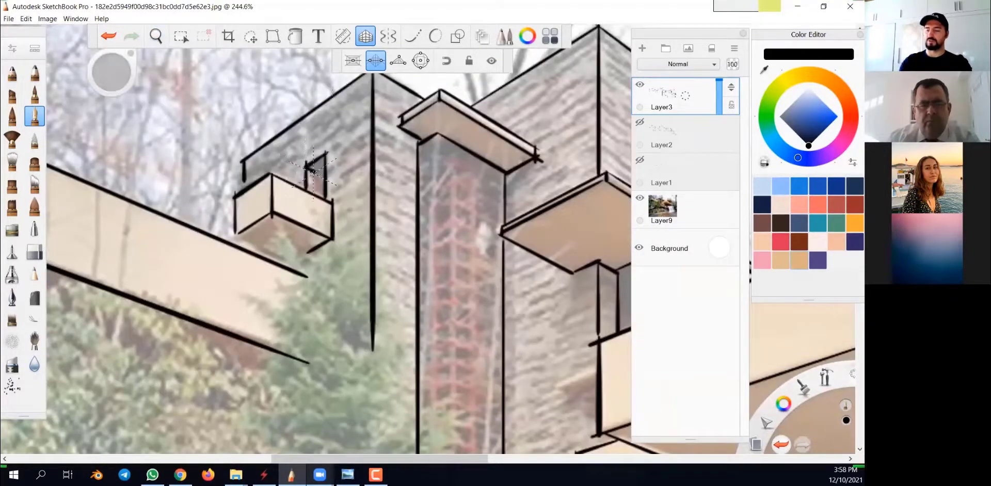
# Hide the house photo layer to review the line drawing alone.
pyautogui.press('space')
pyautogui.moveTo(411, 221); pyautogui.dragTo(524, 389)
pyautogui.click(639, 198)
pyautogui.press('space')
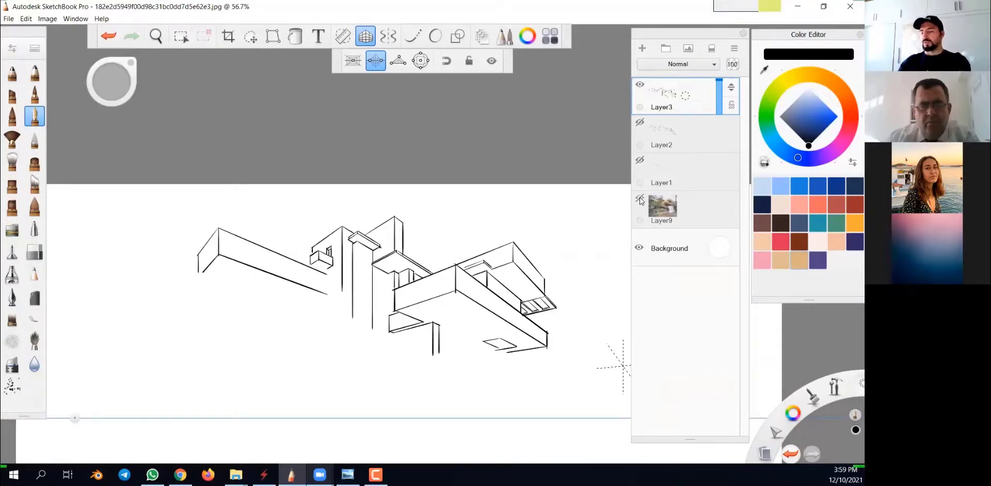
# Add a new layer for freehand tracing, with the perspective guide turned off and the house photo visible again.
pyautogui.click(643, 48)
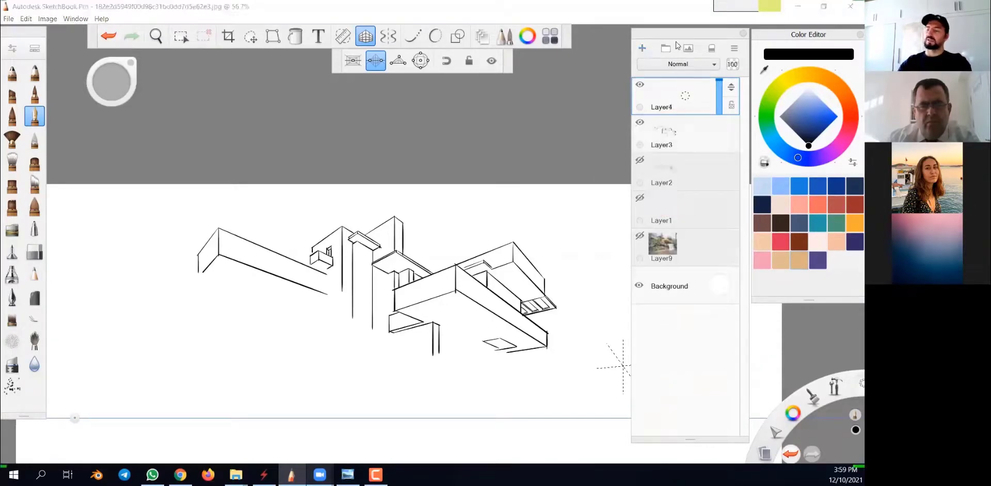
pyautogui.click(365, 36)
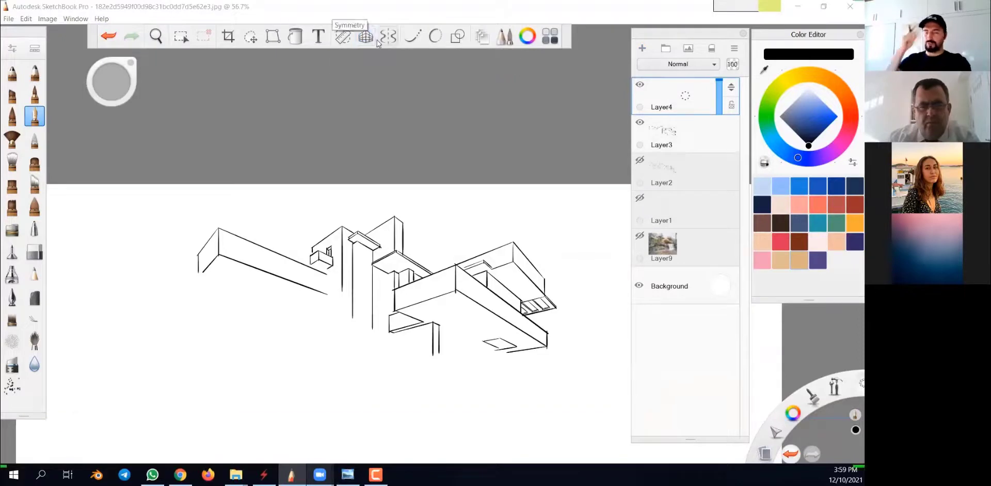
pyautogui.click(639, 235)
# Trace the jagged outline of the conifer below the small box balcony and down across the tower's edge.
pyautogui.press('space')
pyautogui.moveTo(581, 400); pyautogui.dragTo(570, 338)
pyautogui.moveTo(506, 339); pyautogui.dragTo(611, 330)
pyautogui.moveTo(438, 291); pyautogui.dragTo(419, 309)
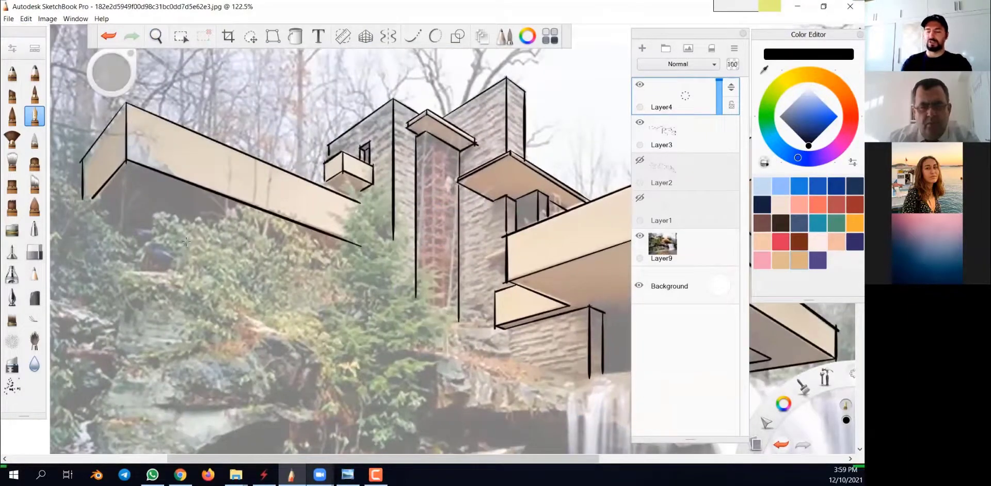
pyautogui.click(36, 112)
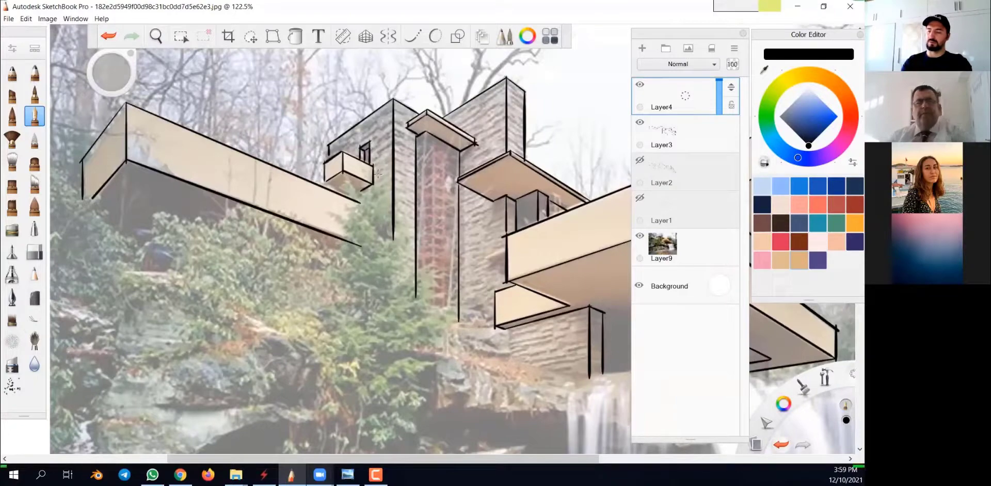
pyautogui.moveTo(376, 181)
pyautogui.mouseDown()
pyautogui.moveTo(363, 192)
pyautogui.moveTo(348, 184)
pyautogui.mouseUp()
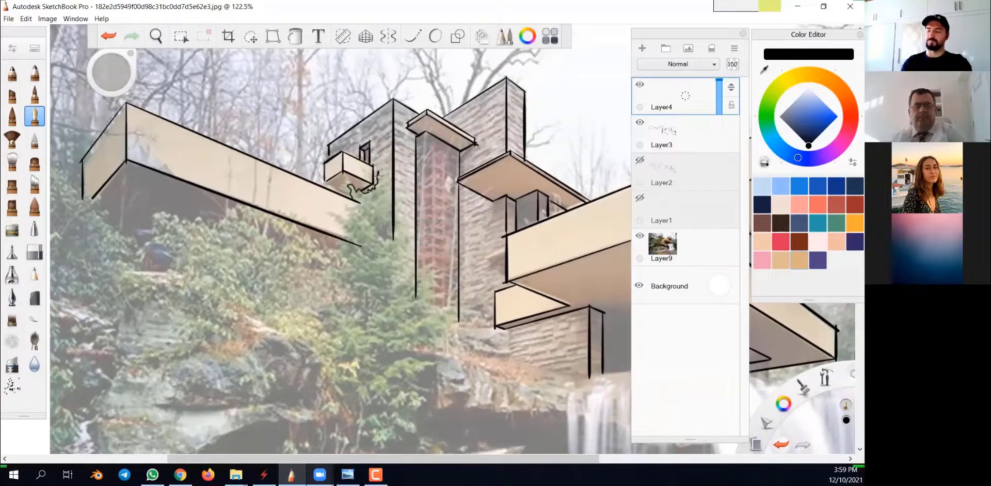
pyautogui.press('space')
pyautogui.moveTo(421, 223)
pyautogui.mouseDown()
pyautogui.moveTo(373, 171)
pyautogui.moveTo(391, 197)
pyautogui.moveTo(396, 268)
pyautogui.mouseUp()
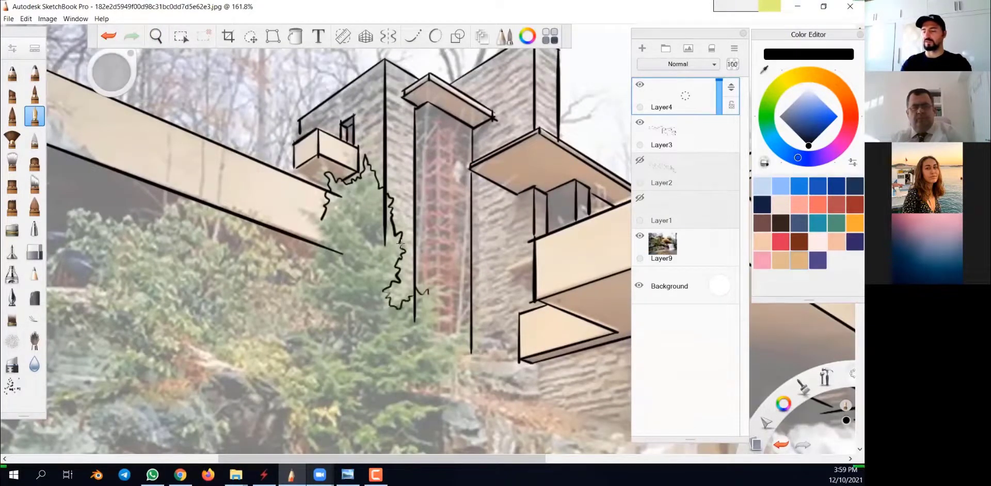
# Extend the jagged foliage outline across the tower's base and add a short ragged foliage line beside it.
pyautogui.moveTo(445, 304); pyautogui.dragTo(460, 333)
pyautogui.press('space')
pyautogui.moveTo(492, 363); pyautogui.dragTo(467, 270)
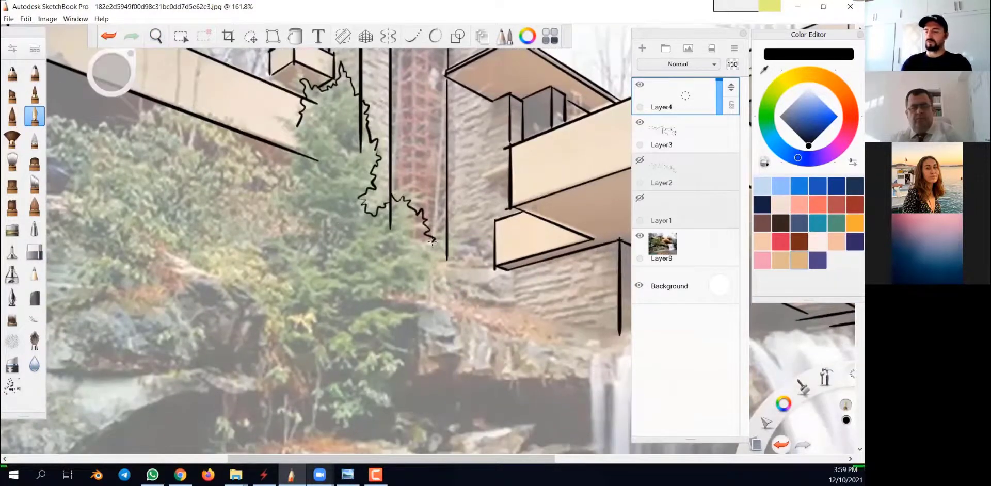
pyautogui.moveTo(458, 257); pyautogui.dragTo(428, 273)
pyautogui.press('space')
pyautogui.moveTo(356, 263); pyautogui.dragTo(419, 270)
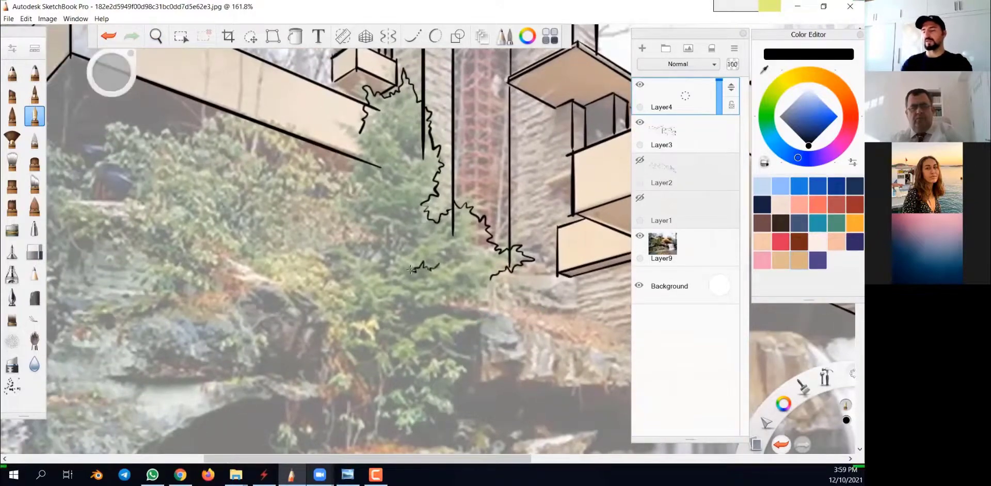
# Trace the foliage edge from the conifer along the lower edge of the long left terrace.
pyautogui.press('space')
pyautogui.moveTo(428, 241); pyautogui.dragTo(525, 273)
pyautogui.moveTo(453, 165); pyautogui.dragTo(452, 182)
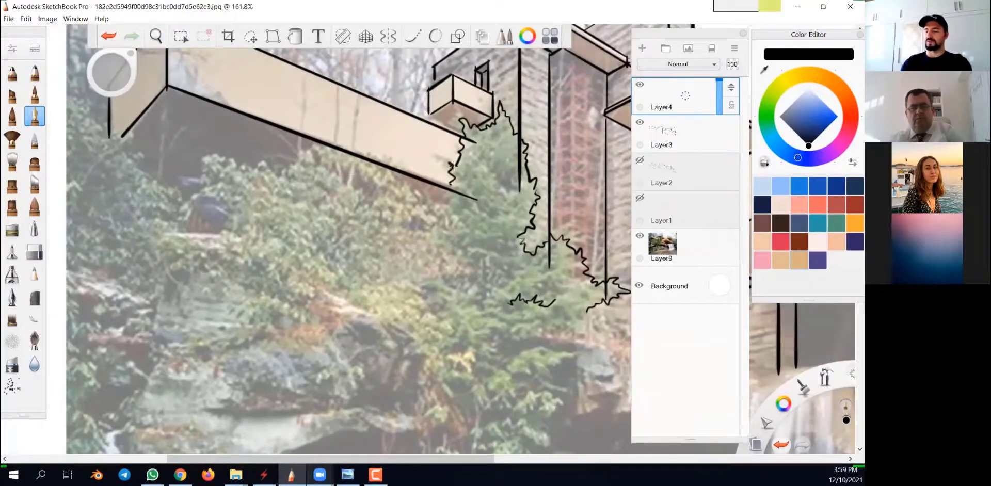
pyautogui.moveTo(420, 232); pyautogui.dragTo(474, 312)
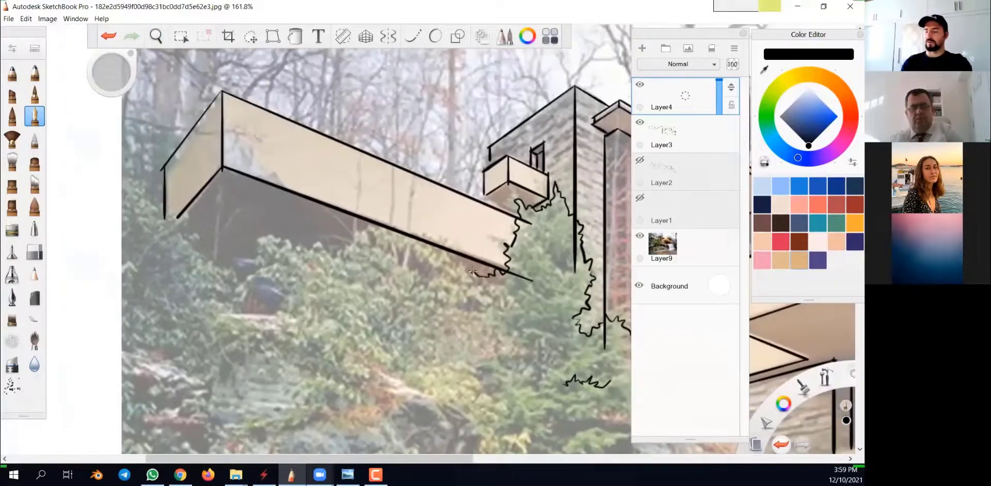
pyautogui.moveTo(453, 247); pyautogui.dragTo(438, 230)
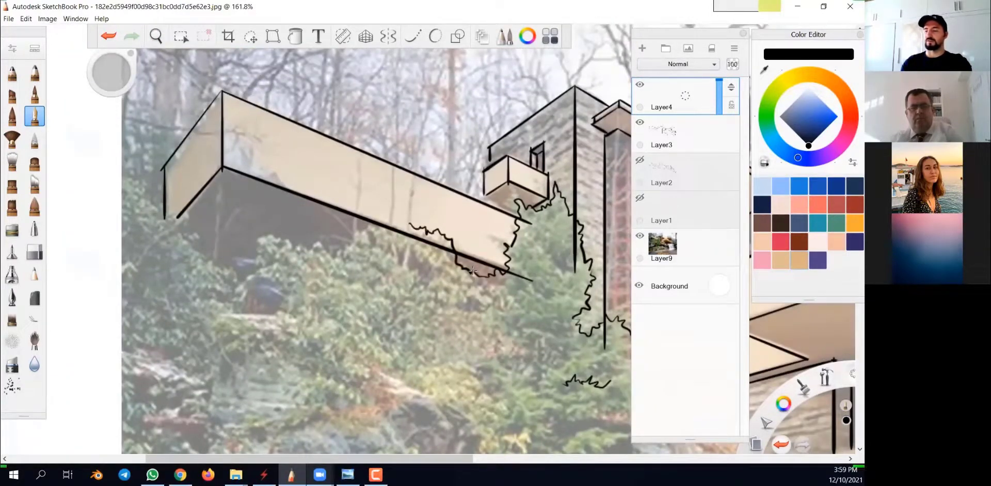
pyautogui.moveTo(392, 225); pyautogui.dragTo(349, 241)
# Trace the bushes beneath the left terrace's underside and continue the foliage line past its outer corner.
pyautogui.moveTo(349, 242); pyautogui.dragTo(418, 282)
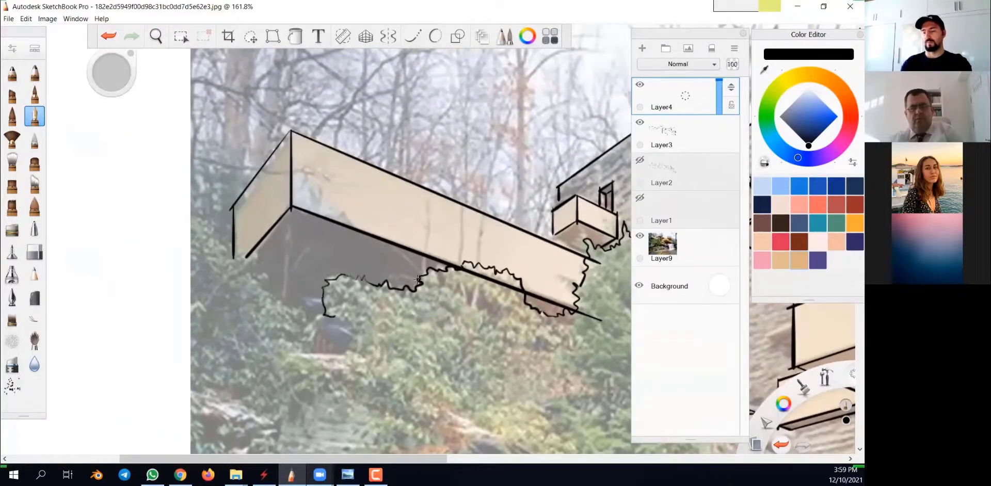
pyautogui.moveTo(460, 421); pyautogui.dragTo(468, 421)
pyautogui.moveTo(345, 329); pyautogui.dragTo(323, 320)
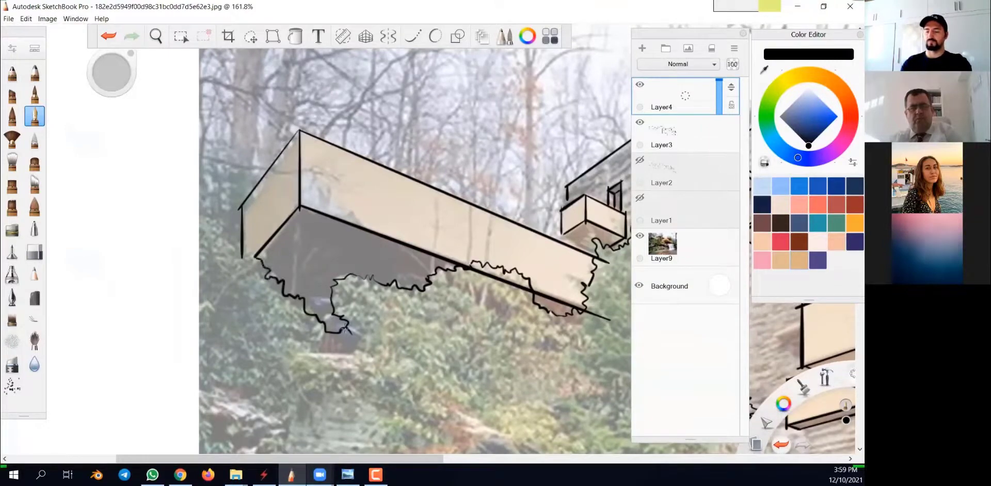
pyautogui.moveTo(241, 254); pyautogui.dragTo(187, 228)
pyautogui.press('space')
pyautogui.moveTo(308, 210); pyautogui.dragTo(508, 388)
pyautogui.moveTo(402, 314)
pyautogui.mouseDown()
pyautogui.moveTo(501, 402)
pyautogui.moveTo(540, 370)
pyautogui.moveTo(458, 356)
pyautogui.moveTo(418, 304)
pyautogui.moveTo(459, 338)
pyautogui.mouseUp()
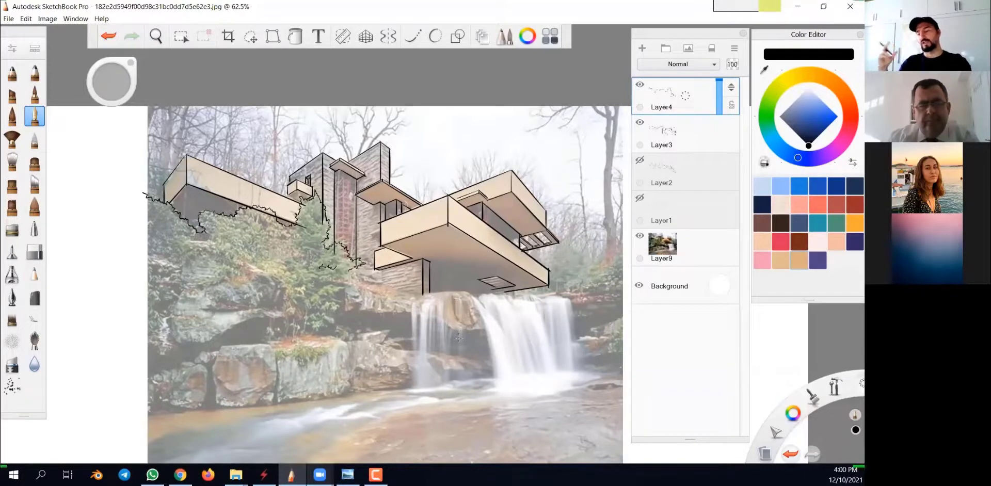
# Hide the house photo layer so only the building and foliage lines remain on the canvas.
pyautogui.press('space')
pyautogui.moveTo(425, 259); pyautogui.dragTo(480, 380)
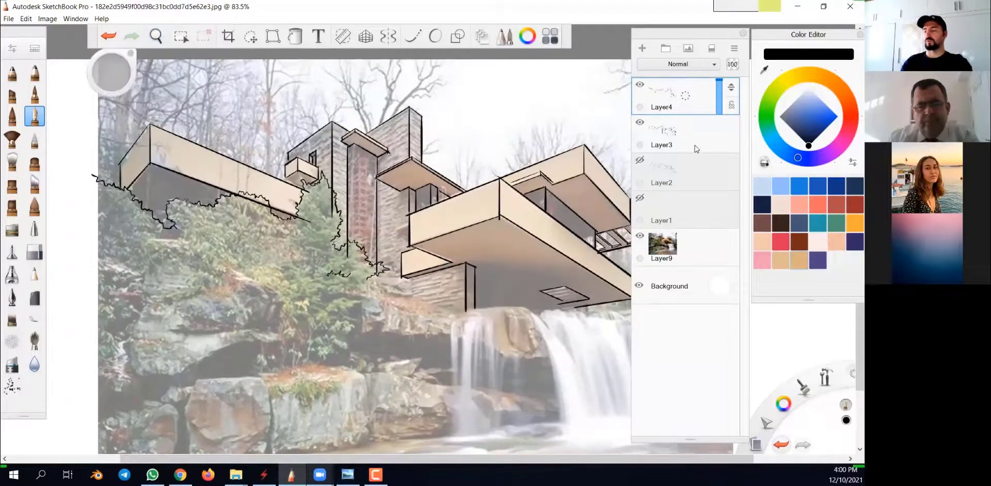
pyautogui.click(639, 235)
pyautogui.press('space')
pyautogui.moveTo(480, 361)
pyautogui.mouseDown()
pyautogui.moveTo(506, 401)
pyautogui.moveTo(536, 395)
pyautogui.mouseUp()
pyautogui.press('space')
# Draw an additional box volume rising behind the long left terrace, with vertical edges and receding top edges.
pyautogui.moveTo(442, 311); pyautogui.dragTo(459, 289)
pyautogui.moveTo(498, 359)
pyautogui.mouseDown()
pyautogui.moveTo(520, 363)
pyautogui.moveTo(558, 401)
pyautogui.mouseUp()
pyautogui.press('shift')
pyautogui.moveTo(284, 223)
pyautogui.mouseDown()
pyautogui.moveTo(294, 164)
pyautogui.moveTo(332, 194)
pyautogui.moveTo(330, 249)
pyautogui.mouseUp()
pyautogui.moveTo(281, 164)
pyautogui.mouseDown()
pyautogui.moveTo(261, 168)
pyautogui.moveTo(252, 210)
pyautogui.mouseUp()
pyautogui.press('space')
# Draw a large freehand loop around the left half of the house and undo it.
pyautogui.moveTo(525, 405); pyautogui.dragTo(484, 383)
pyautogui.press('space')
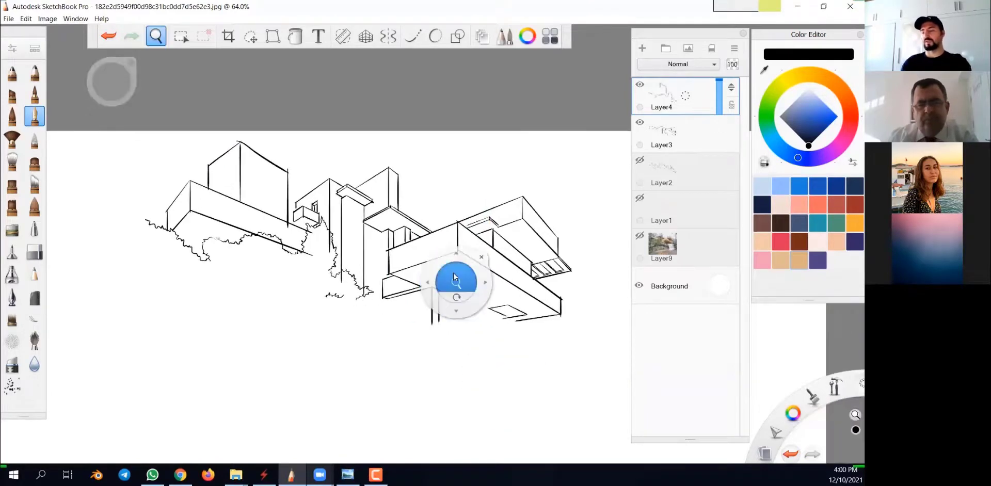
pyautogui.moveTo(456, 284); pyautogui.dragTo(397, 230)
pyautogui.moveTo(405, 154)
pyautogui.mouseDown()
pyautogui.moveTo(157, 232)
pyautogui.moveTo(410, 153)
pyautogui.mouseUp()
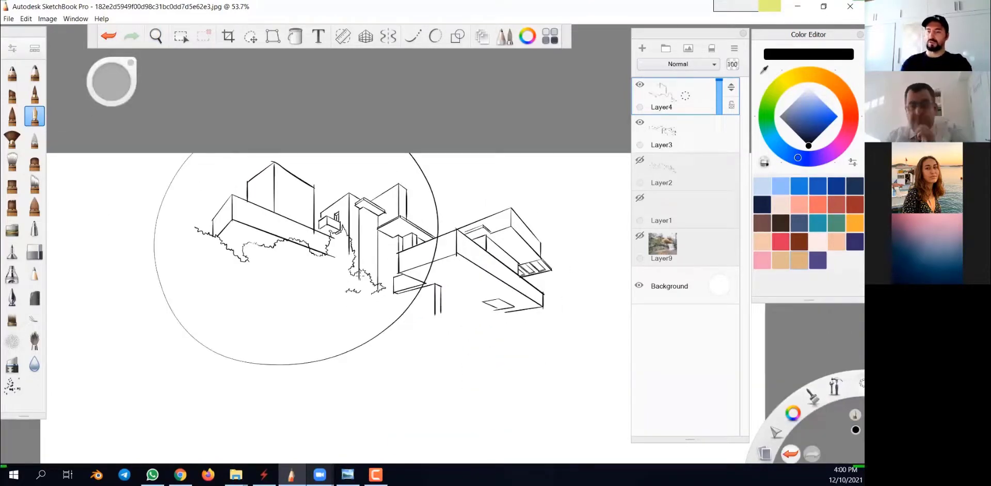
pyautogui.hotkey('ctrl', 'z')
# Try sketching a small tree above the right roof, and undo its strokes.
pyautogui.press('space')
pyautogui.moveTo(572, 344)
pyautogui.mouseDown()
pyautogui.moveTo(546, 365)
pyautogui.moveTo(489, 374)
pyautogui.mouseUp()
pyautogui.moveTo(406, 203)
pyautogui.mouseDown()
pyautogui.moveTo(413, 238)
pyautogui.moveTo(394, 194)
pyautogui.mouseUp()
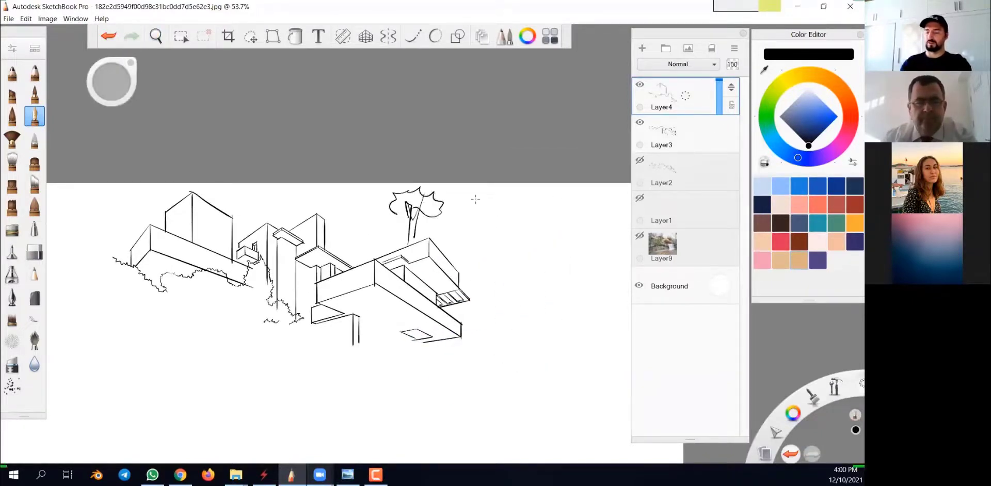
pyautogui.press('space')
pyautogui.moveTo(531, 242); pyautogui.dragTo(491, 296)
pyautogui.hotkey('ctrl', 'z')
pyautogui.hotkey('ctrl', 'z')
pyautogui.hotkey('ctrl', 'z')
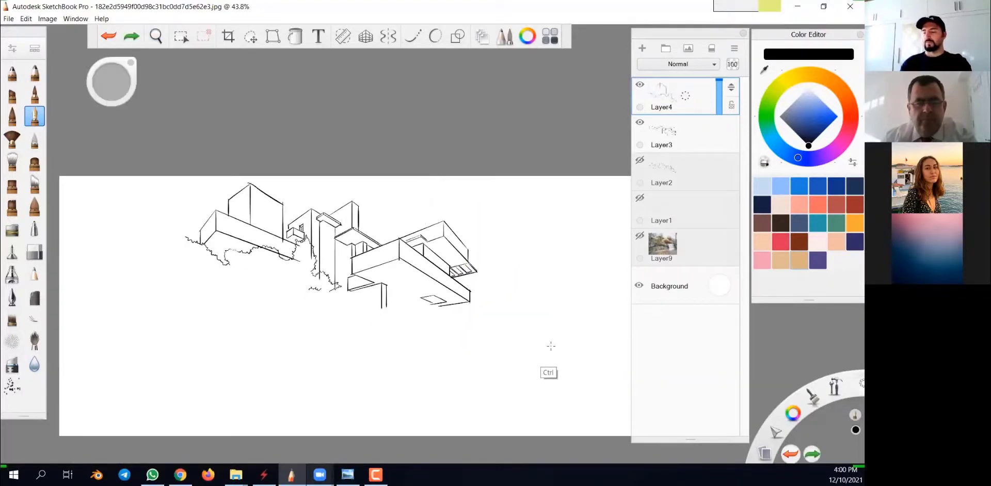
# Try a few freehand strokes in the empty space above the house and undo them.
pyautogui.press('space')
pyautogui.moveTo(410, 312); pyautogui.dragTo(510, 387)
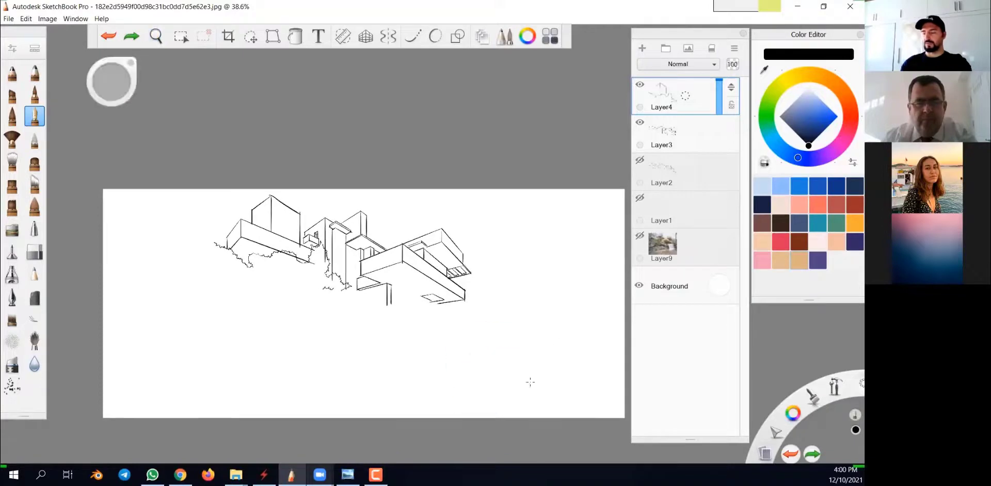
pyautogui.press('space')
pyautogui.moveTo(420, 294); pyautogui.dragTo(509, 455)
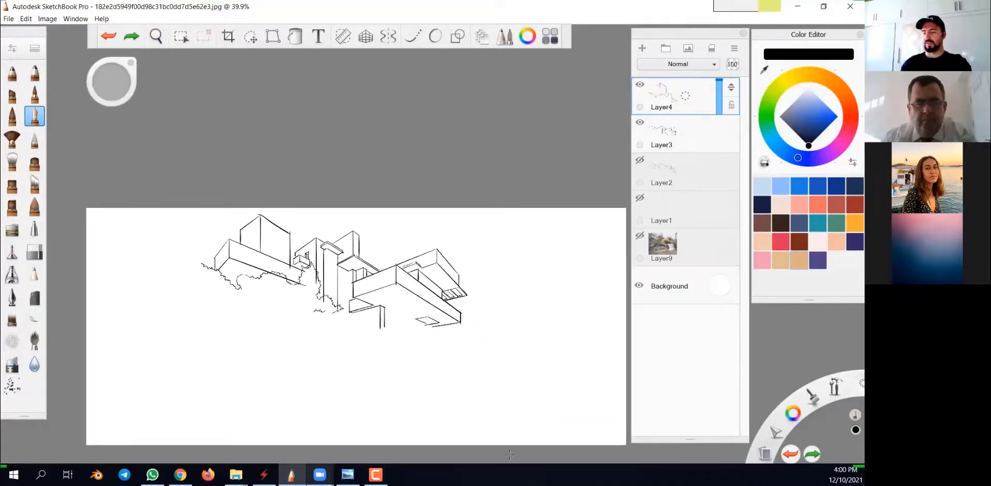
pyautogui.press('space')
pyautogui.moveTo(391, 288); pyautogui.dragTo(379, 237)
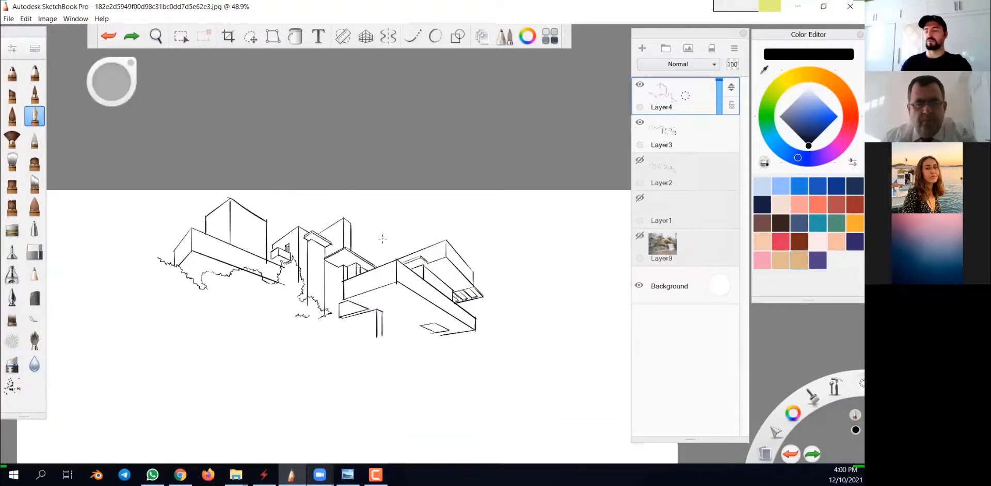
pyautogui.moveTo(384, 203); pyautogui.dragTo(392, 212)
pyautogui.moveTo(286, 199)
pyautogui.mouseDown()
pyautogui.moveTo(456, 203)
pyautogui.moveTo(272, 202)
pyautogui.mouseUp()
pyautogui.hotkey('ctrl', 'z')
pyautogui.hotkey('ctrl', 'z')
pyautogui.hotkey('ctrl', 'z')
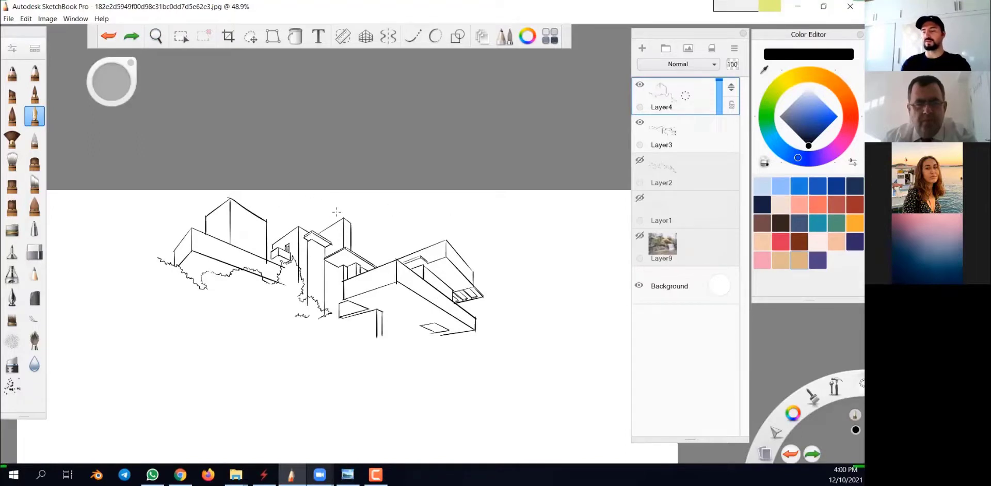
# Set the canvas height to 2000 pixels, anchored at the bottom centre so that the extra space is added above the house.
pyautogui.click(48, 19)
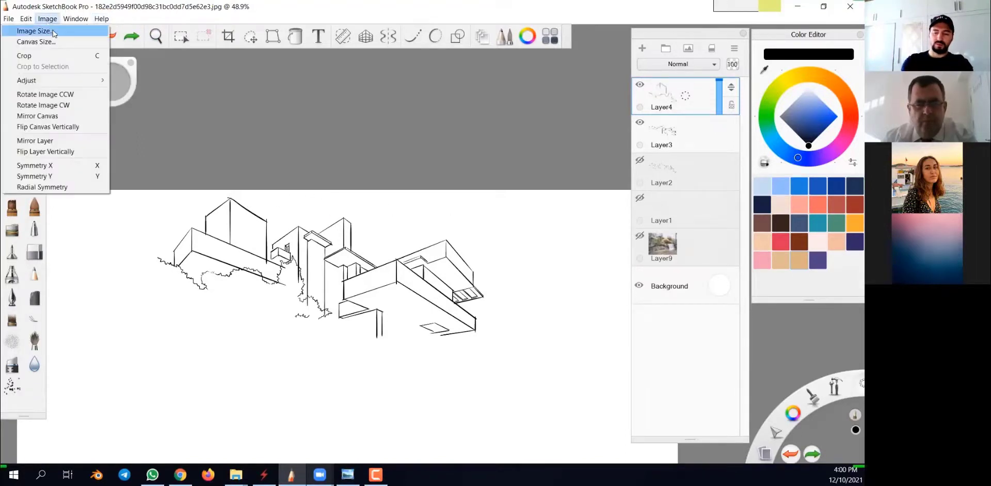
pyautogui.click(55, 40)
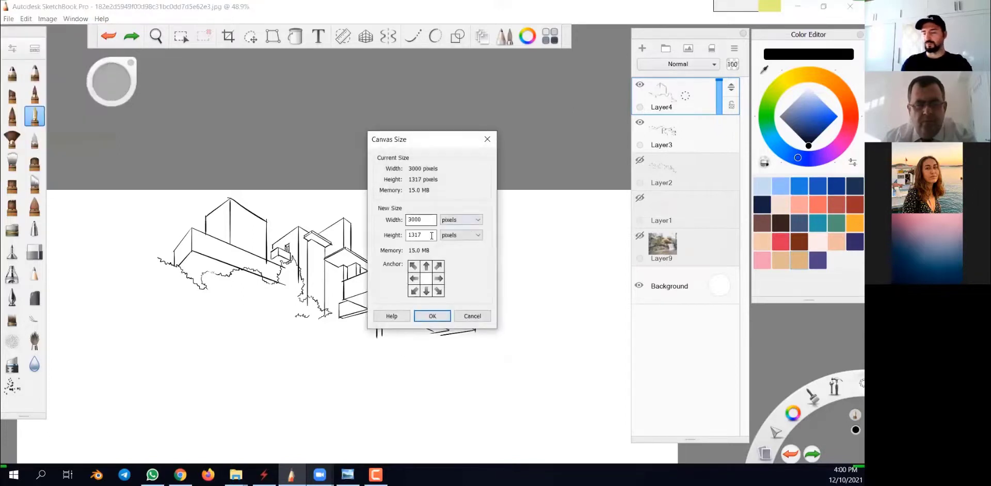
pyautogui.moveTo(430, 235); pyautogui.dragTo(380, 246)
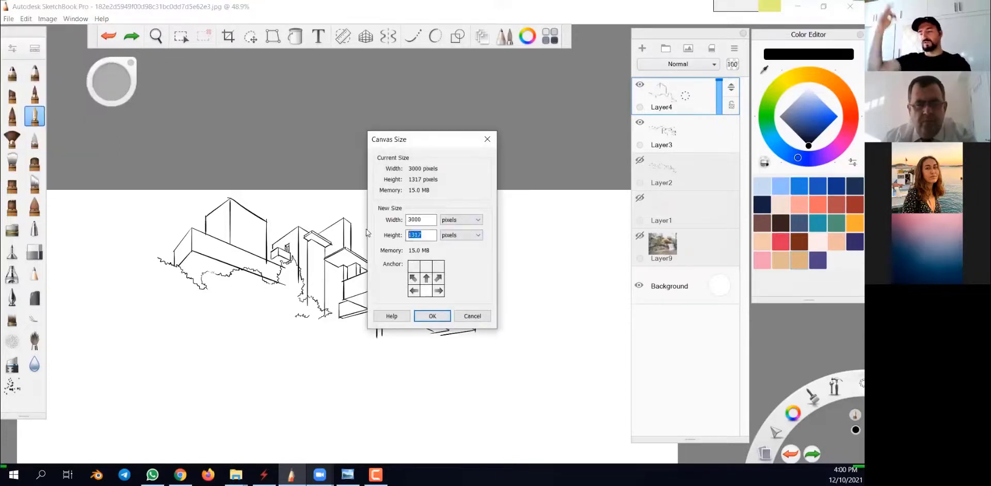
pyautogui.write('000')
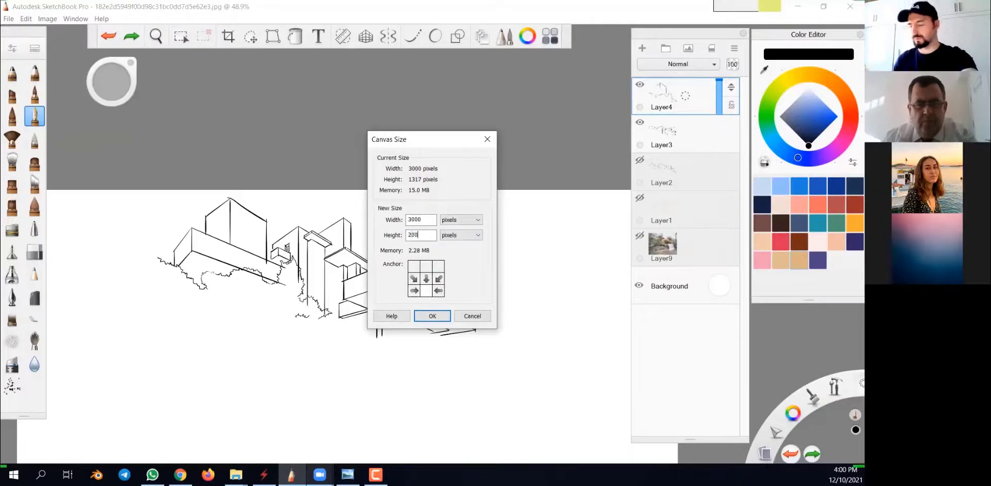
pyautogui.click(433, 316)
pyautogui.press('space')
pyautogui.moveTo(443, 248)
pyautogui.mouseDown()
pyautogui.moveTo(489, 371)
pyautogui.moveTo(470, 351)
pyautogui.moveTo(448, 282)
pyautogui.mouseUp()
# Draw a black rectangular frame around the house on Layer4, leaving generous margins on all sides.
pyautogui.click(12, 251)
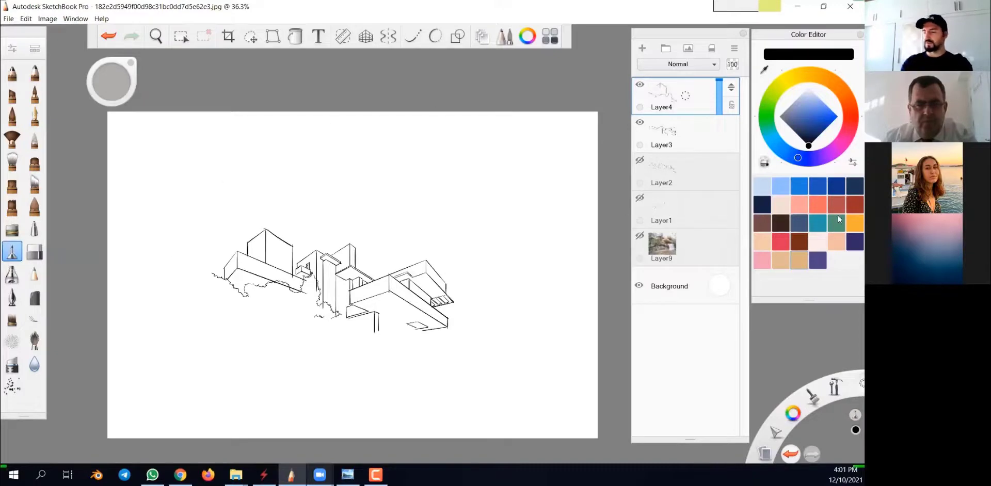
pyautogui.click(457, 36)
pyautogui.click(410, 61)
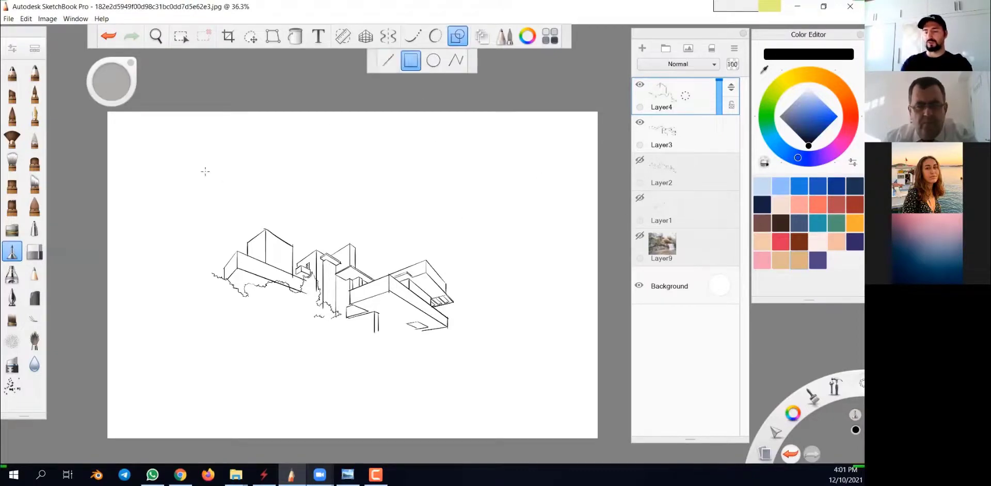
pyautogui.moveTo(193, 161)
pyautogui.mouseDown()
pyautogui.moveTo(431, 265)
pyautogui.moveTo(485, 386)
pyautogui.mouseUp()
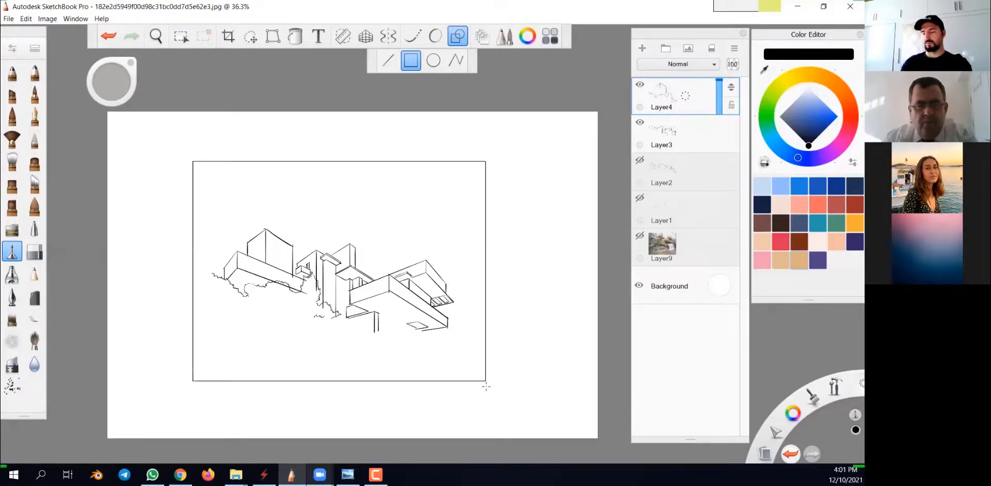
# Show the reference photo and hide Layer4 to compare the traced house with the photo's surroundings.
pyautogui.click(639, 236)
pyautogui.press('space')
pyautogui.moveTo(511, 375); pyautogui.dragTo(503, 299)
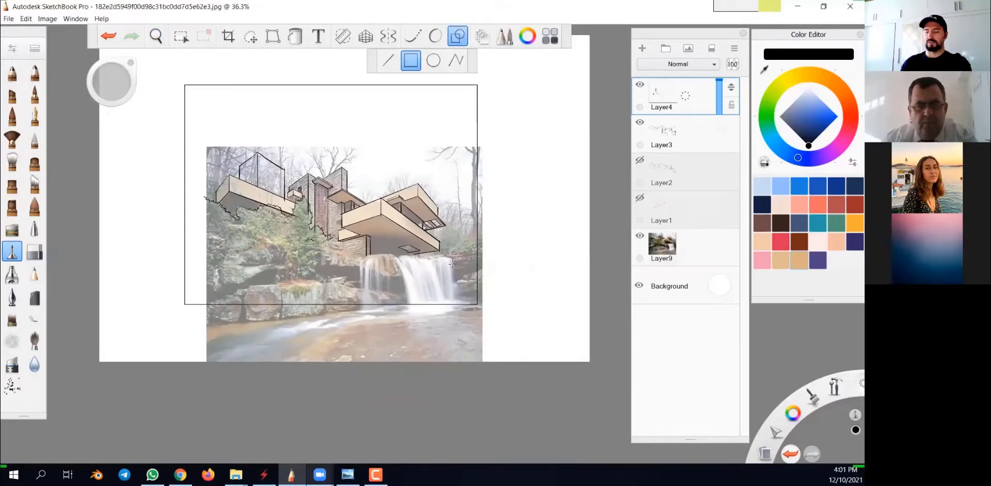
pyautogui.click(640, 84)
pyautogui.scroll(3, 433, 315)
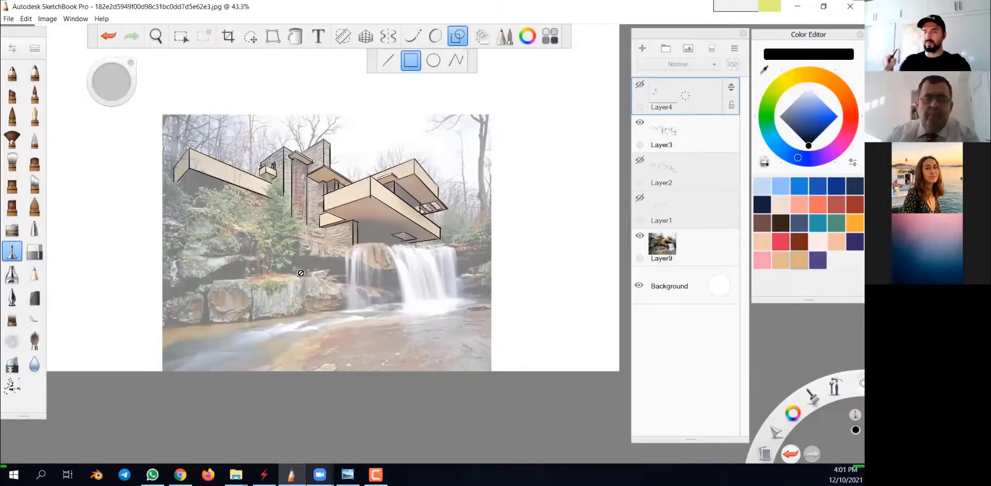
# Return to the line drawing with Layer4 shown and erase the extra box volume behind the long left terrace.
pyautogui.click(639, 236)
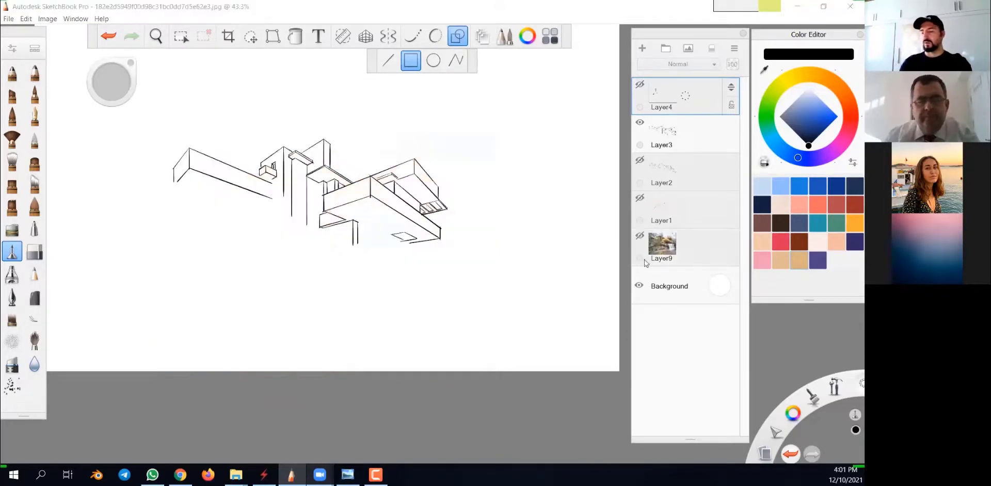
pyautogui.click(640, 85)
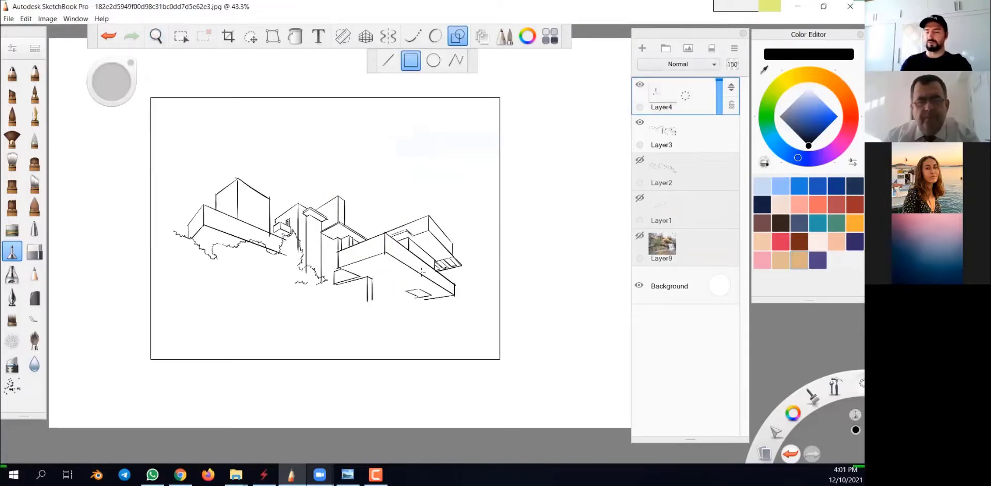
pyautogui.click(35, 253)
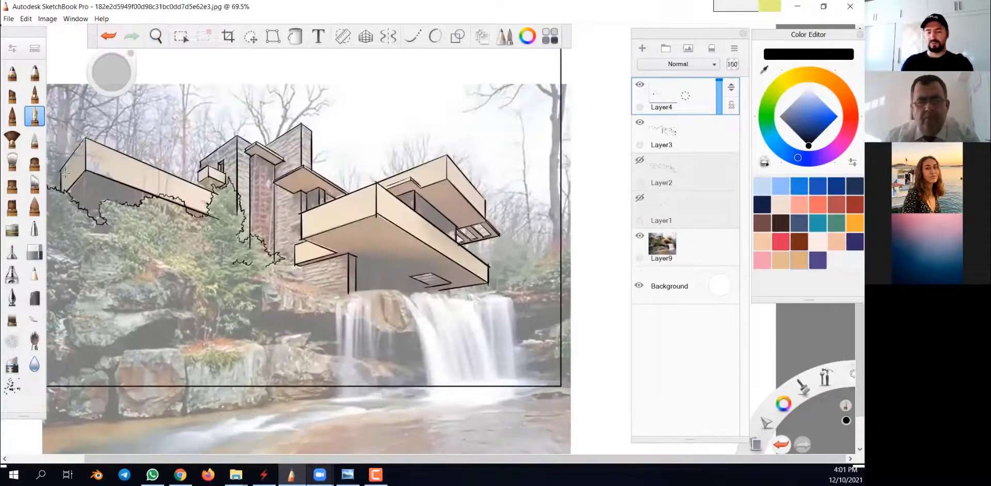
# Trace the rock edge at the head of the waterfall and the shrub outline beside the right terrace, extending past the frame.
pyautogui.scroll(5, 456, 312)
pyautogui.moveTo(409, 270)
pyautogui.mouseDown()
pyautogui.moveTo(519, 274)
pyautogui.moveTo(359, 278)
pyautogui.mouseUp()
pyautogui.moveTo(346, 272); pyautogui.dragTo(403, 270)
pyautogui.moveTo(401, 271); pyautogui.dragTo(630, 271)
pyautogui.moveTo(474, 274); pyautogui.dragTo(624, 258)
pyautogui.moveTo(517, 328); pyautogui.dragTo(335, 355)
pyautogui.moveTo(306, 257); pyautogui.dragTo(334, 229)
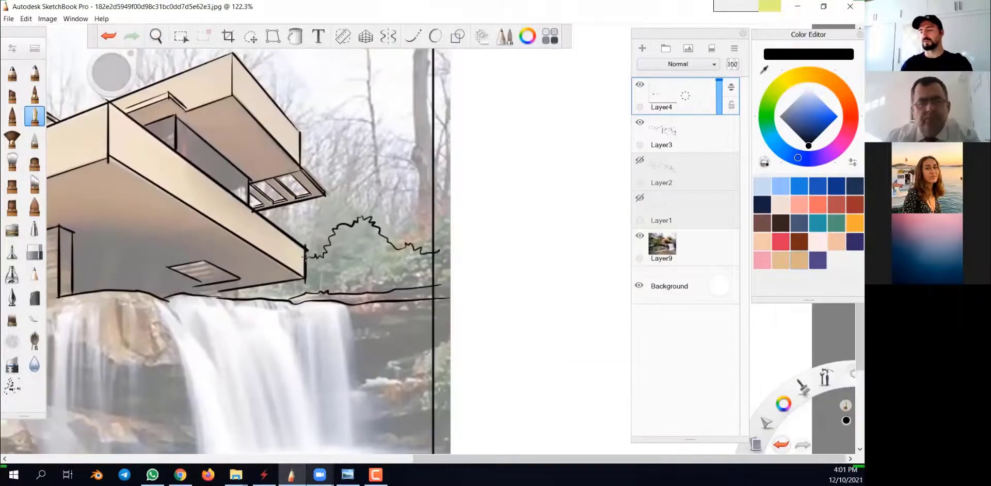
pyautogui.scroll(-3, 491, 134)
pyautogui.moveTo(453, 352); pyautogui.dragTo(574, 325)
# Try sketching tree trunks and branches to the right of the house, and undo the strokes.
pyautogui.moveTo(403, 127); pyautogui.dragTo(418, 334)
pyautogui.moveTo(384, 113); pyautogui.dragTo(405, 186)
pyautogui.moveTo(431, 96); pyautogui.dragTo(405, 173)
pyautogui.moveTo(437, 323); pyautogui.dragTo(486, 345)
pyautogui.hotkey('ctrl', 'z')
pyautogui.hotkey('ctrl', 'z')
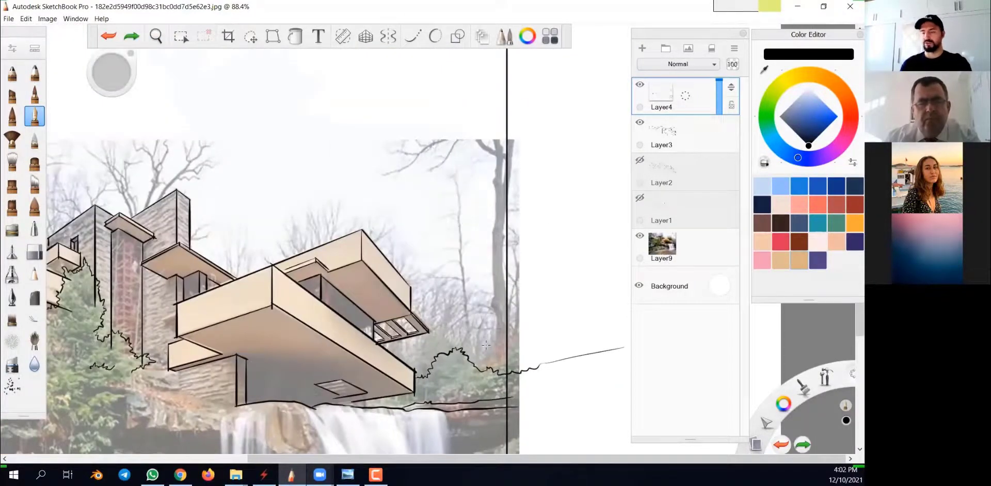
pyautogui.hotkey('ctrl', 'z')
# Hide the reference photo and draw a tall freehand tree group with a leafy crown and several trunks behind the right terrace.
pyautogui.moveTo(515, 371); pyautogui.dragTo(416, 341)
pyautogui.moveTo(476, 399)
pyautogui.mouseDown()
pyautogui.moveTo(495, 276)
pyautogui.moveTo(475, 398)
pyautogui.mouseUp()
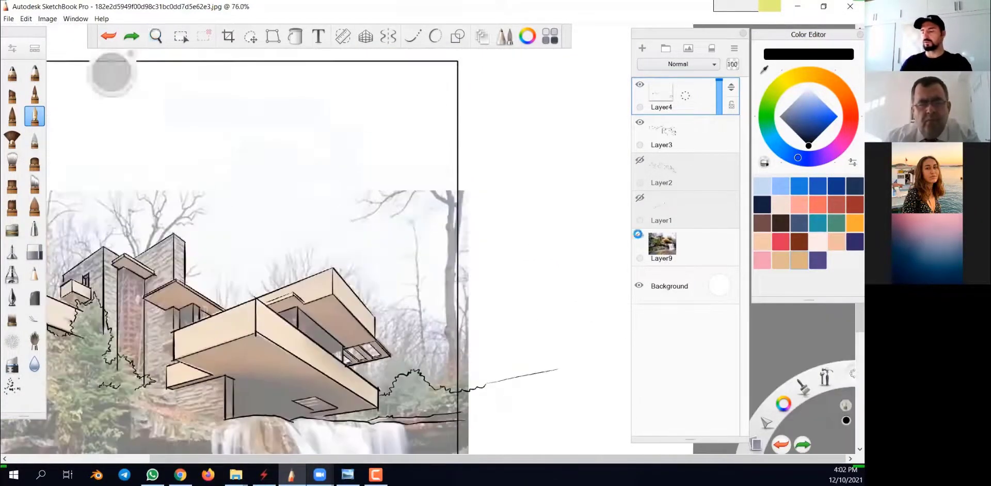
pyautogui.click(640, 236)
pyautogui.moveTo(557, 330); pyautogui.dragTo(597, 380)
pyautogui.moveTo(109, 316); pyautogui.dragTo(81, 312)
pyautogui.moveTo(454, 226); pyautogui.dragTo(383, 198)
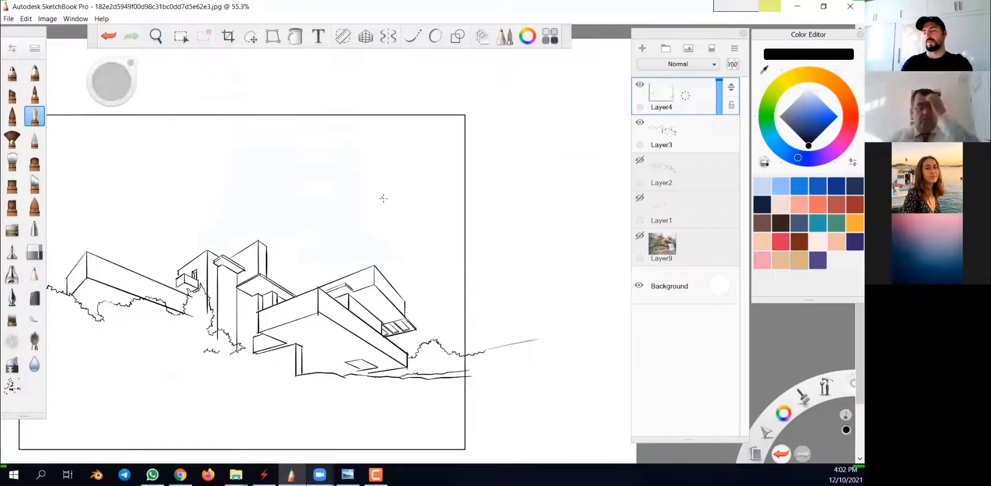
pyautogui.moveTo(427, 225); pyautogui.dragTo(461, 234)
pyautogui.moveTo(396, 227)
pyautogui.mouseDown()
pyautogui.moveTo(402, 294)
pyautogui.moveTo(404, 243)
pyautogui.mouseUp()
pyautogui.moveTo(425, 227); pyautogui.dragTo(437, 339)
pyautogui.moveTo(445, 229)
pyautogui.mouseDown()
pyautogui.moveTo(436, 276)
pyautogui.moveTo(459, 355)
pyautogui.mouseUp()
pyautogui.moveTo(415, 222); pyautogui.dragTo(408, 278)
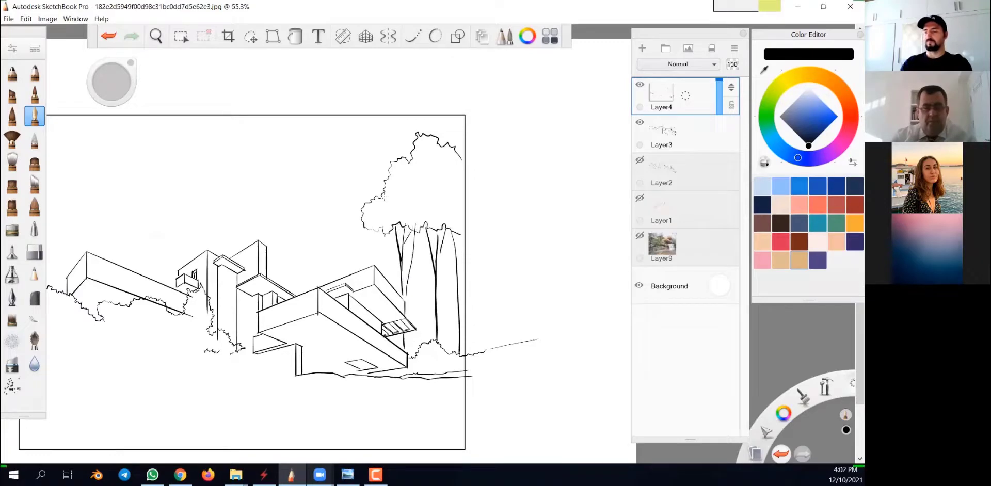
# Shade the lower part of the right tree crown with short vertical hatching and add small foliage marks inside it.
pyautogui.moveTo(368, 202); pyautogui.dragTo(366, 226)
pyautogui.moveTo(372, 200); pyautogui.dragTo(371, 228)
pyautogui.moveTo(380, 199); pyautogui.dragTo(379, 228)
pyautogui.moveTo(387, 205); pyautogui.dragTo(386, 230)
pyautogui.moveTo(395, 208)
pyautogui.mouseDown()
pyautogui.moveTo(394, 222)
pyautogui.moveTo(416, 227)
pyautogui.mouseUp()
pyautogui.moveTo(427, 198); pyautogui.dragTo(427, 223)
pyautogui.moveTo(435, 204); pyautogui.dragTo(434, 227)
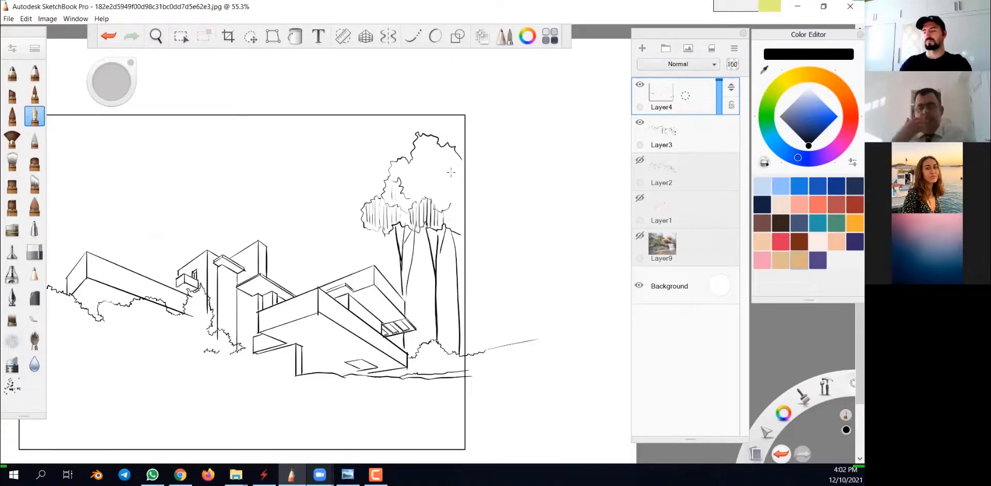
pyautogui.moveTo(378, 183); pyautogui.dragTo(465, 176)
# Draw a few small birds in the sky above the house.
pyautogui.moveTo(262, 163); pyautogui.dragTo(271, 163)
pyautogui.moveTo(275, 165); pyautogui.dragTo(284, 161)
pyautogui.moveTo(500, 425)
pyautogui.mouseDown()
pyautogui.moveTo(535, 417)
pyautogui.moveTo(495, 416)
pyautogui.mouseUp()
# Try a tall vertical trunk stroke in the left part of the sky, and undo it.
pyautogui.moveTo(207, 141); pyautogui.dragTo(207, 254)
pyautogui.hotkey('ctrl', 'z')
pyautogui.hotkey('ctrl', 'z')
pyautogui.hotkey('ctrl', 'z')
# Draw a group of trees behind the left terrace, with an irregular leafy crown and long vertical trunks.
pyautogui.moveTo(162, 158); pyautogui.dragTo(173, 147)
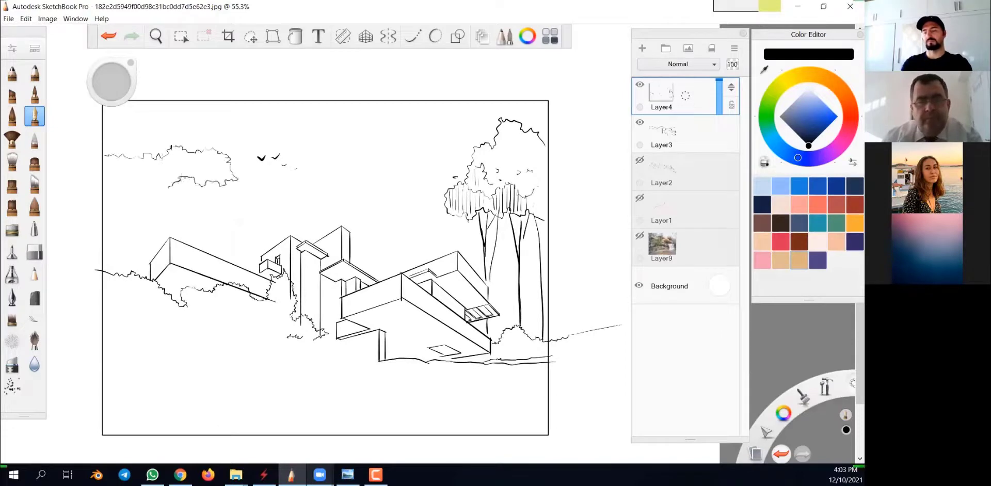
pyautogui.moveTo(201, 182); pyautogui.dragTo(208, 209)
pyautogui.moveTo(216, 177); pyautogui.dragTo(207, 252)
pyautogui.moveTo(182, 213)
pyautogui.mouseDown()
pyautogui.moveTo(181, 176)
pyautogui.moveTo(132, 274)
pyautogui.mouseUp()
pyautogui.hotkey('ctrl', 'z')
pyautogui.moveTo(124, 177); pyautogui.dragTo(130, 210)
pyautogui.moveTo(112, 180); pyautogui.dragTo(108, 278)
pyautogui.moveTo(183, 230); pyautogui.dragTo(185, 241)
# Show the reference photo and trace the waterfall's edges, its falling-water lines and the splash at its foot.
pyautogui.moveTo(456, 402); pyautogui.dragTo(482, 375)
pyautogui.click(639, 236)
pyautogui.moveTo(444, 338); pyautogui.dragTo(495, 363)
pyautogui.moveTo(367, 241)
pyautogui.mouseDown()
pyautogui.moveTo(353, 356)
pyautogui.moveTo(362, 298)
pyautogui.mouseUp()
pyautogui.moveTo(450, 244); pyautogui.dragTo(487, 367)
pyautogui.moveTo(596, 424); pyautogui.dragTo(449, 351)
pyautogui.moveTo(269, 165)
pyautogui.mouseDown()
pyautogui.moveTo(336, 293)
pyautogui.moveTo(353, 169)
pyautogui.moveTo(363, 261)
pyautogui.mouseUp()
pyautogui.moveTo(370, 177); pyautogui.dragTo(397, 286)
pyautogui.moveTo(396, 174)
pyautogui.mouseDown()
pyautogui.moveTo(396, 200)
pyautogui.moveTo(432, 235)
pyautogui.mouseUp()
pyautogui.moveTo(426, 206); pyautogui.dragTo(428, 297)
pyautogui.moveTo(500, 225); pyautogui.dragTo(577, 208)
pyautogui.moveTo(500, 274); pyautogui.dragTo(478, 273)
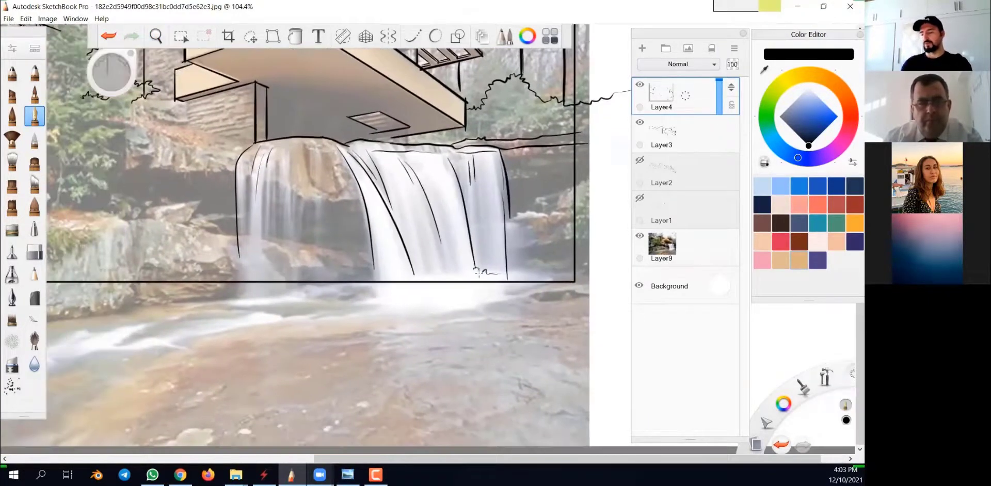
pyautogui.moveTo(438, 343); pyautogui.dragTo(502, 343)
pyautogui.moveTo(354, 161); pyautogui.dragTo(357, 262)
# Trace the layered rock ledges to the right of the waterfall, running past the frame's right edge.
pyautogui.moveTo(481, 374); pyautogui.dragTo(313, 386)
pyautogui.moveTo(402, 231); pyautogui.dragTo(497, 221)
pyautogui.moveTo(402, 258); pyautogui.dragTo(504, 251)
pyautogui.moveTo(423, 221); pyautogui.dragTo(503, 187)
pyautogui.moveTo(405, 191); pyautogui.dragTo(478, 173)
pyautogui.moveTo(455, 412); pyautogui.dragTo(560, 402)
pyautogui.scroll(-5, 559, 403)
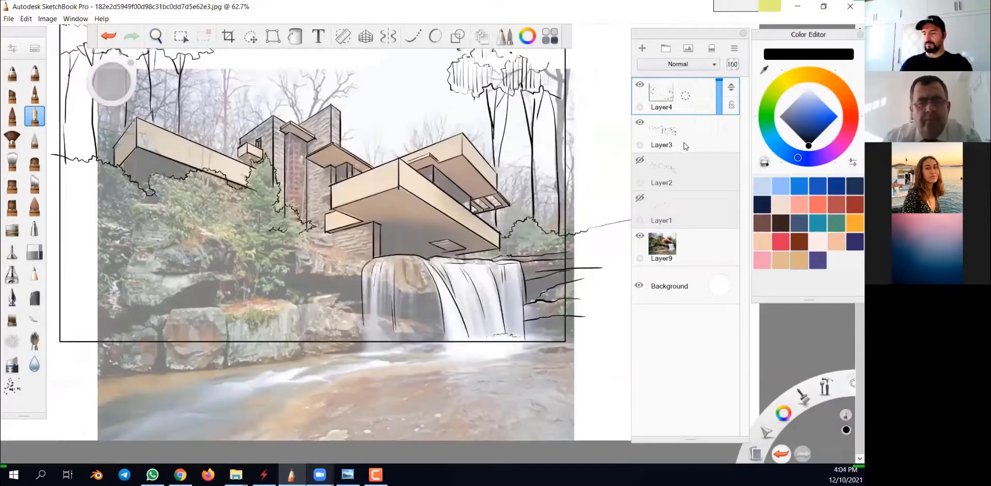
# Erase the frame's bottom edge and draw a new straight one lower, across the river in the photo.
pyautogui.moveTo(492, 418); pyautogui.dragTo(518, 396)
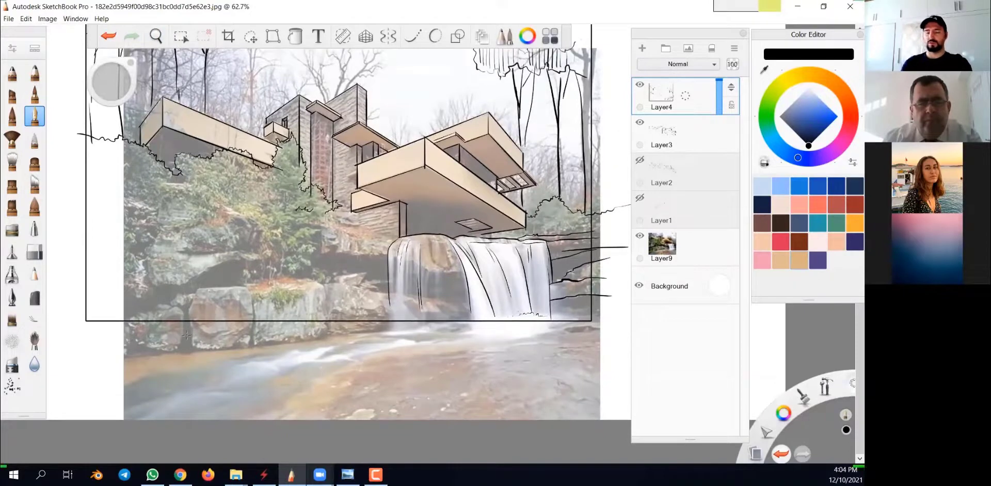
pyautogui.click(33, 250)
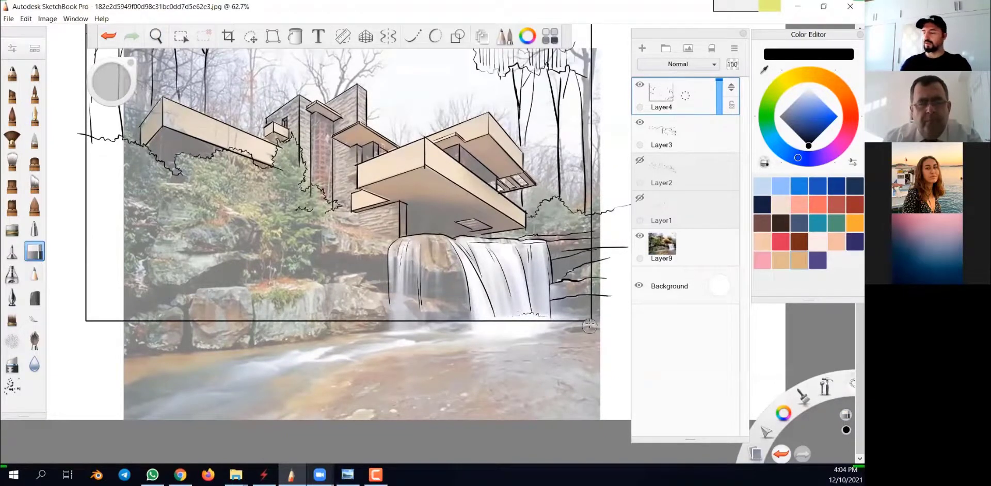
pyautogui.hotkey('ctrl', 'z')
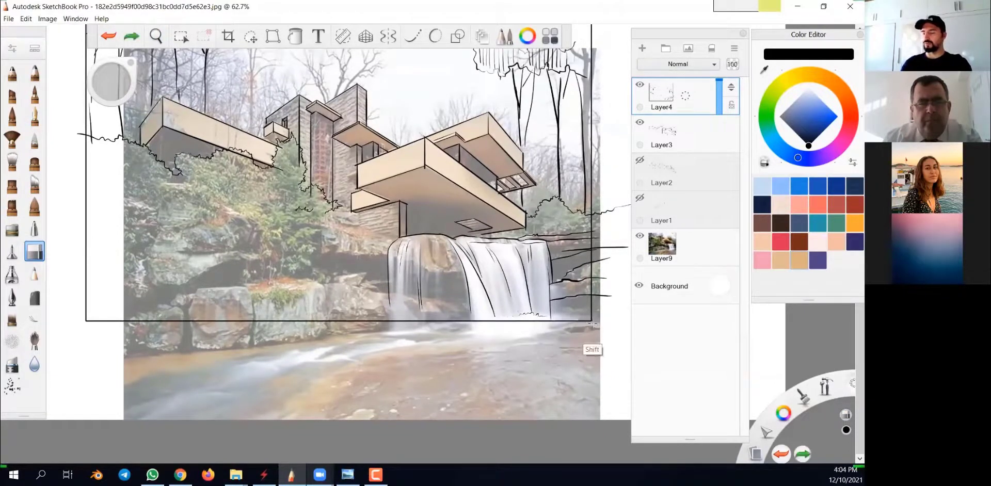
pyautogui.moveTo(592, 323); pyautogui.dragTo(60, 360)
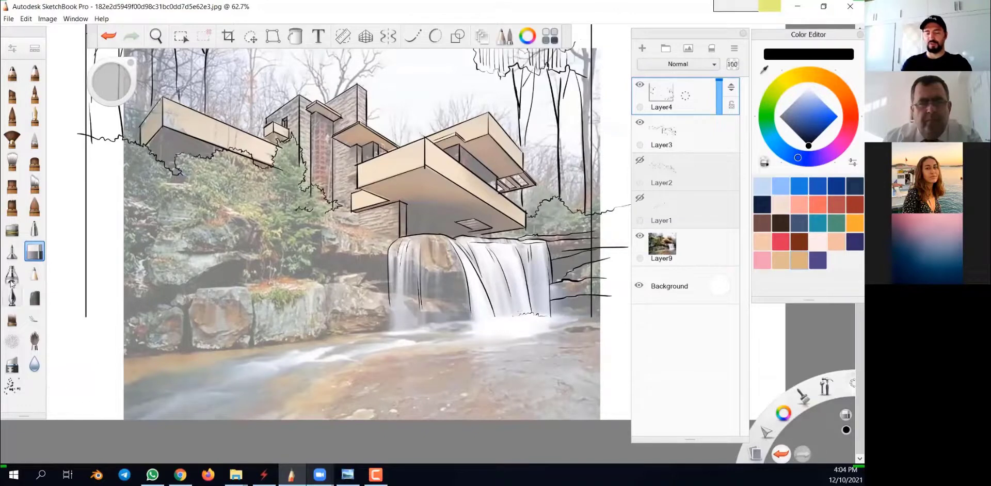
pyautogui.click(13, 257)
pyautogui.moveTo(598, 363); pyautogui.dragTo(81, 364)
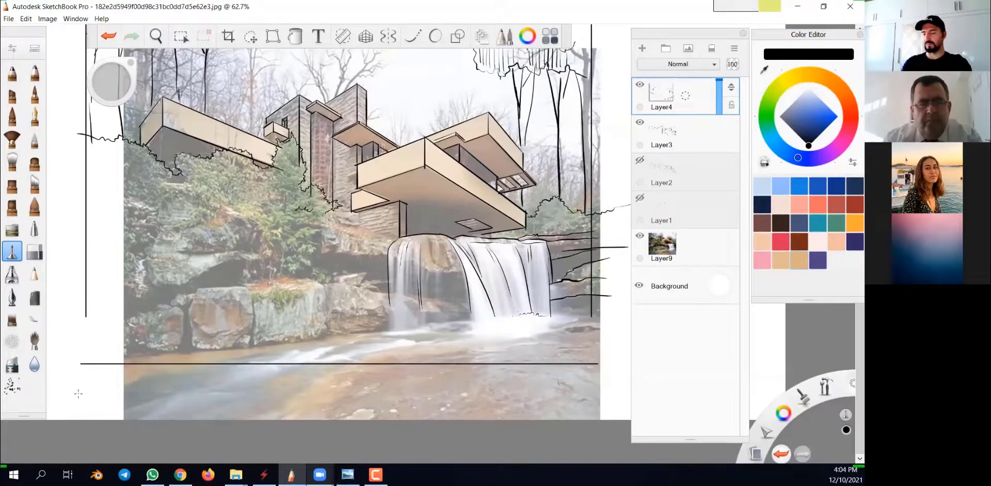
# Trace the rock ledges and foliage edges left of the waterfall, below the house's stone pillars.
pyautogui.click(35, 117)
pyautogui.moveTo(417, 302)
pyautogui.mouseDown()
pyautogui.moveTo(524, 350)
pyautogui.moveTo(554, 330)
pyautogui.mouseUp()
pyautogui.moveTo(420, 243)
pyautogui.mouseDown()
pyautogui.moveTo(476, 256)
pyautogui.moveTo(463, 241)
pyautogui.mouseUp()
pyautogui.moveTo(508, 358)
pyautogui.mouseDown()
pyautogui.moveTo(451, 347)
pyautogui.moveTo(482, 328)
pyautogui.mouseUp()
pyautogui.moveTo(309, 217); pyautogui.dragTo(430, 252)
pyautogui.moveTo(407, 265); pyautogui.dragTo(429, 268)
pyautogui.moveTo(322, 257); pyautogui.dragTo(408, 266)
pyautogui.moveTo(366, 243); pyautogui.dragTo(370, 268)
pyautogui.moveTo(361, 310); pyautogui.dragTo(480, 282)
pyautogui.moveTo(499, 297); pyautogui.dragTo(545, 288)
pyautogui.moveTo(447, 285); pyautogui.dragTo(508, 276)
# Outline the large foreground boulder left of the waterfall, including its top edge, sides and base.
pyautogui.moveTo(433, 295); pyautogui.dragTo(441, 384)
pyautogui.moveTo(455, 342); pyautogui.dragTo(550, 336)
pyautogui.moveTo(474, 417); pyautogui.dragTo(587, 398)
pyautogui.moveTo(424, 295); pyautogui.dragTo(426, 381)
pyautogui.moveTo(428, 382); pyautogui.dragTo(551, 362)
pyautogui.moveTo(424, 295); pyautogui.dragTo(449, 293)
pyautogui.moveTo(449, 293)
pyautogui.mouseDown()
pyautogui.moveTo(522, 284)
pyautogui.moveTo(433, 298)
pyautogui.mouseUp()
pyautogui.moveTo(542, 272); pyautogui.dragTo(462, 262)
pyautogui.moveTo(462, 249); pyautogui.dragTo(320, 283)
# Trace the remaining foreground boulders further left and the rock strokes on the slope above them.
pyautogui.moveTo(317, 290)
pyautogui.mouseDown()
pyautogui.moveTo(313, 382)
pyautogui.moveTo(423, 383)
pyautogui.mouseUp()
pyautogui.moveTo(317, 342); pyautogui.dragTo(414, 344)
pyautogui.moveTo(330, 356); pyautogui.dragTo(455, 338)
pyautogui.moveTo(441, 278)
pyautogui.mouseDown()
pyautogui.moveTo(344, 308)
pyautogui.moveTo(379, 376)
pyautogui.mouseUp()
pyautogui.moveTo(513, 340); pyautogui.dragTo(426, 426)
pyautogui.moveTo(260, 290); pyautogui.dragTo(328, 335)
pyautogui.moveTo(439, 211); pyautogui.dragTo(451, 272)
pyautogui.moveTo(432, 230); pyautogui.dragTo(420, 264)
pyautogui.scroll(-2, 421, 268)
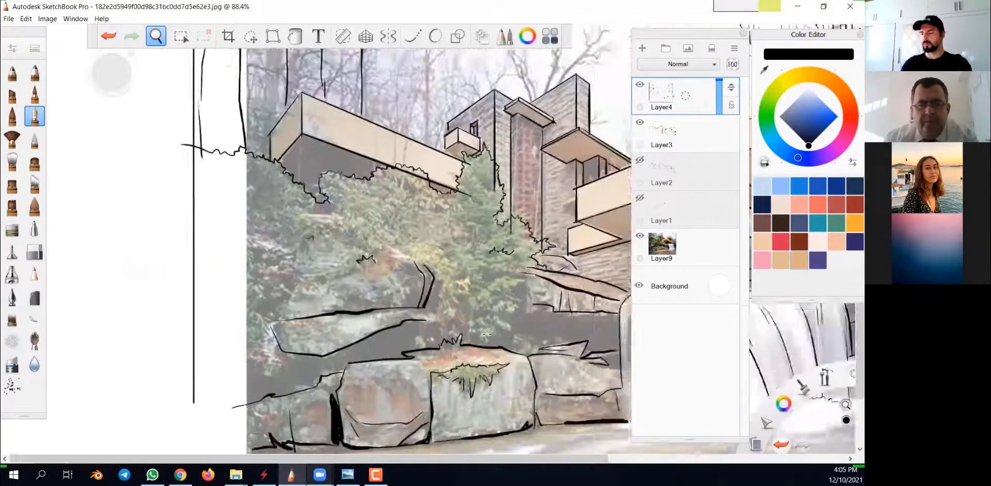
# Toggle the reference photo off and on to check the traced rocks as a line drawing.
pyautogui.moveTo(607, 318); pyautogui.dragTo(470, 325)
pyautogui.click(640, 236)
pyautogui.scroll(-1, 470, 325)
pyautogui.click(640, 236)
pyautogui.scroll(3, 416, 351)
# Erase the house lines on Layer3 that overlap the foliage below the left terrace, and hide the reference photo.
pyautogui.moveTo(404, 279)
pyautogui.mouseDown()
pyautogui.moveTo(425, 354)
pyautogui.moveTo(436, 356)
pyautogui.mouseUp()
pyautogui.click(35, 252)
pyautogui.click(681, 126)
pyautogui.scroll(4, 450, 193)
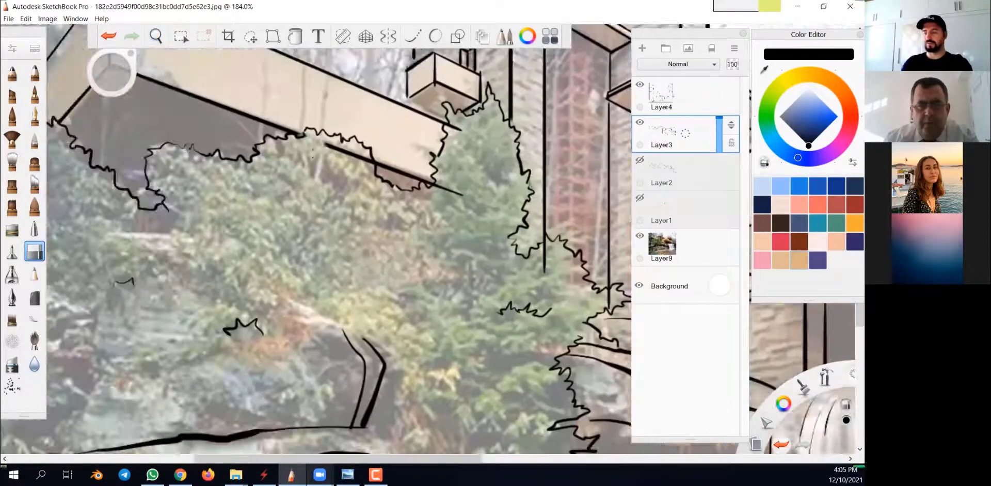
pyautogui.scroll(-8, 450, 194)
pyautogui.click(639, 235)
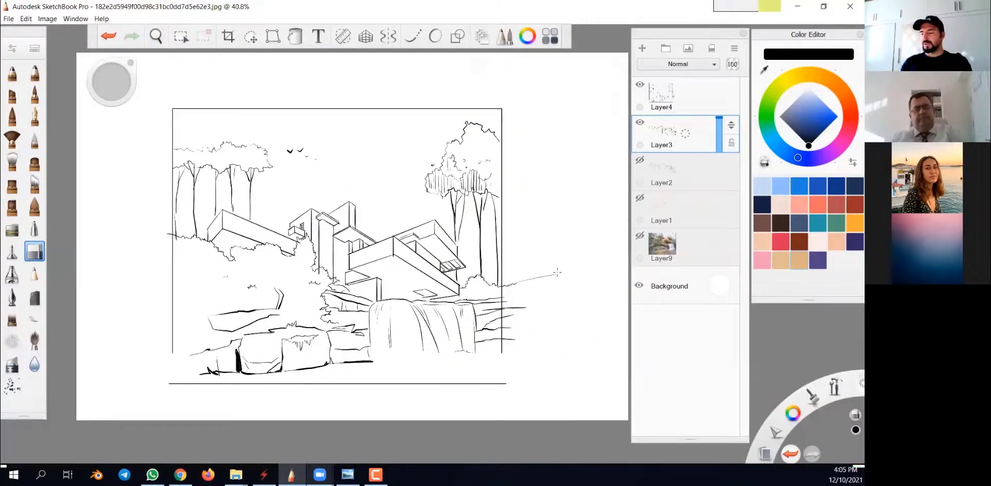
# Erase the shrub and rock lines on Layer4 that extend beyond the frame's right edge.
pyautogui.click(682, 95)
pyautogui.moveTo(553, 274)
pyautogui.mouseDown()
pyautogui.moveTo(511, 284)
pyautogui.moveTo(512, 327)
pyautogui.mouseUp()
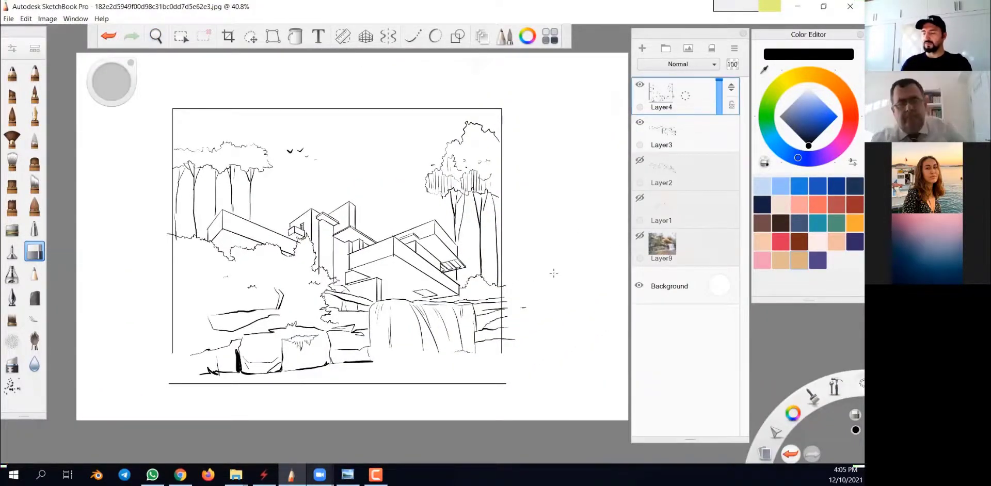
pyautogui.moveTo(512, 285); pyautogui.dragTo(537, 344)
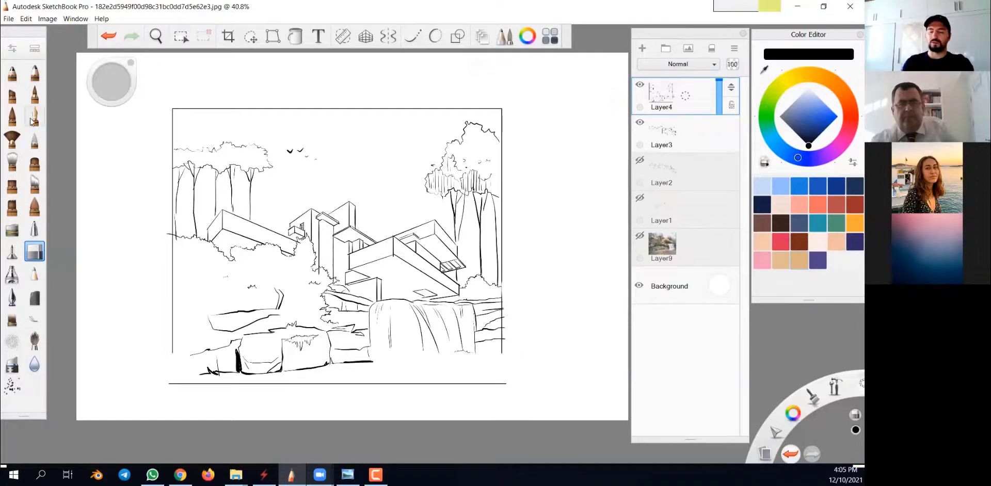
# Add foliage edges and short ground and rock strokes to the empty hillside below the left terrace.
pyautogui.click(34, 116)
pyautogui.press('space')
pyautogui.moveTo(311, 336)
pyautogui.mouseDown()
pyautogui.moveTo(449, 346)
pyautogui.moveTo(477, 338)
pyautogui.mouseUp()
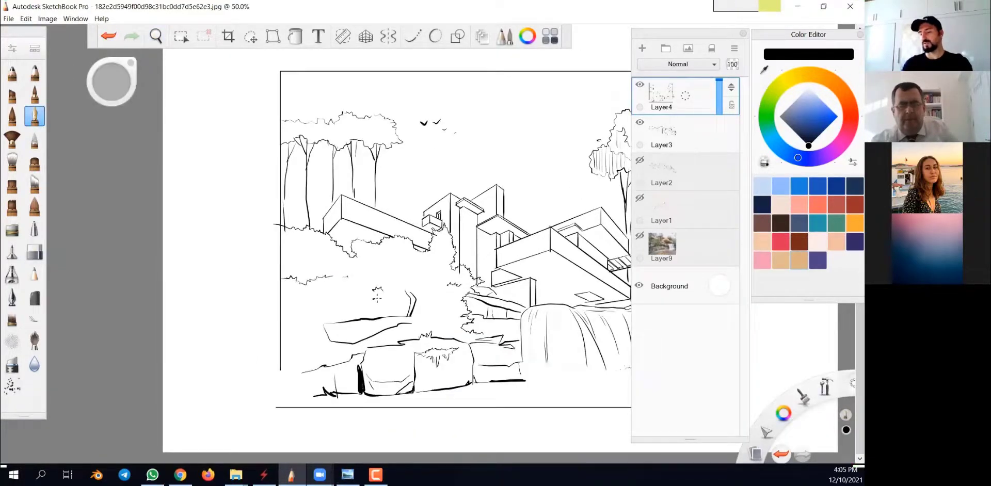
pyautogui.moveTo(331, 299); pyautogui.dragTo(384, 303)
pyautogui.moveTo(279, 323); pyautogui.dragTo(313, 324)
pyautogui.press('space')
pyautogui.moveTo(578, 411); pyautogui.dragTo(478, 378)
pyautogui.press('space')
pyautogui.moveTo(569, 329); pyautogui.dragTo(524, 360)
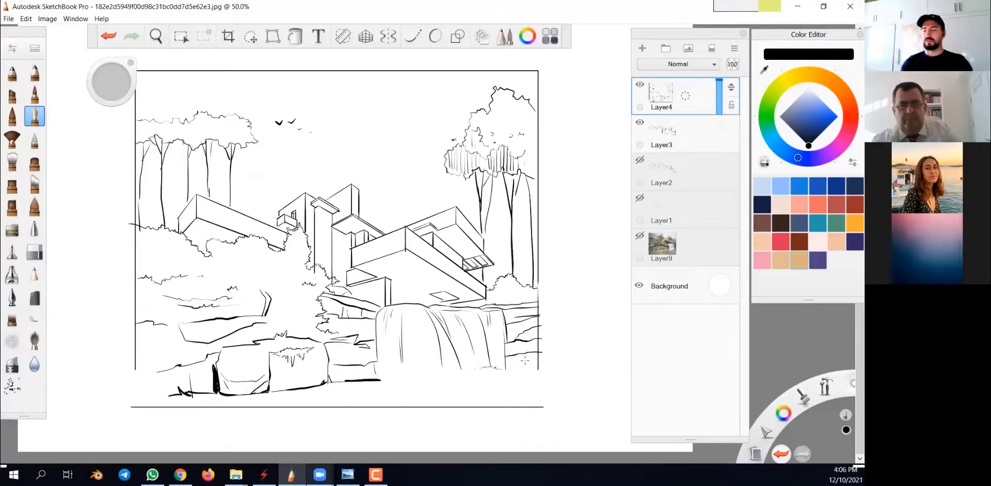
# Select the birds with a freehand loop and move them slightly up and to the right in the sky.
pyautogui.click(181, 36)
pyautogui.moveTo(316, 108); pyautogui.dragTo(338, 123)
pyautogui.press('v')
pyautogui.moveTo(434, 166); pyautogui.dragTo(439, 154)
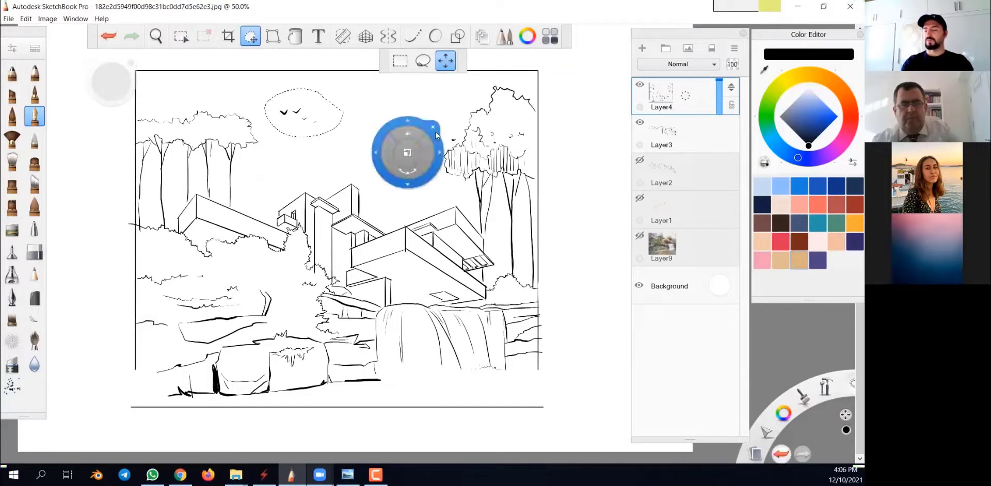
pyautogui.click(433, 127)
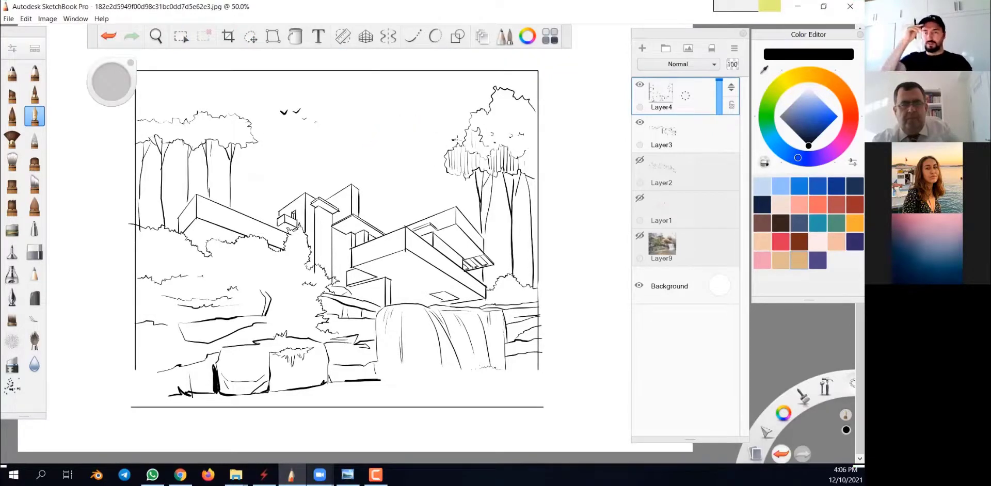
# Add a Multiply layer at 73% opacity above Layer4 and choose a broad, soft marker-style brush for shading.
pyautogui.click(648, 50)
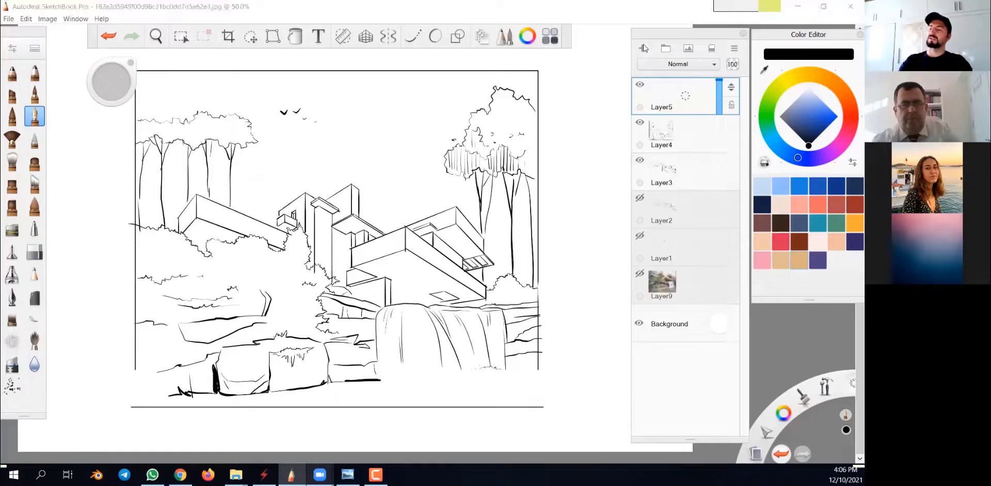
pyautogui.click(701, 65)
pyautogui.click(680, 93)
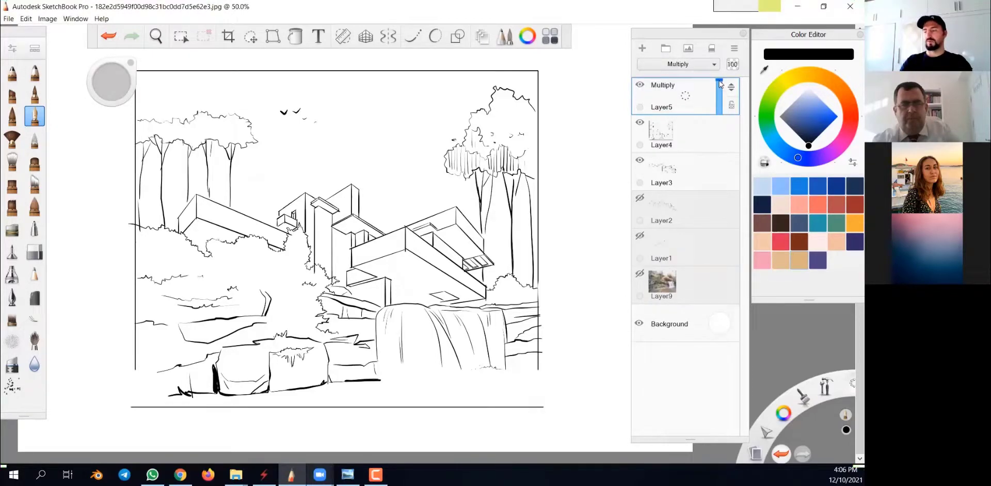
pyautogui.moveTo(720, 84); pyautogui.dragTo(720, 90)
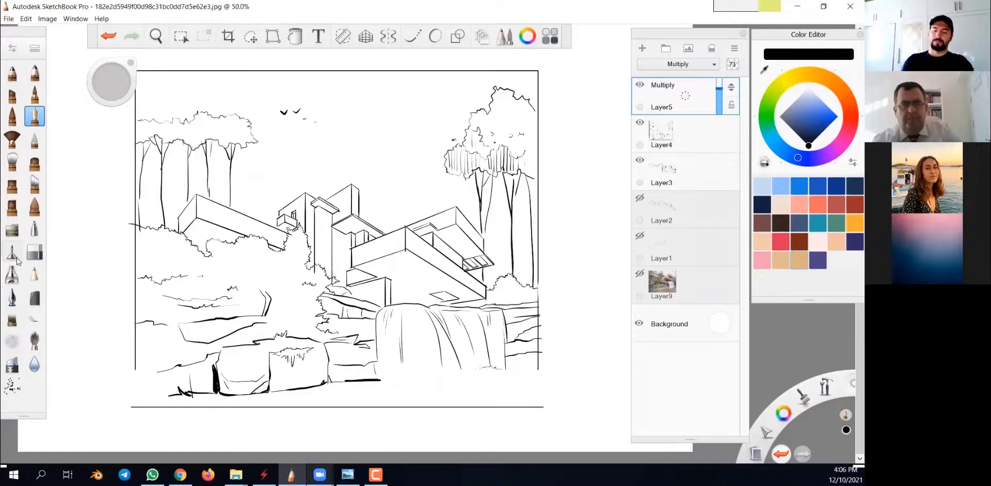
pyautogui.click(12, 185)
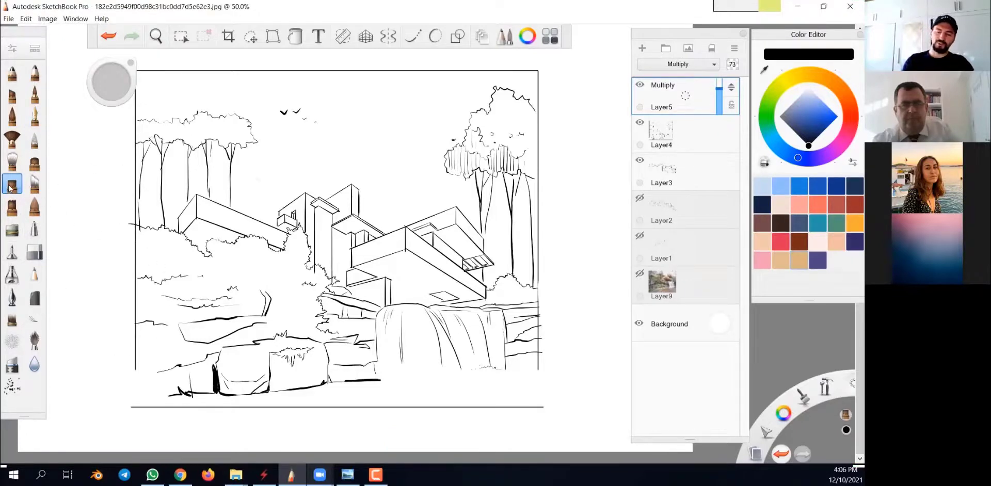
# Test the brush with overlapping vertical grey strokes in the empty sky and undo them.
pyautogui.press('space')
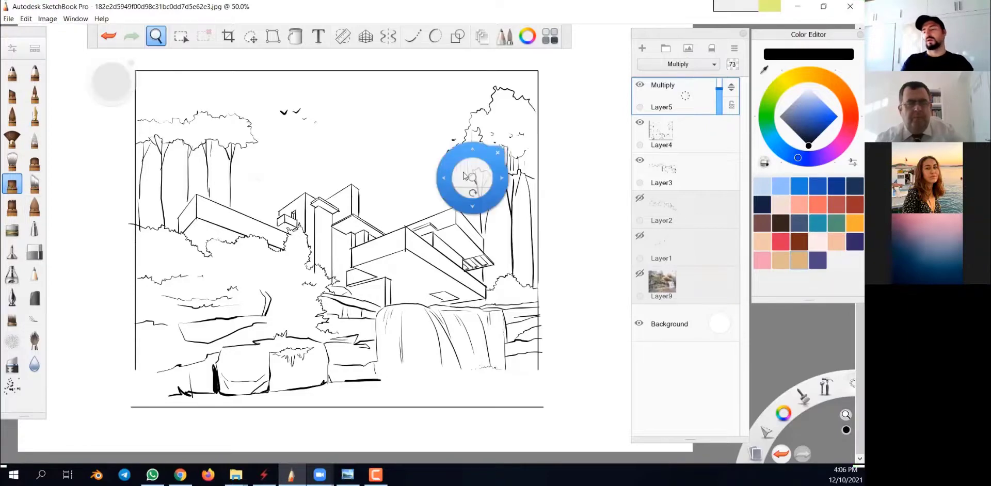
pyautogui.moveTo(473, 178); pyautogui.dragTo(498, 260)
pyautogui.moveTo(373, 152)
pyautogui.mouseDown()
pyautogui.moveTo(377, 191)
pyautogui.moveTo(397, 204)
pyautogui.mouseUp()
pyautogui.scroll(3, 421, 181)
pyautogui.scroll(5, 424, 180)
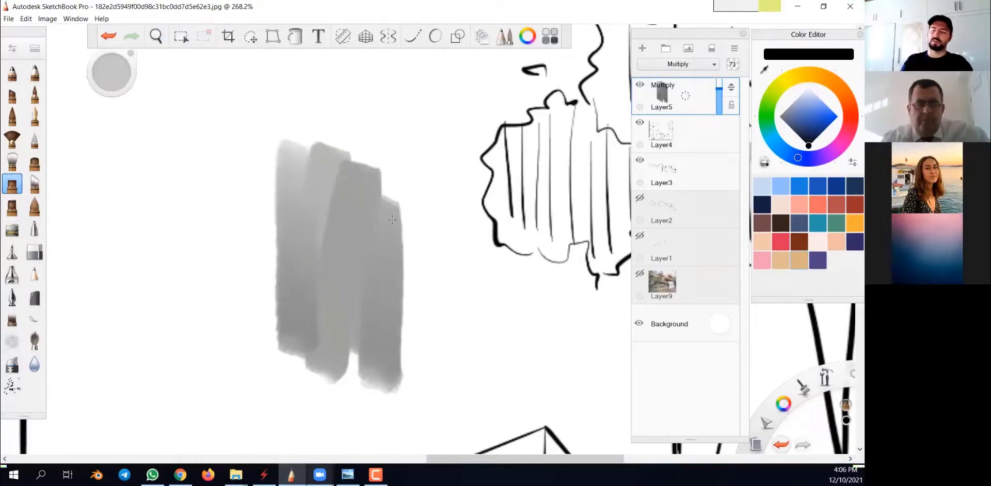
pyautogui.hotkey('ctrl', 'z')
pyautogui.scroll(-4, 413, 222)
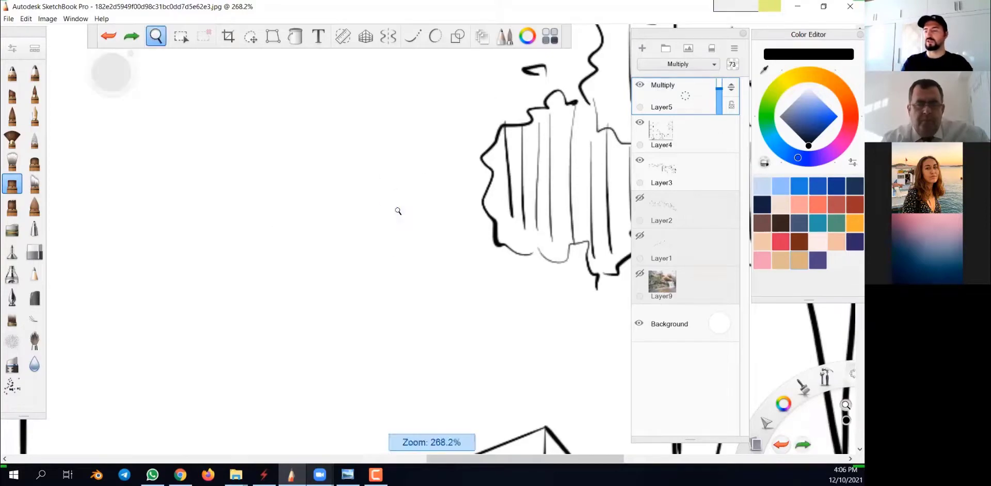
# Shade the undersides of the upper right terrace and the large lower terrace in dark grey on Layer5.
pyautogui.scroll(-3, 404, 250)
pyautogui.moveTo(450, 375); pyautogui.dragTo(569, 278)
pyautogui.moveTo(421, 431)
pyautogui.mouseDown()
pyautogui.moveTo(454, 404)
pyautogui.moveTo(451, 392)
pyautogui.mouseUp()
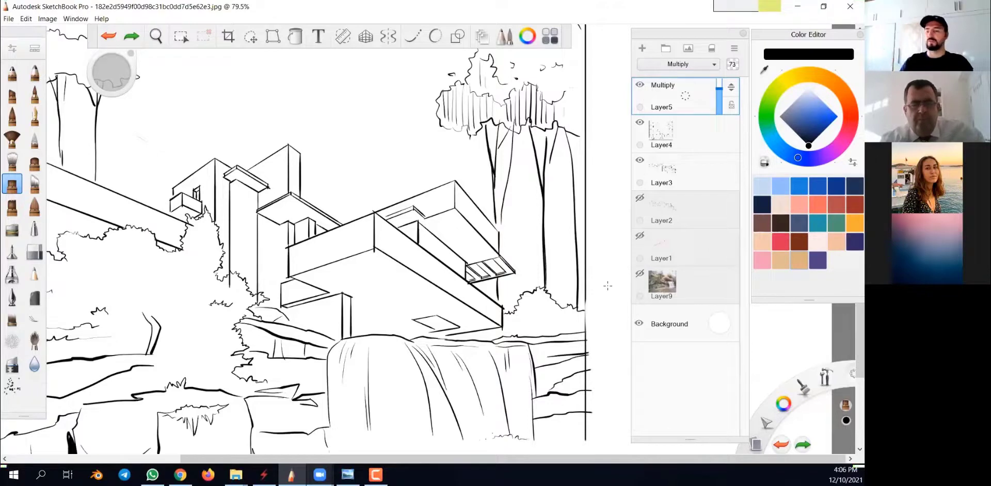
pyautogui.scroll(5, 431, 232)
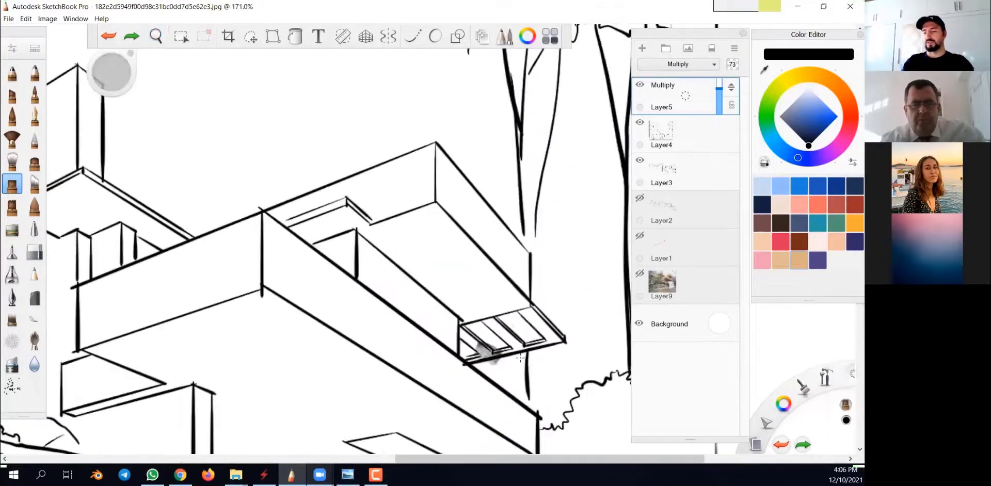
pyautogui.moveTo(431, 230)
pyautogui.mouseDown()
pyautogui.moveTo(374, 227)
pyautogui.moveTo(464, 258)
pyautogui.moveTo(496, 286)
pyautogui.moveTo(429, 216)
pyautogui.moveTo(296, 227)
pyautogui.mouseUp()
pyautogui.scroll(-5, 593, 345)
pyautogui.scroll(3, 592, 345)
pyautogui.moveTo(390, 248)
pyautogui.mouseDown()
pyautogui.moveTo(325, 271)
pyautogui.moveTo(500, 314)
pyautogui.moveTo(423, 266)
pyautogui.mouseUp()
pyautogui.moveTo(479, 307); pyautogui.dragTo(418, 316)
pyautogui.moveTo(321, 271); pyautogui.dragTo(439, 324)
pyautogui.moveTo(361, 248); pyautogui.dragTo(455, 265)
# Shade the undersides of the middle roof, the tower's roof slab and the small balcony with a smaller brush.
pyautogui.press('[')
pyautogui.moveTo(375, 223)
pyautogui.mouseDown()
pyautogui.moveTo(400, 211)
pyautogui.moveTo(438, 237)
pyautogui.mouseUp()
pyautogui.moveTo(361, 258); pyautogui.dragTo(415, 285)
pyautogui.moveTo(393, 212); pyautogui.dragTo(428, 227)
pyautogui.moveTo(341, 245); pyautogui.dragTo(355, 252)
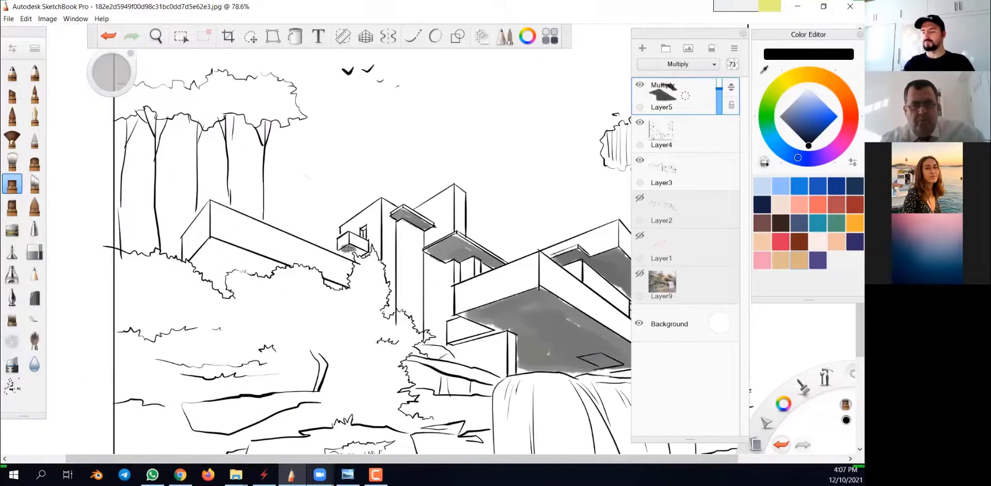
# Shade the underside of the left terrace in dark grey down to the foliage edge.
pyautogui.moveTo(351, 289); pyautogui.dragTo(478, 276)
pyautogui.moveTo(450, 267); pyautogui.dragTo(469, 273)
pyautogui.click(485, 284)
pyautogui.moveTo(338, 228)
pyautogui.mouseDown()
pyautogui.moveTo(405, 252)
pyautogui.moveTo(328, 245)
pyautogui.mouseUp()
pyautogui.moveTo(328, 245); pyautogui.dragTo(353, 276)
pyautogui.moveTo(609, 356)
pyautogui.mouseDown()
pyautogui.moveTo(466, 316)
pyautogui.moveTo(445, 295)
pyautogui.mouseUp()
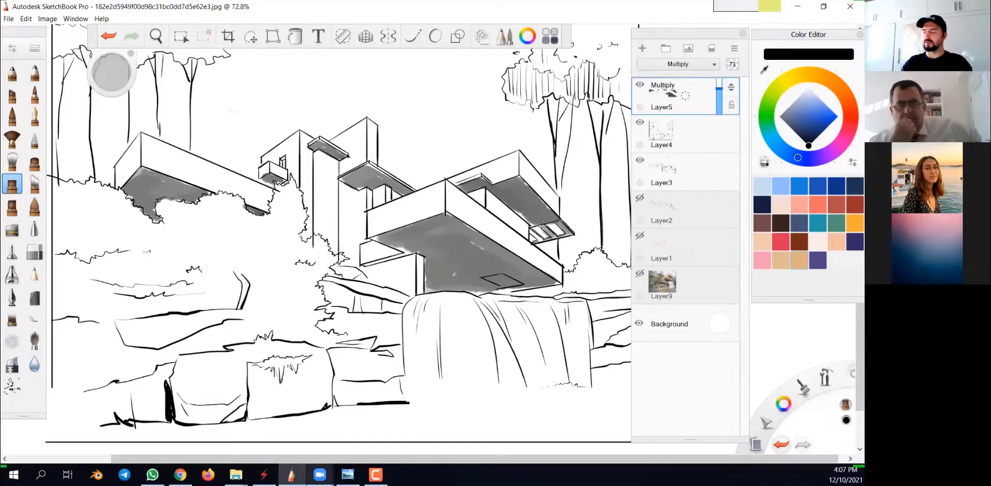
# Sketch a sun and a diagonal arrow outside the frame's upper left to mark the light direction.
pyautogui.press('space')
pyautogui.scroll(-3, 444, 298)
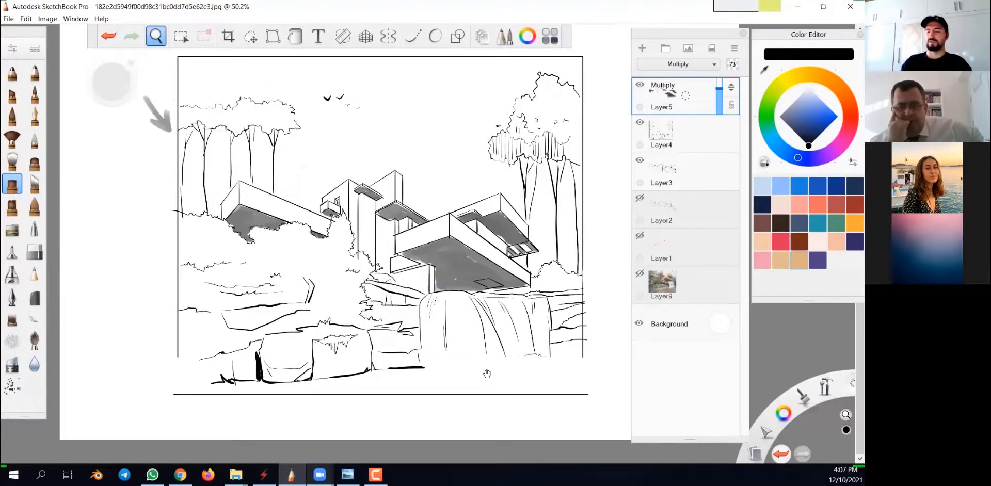
pyautogui.moveTo(452, 344); pyautogui.dragTo(504, 403)
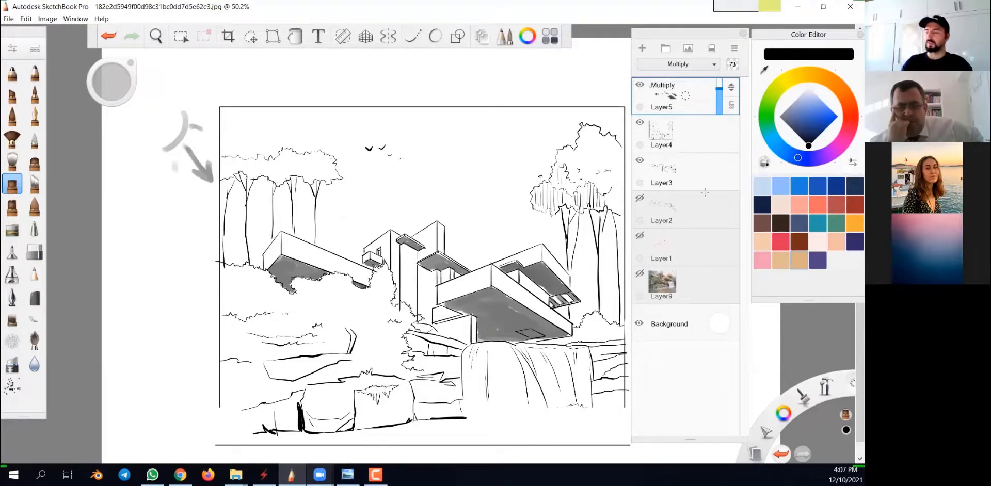
# Mark the sunlit, left-facing walls of the terraces and towers with light yellow strokes.
pyautogui.click(791, 79)
pyautogui.click(825, 104)
pyautogui.press('space')
pyautogui.moveTo(307, 253); pyautogui.dragTo(381, 232)
pyautogui.moveTo(427, 253); pyautogui.dragTo(559, 357)
pyautogui.moveTo(208, 160)
pyautogui.mouseDown()
pyautogui.moveTo(237, 147)
pyautogui.moveTo(225, 174)
pyautogui.mouseUp()
pyautogui.press('space')
pyautogui.moveTo(495, 321); pyautogui.dragTo(495, 275)
pyautogui.moveTo(391, 284); pyautogui.dragTo(379, 311)
pyautogui.moveTo(550, 285); pyautogui.dragTo(554, 279)
pyautogui.press('space')
pyautogui.moveTo(615, 380); pyautogui.dragTo(411, 327)
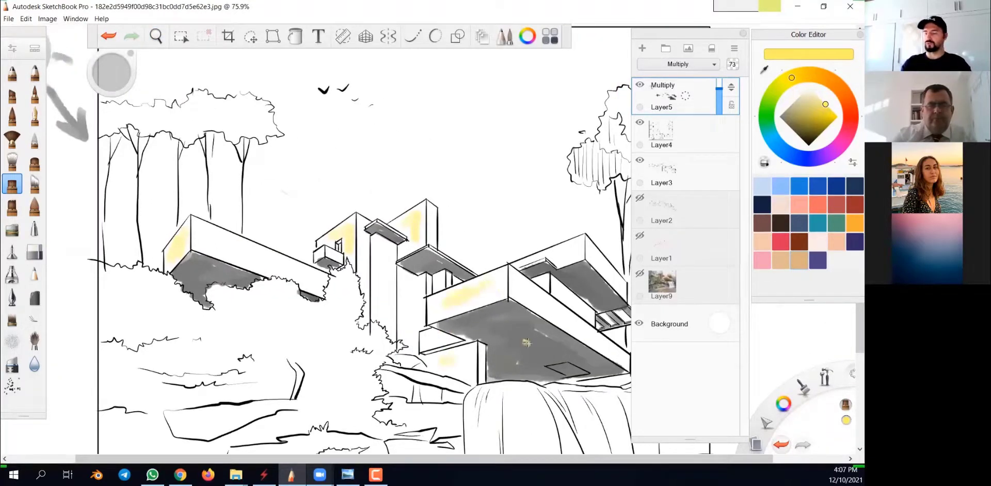
# Undo the yellow wall strokes and the sun-and-arrow sketch, keeping the grey underside shading.
pyautogui.hotkey('ctrl', 'z')
pyautogui.hotkey('ctrl', 'z')
pyautogui.hotkey('ctrl', 'z')
pyautogui.hotkey('ctrl', 'z')
pyautogui.hotkey('ctrl', 'z')
pyautogui.hotkey('ctrl', 'z')
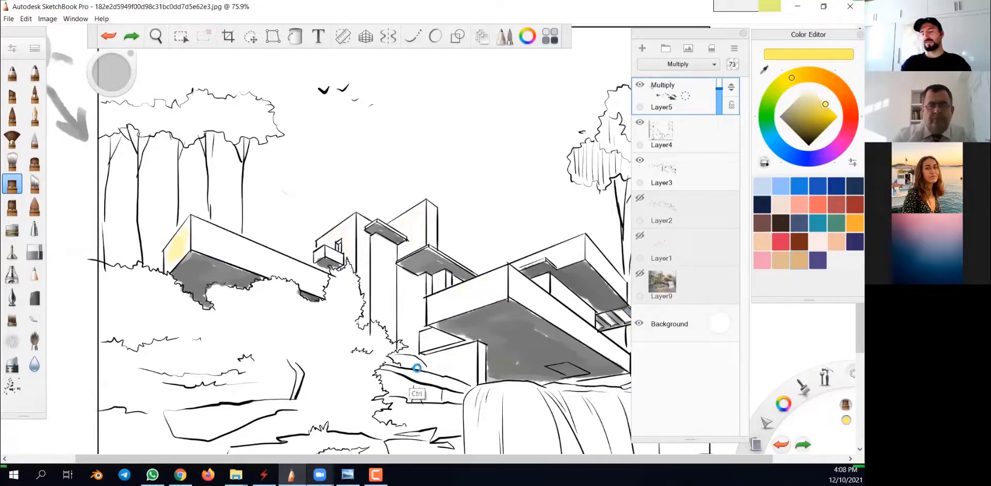
pyautogui.press('space')
pyautogui.moveTo(398, 292); pyautogui.dragTo(421, 454)
pyautogui.hotkey('ctrl', 'z')
pyautogui.hotkey('ctrl', 'z')
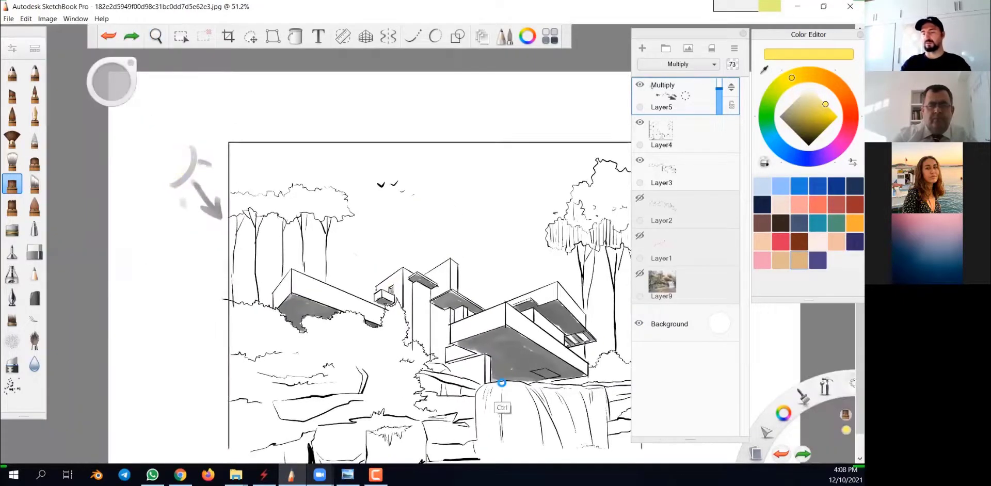
pyautogui.hotkey('ctrl', 'z')
pyautogui.hotkey('ctrl', 'z')
pyautogui.hotkey('ctrl', 'z')
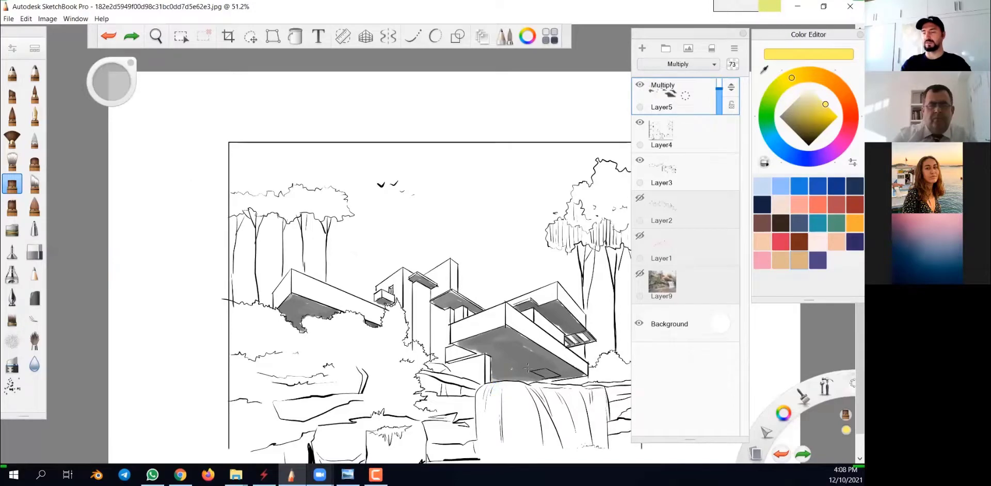
# Try shading the tower's right-facing wall in black and undo the stroke.
pyautogui.moveTo(805, 138); pyautogui.dragTo(808, 145)
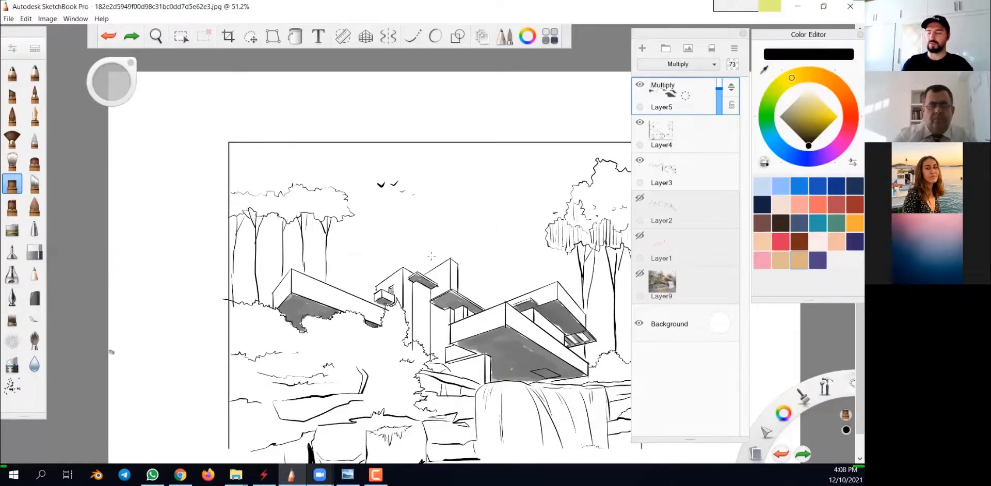
pyautogui.press('space')
pyautogui.moveTo(403, 260); pyautogui.dragTo(440, 242)
pyautogui.moveTo(405, 275)
pyautogui.mouseDown()
pyautogui.moveTo(461, 315)
pyautogui.moveTo(368, 262)
pyautogui.mouseUp()
pyautogui.moveTo(320, 234); pyautogui.dragTo(336, 314)
pyautogui.hotkey('ctrl', 'z')
pyautogui.click(513, 238)
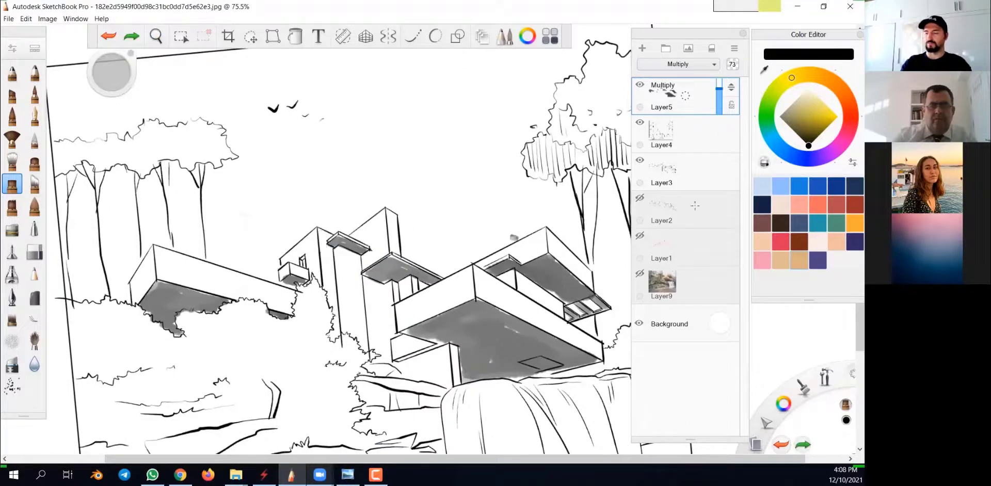
# Shade the right-facing walls of both towers and the pillar under the lower terrace with a dark grey colour.
pyautogui.click(789, 127)
pyautogui.click(343, 228)
pyautogui.moveTo(322, 235); pyautogui.dragTo(338, 334)
pyautogui.click(387, 227)
pyautogui.click(402, 231)
pyautogui.moveTo(389, 213)
pyautogui.mouseDown()
pyautogui.moveTo(393, 253)
pyautogui.moveTo(342, 301)
pyautogui.moveTo(353, 255)
pyautogui.moveTo(363, 340)
pyautogui.mouseUp()
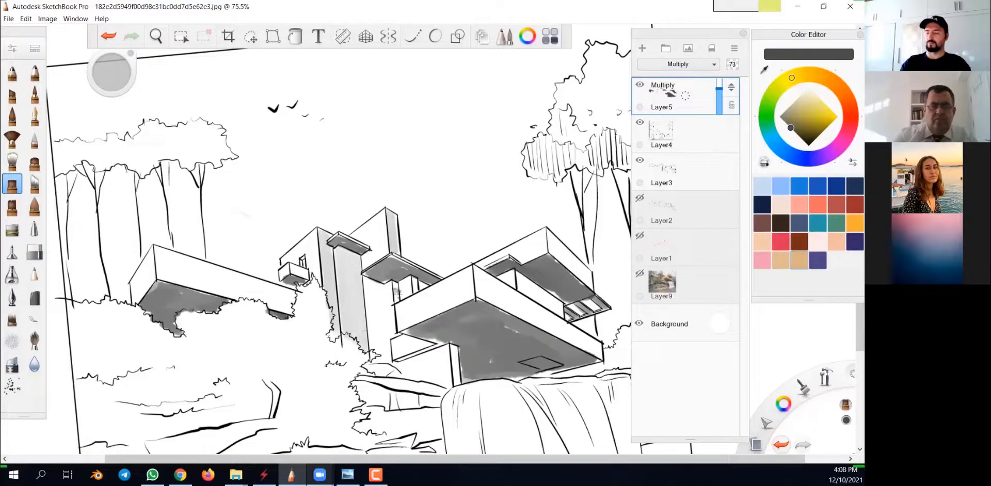
pyautogui.press('space')
pyautogui.moveTo(516, 365); pyautogui.dragTo(462, 238)
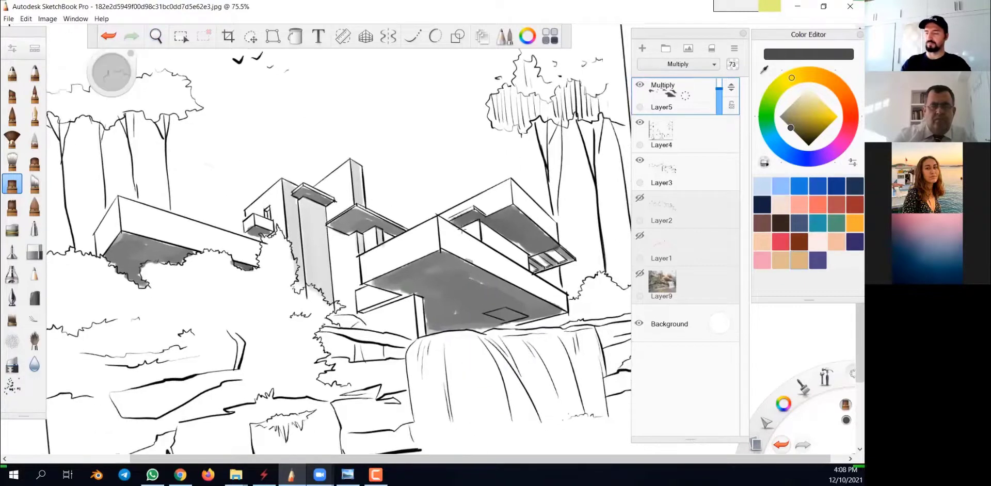
pyautogui.moveTo(417, 298); pyautogui.dragTo(423, 334)
# Shade the right-facing walls of the upper right terrace in light tone, undoing the unwanted strokes.
pyautogui.press('space')
pyautogui.moveTo(537, 185); pyautogui.dragTo(374, 211)
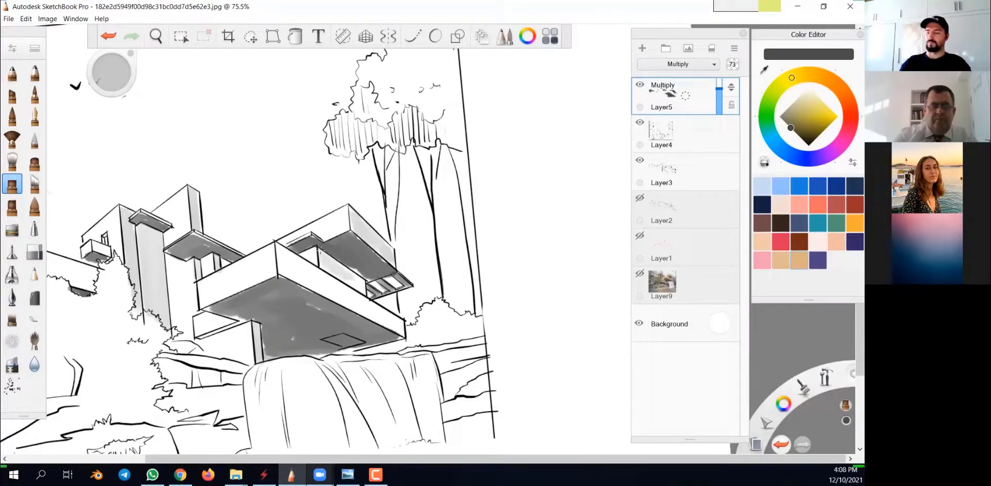
pyautogui.press('space')
pyautogui.moveTo(427, 241); pyautogui.dragTo(439, 238)
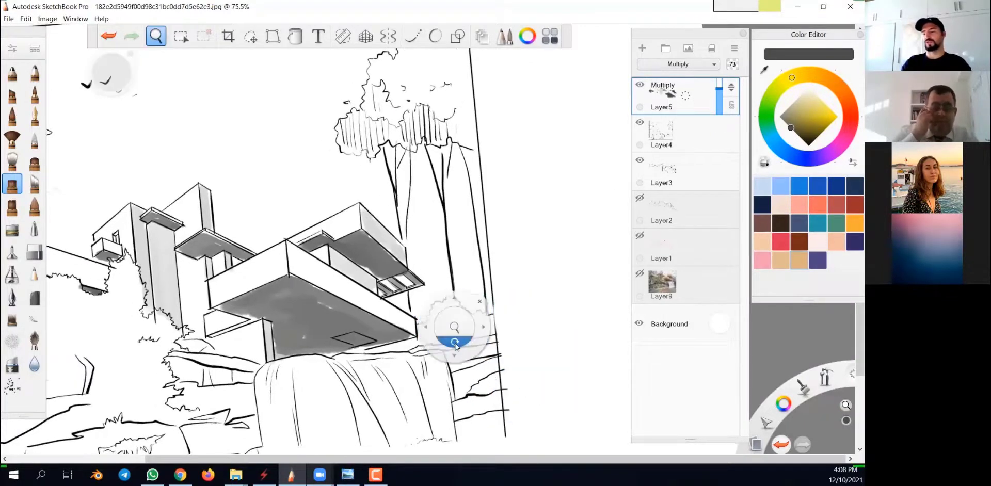
pyautogui.moveTo(480, 347); pyautogui.dragTo(456, 343)
pyautogui.moveTo(390, 316); pyautogui.dragTo(424, 304)
pyautogui.moveTo(415, 275); pyautogui.dragTo(533, 316)
pyautogui.moveTo(150, 160)
pyautogui.mouseDown()
pyautogui.moveTo(179, 197)
pyautogui.moveTo(190, 179)
pyautogui.mouseUp()
pyautogui.hotkey('ctrl', 'z')
pyautogui.hotkey('ctrl', 'z')
# Shade the long right-facing wall of the large lower terrace in the same light grey tone.
pyautogui.press('space')
pyautogui.moveTo(507, 313); pyautogui.dragTo(473, 308)
pyautogui.moveTo(503, 308); pyautogui.dragTo(437, 294)
pyautogui.press('space')
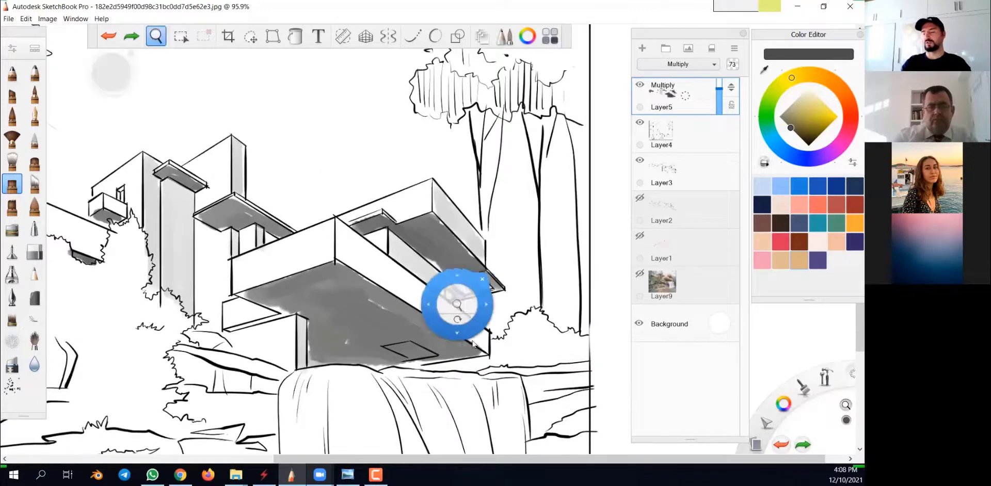
pyautogui.moveTo(468, 327); pyautogui.dragTo(354, 321)
pyautogui.moveTo(222, 215)
pyautogui.mouseDown()
pyautogui.moveTo(285, 279)
pyautogui.moveTo(221, 210)
pyautogui.mouseUp()
pyautogui.moveTo(268, 245)
pyautogui.mouseDown()
pyautogui.moveTo(369, 333)
pyautogui.moveTo(637, 294)
pyautogui.mouseUp()
pyautogui.press('space')
# Shade the long right-facing wall of the left terrace in light grey with a larger brush.
pyautogui.press('space')
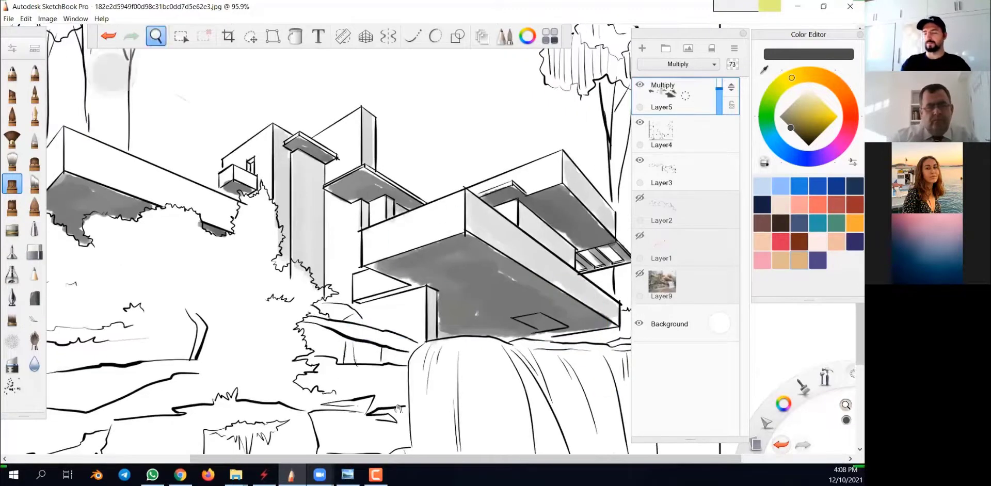
pyautogui.moveTo(400, 413); pyautogui.dragTo(461, 408)
pyautogui.press('space')
pyautogui.moveTo(411, 345); pyautogui.dragTo(450, 345)
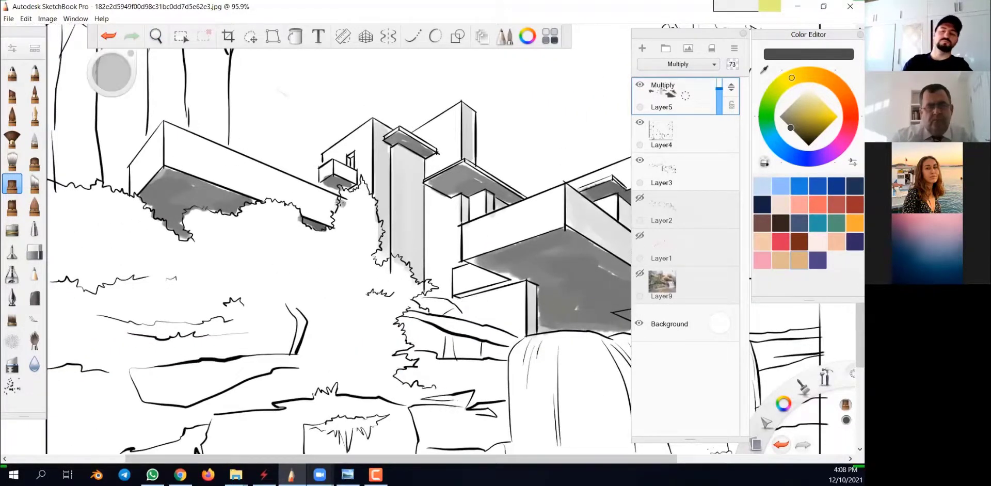
pyautogui.press(']')
pyautogui.moveTo(329, 199)
pyautogui.mouseDown()
pyautogui.moveTo(221, 161)
pyautogui.moveTo(169, 129)
pyautogui.moveTo(190, 153)
pyautogui.moveTo(171, 161)
pyautogui.moveTo(272, 198)
pyautogui.mouseUp()
# Compare the whole drawing with and without Layer5's shading and raise that layer's opacity to 100%.
pyautogui.press('space')
pyautogui.moveTo(432, 200); pyautogui.dragTo(402, 281)
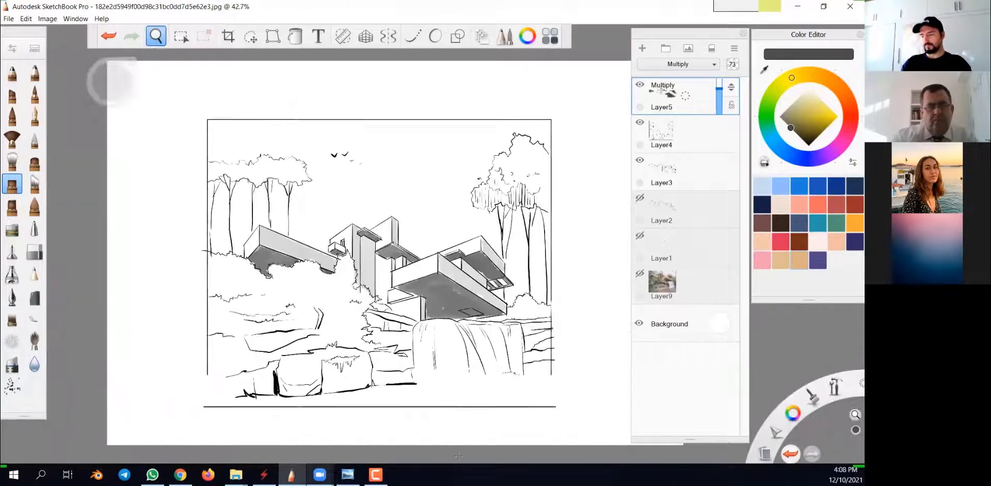
pyautogui.press('space')
pyautogui.moveTo(459, 339); pyautogui.dragTo(478, 330)
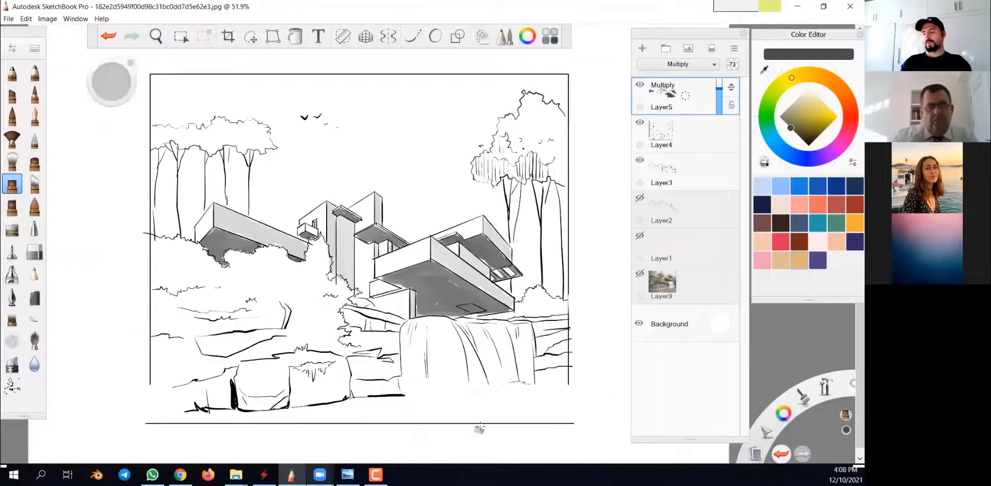
pyautogui.click(639, 84)
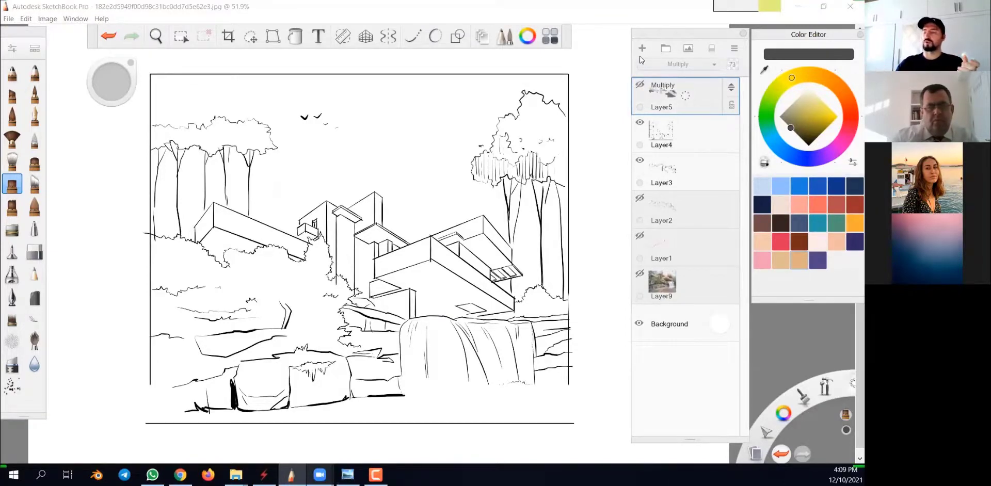
pyautogui.click(639, 84)
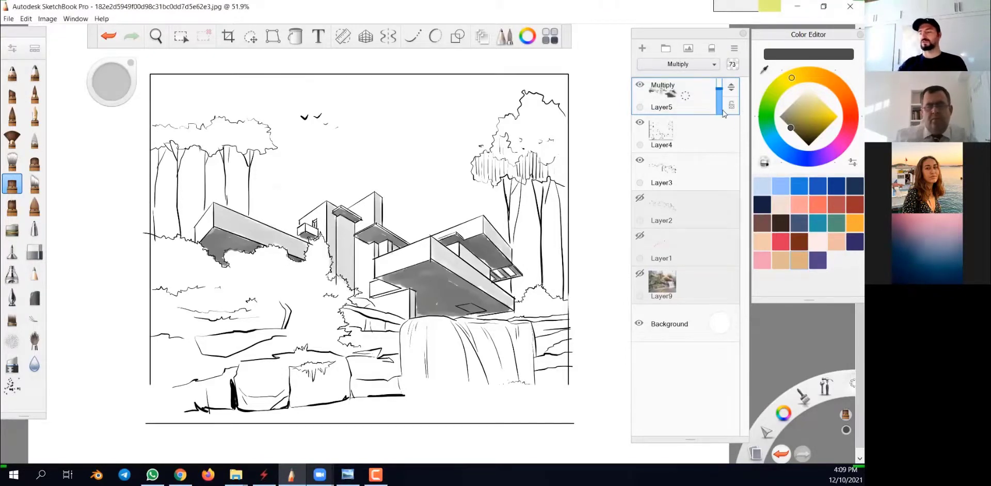
pyautogui.moveTo(719, 93); pyautogui.dragTo(730, 63)
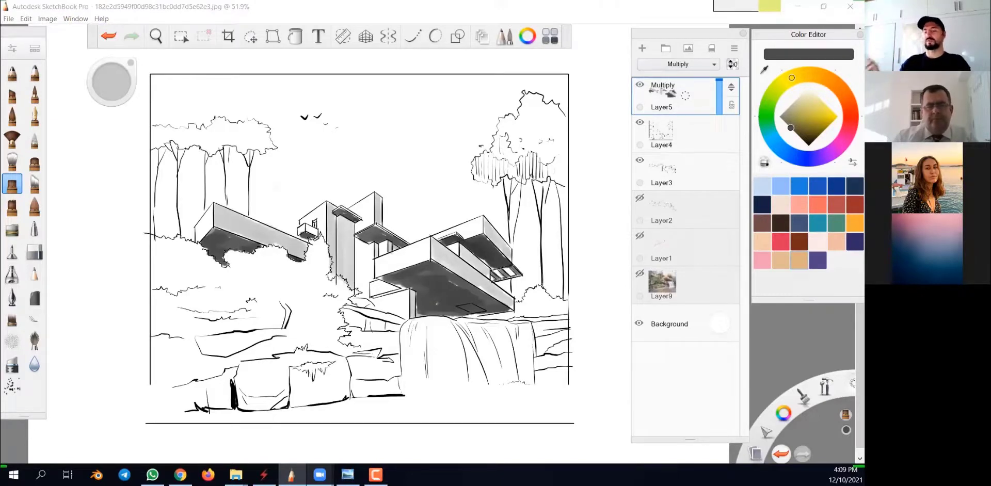
# Try deeper shading strokes around the left terrace, switching the colour to black, and undo them.
pyautogui.press('space')
pyautogui.moveTo(274, 254); pyautogui.dragTo(325, 237)
pyautogui.hotkey('ctrl', 'z')
pyautogui.moveTo(802, 139); pyautogui.dragTo(809, 153)
pyautogui.moveTo(169, 208); pyautogui.dragTo(224, 227)
pyautogui.hotkey('ctrl', 'z')
pyautogui.press('space')
pyautogui.moveTo(581, 407); pyautogui.dragTo(512, 356)
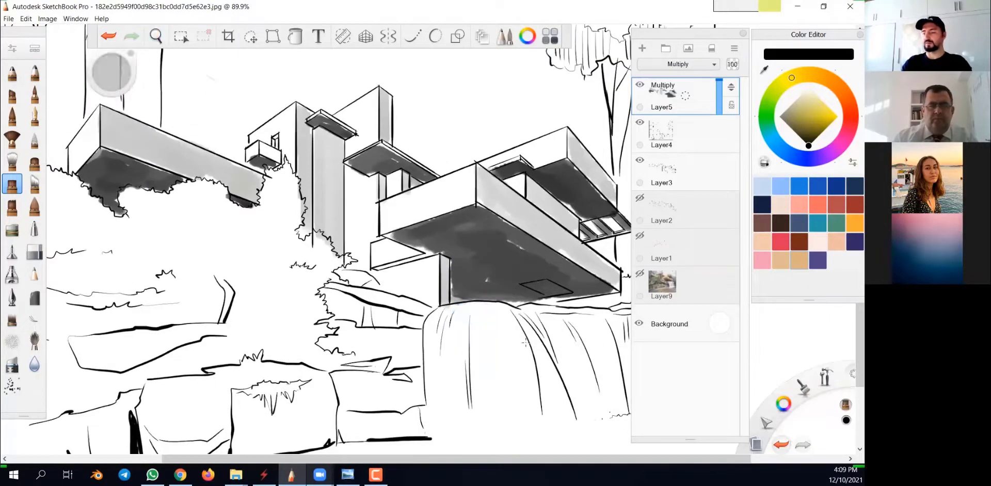
# Add a second Multiply layer above Layer5 at 72% opacity and set the brush colour to dark grey.
pyautogui.press('space')
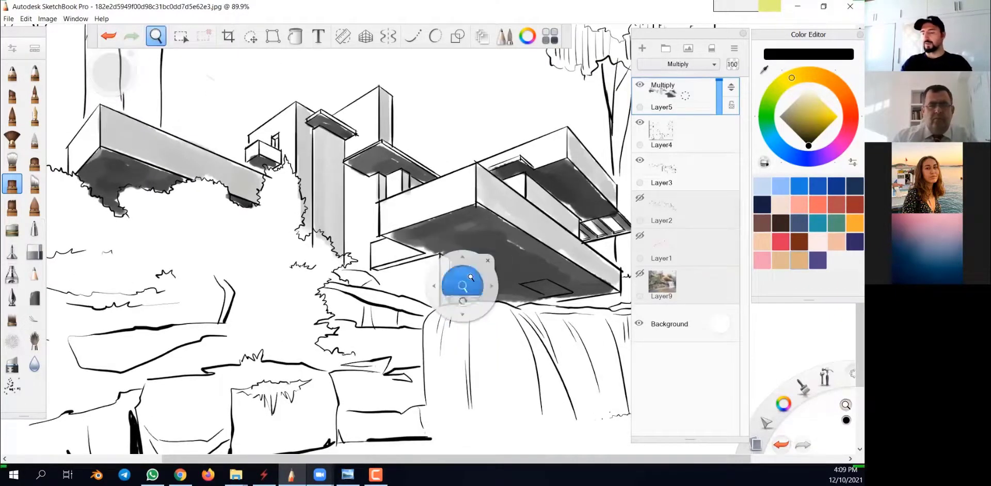
pyautogui.click(463, 300)
pyautogui.click(642, 48)
pyautogui.click(691, 66)
pyautogui.click(680, 93)
pyautogui.click(719, 89)
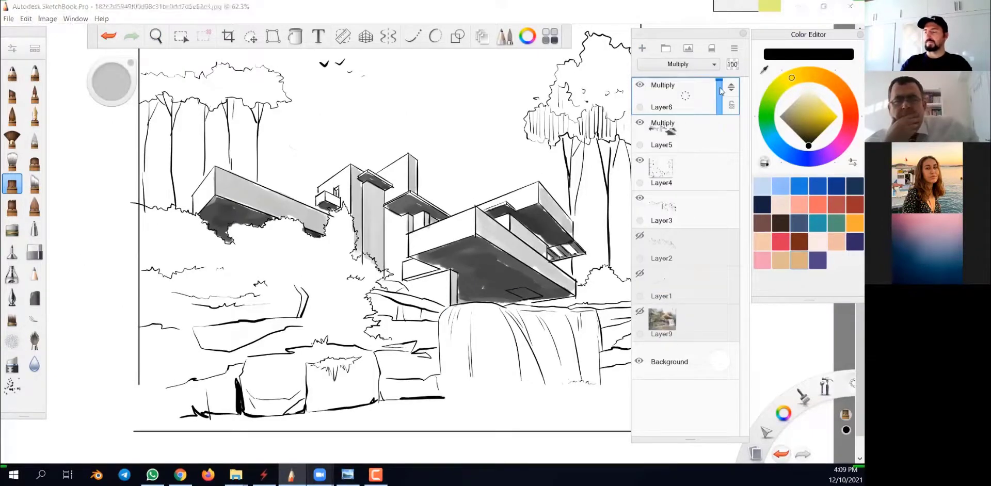
pyautogui.click(792, 130)
pyautogui.press('space')
pyautogui.moveTo(492, 318); pyautogui.dragTo(536, 310)
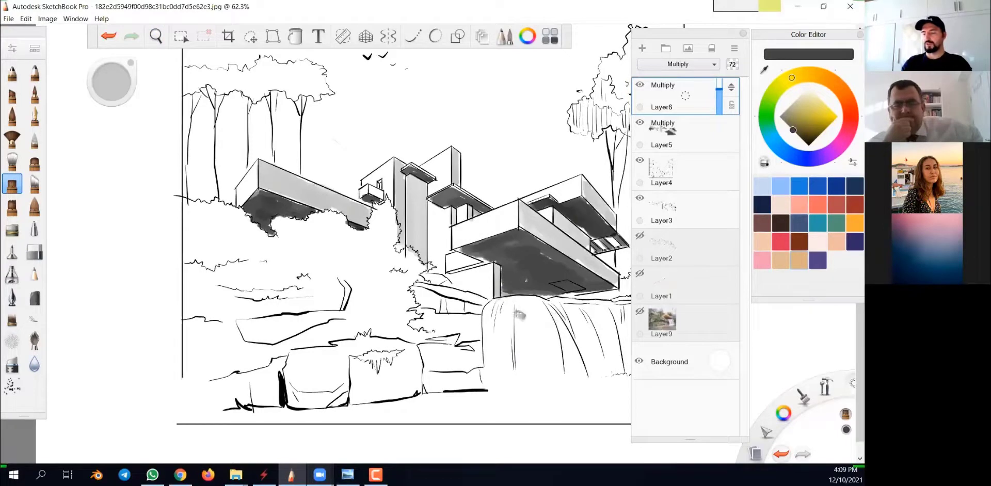
# Compare the drawing's shadow areas with the reference photo on Layer9.
pyautogui.press('space')
pyautogui.moveTo(562, 390)
pyautogui.mouseDown()
pyautogui.moveTo(490, 355)
pyautogui.moveTo(579, 347)
pyautogui.mouseUp()
pyautogui.click(641, 312)
pyautogui.press('space')
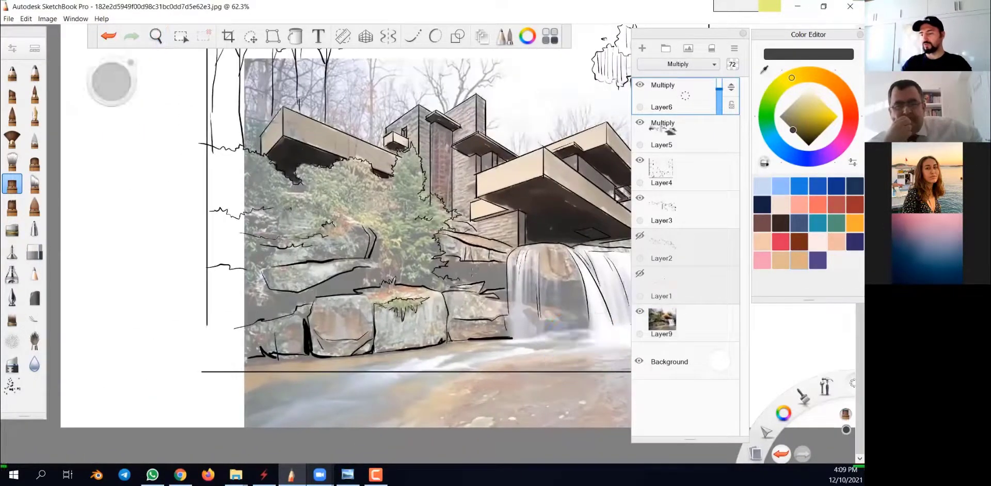
pyautogui.moveTo(464, 271); pyautogui.dragTo(472, 272)
pyautogui.moveTo(353, 282); pyautogui.dragTo(259, 314)
pyautogui.press('space')
# Try dark grey shading strokes over the rocks with the reference photo hidden, and undo them.
pyautogui.moveTo(611, 364); pyautogui.dragTo(394, 348)
pyautogui.moveTo(325, 268); pyautogui.dragTo(382, 290)
pyautogui.moveTo(457, 261); pyautogui.dragTo(485, 253)
pyautogui.hotkey('ctrl', 'z')
pyautogui.hotkey('ctrl', 'z')
pyautogui.hotkey('ctrl', 'z')
pyautogui.hotkey('ctrl', 'z')
pyautogui.hotkey('ctrl', 'z')
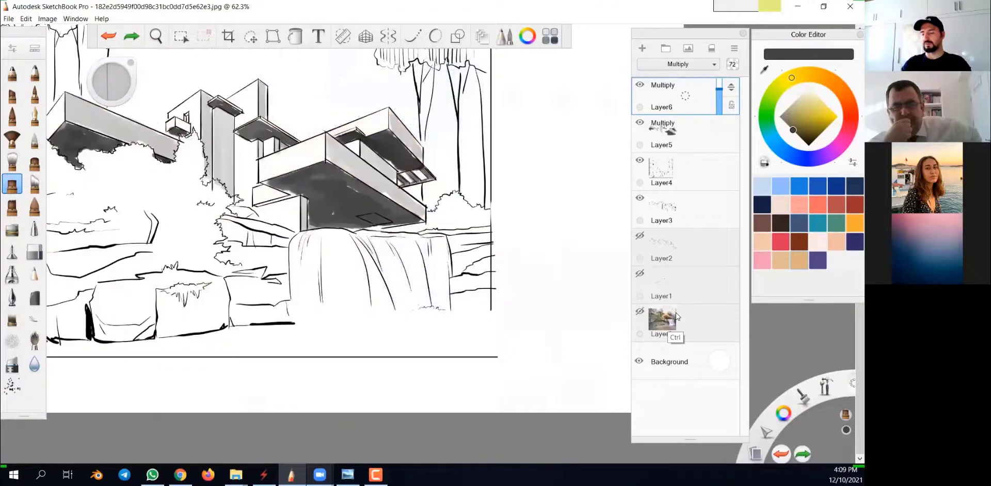
# Shade the rock gap just right of the waterfall on Layer6 and set the brush colour to black.
pyautogui.press('space')
pyautogui.moveTo(463, 375); pyautogui.dragTo(518, 382)
pyautogui.press('space')
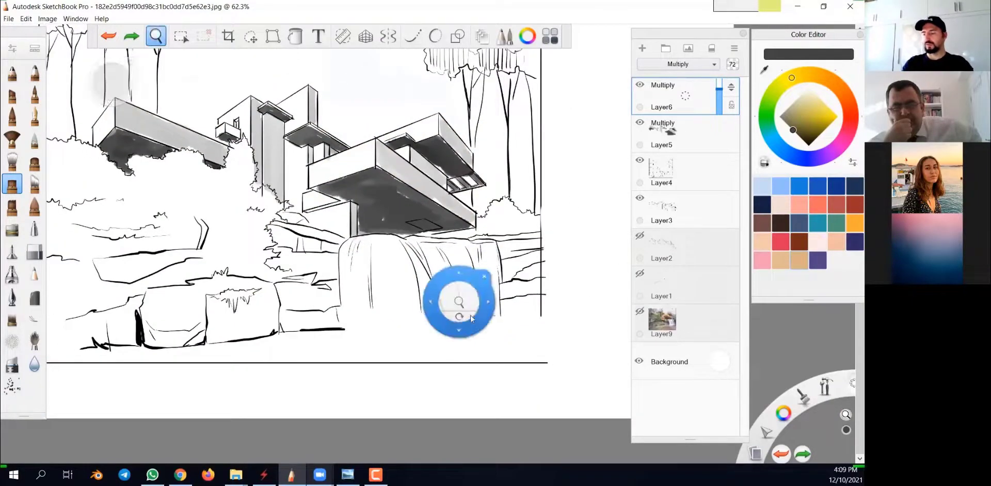
pyautogui.moveTo(457, 302); pyautogui.dragTo(480, 289)
pyautogui.moveTo(520, 252); pyautogui.dragTo(517, 262)
pyautogui.click(808, 146)
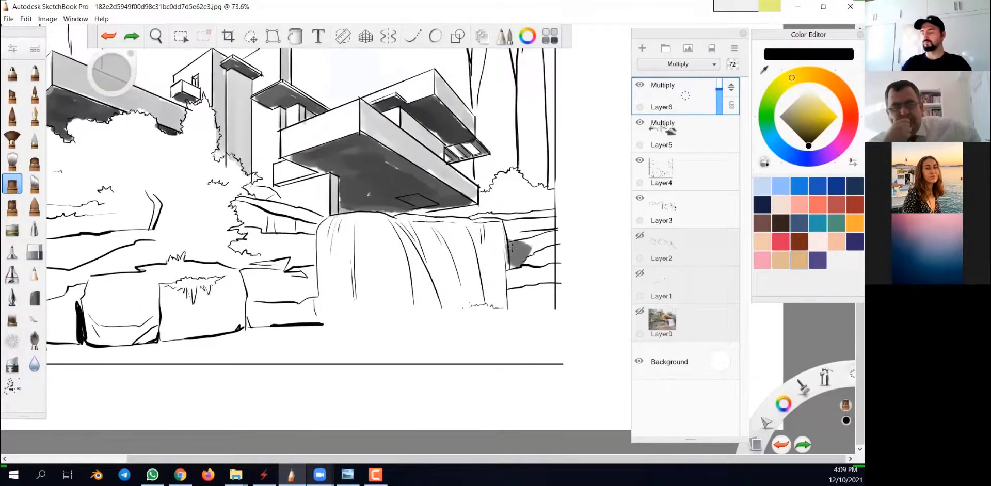
# Shade the recesses between the rock ledges left of the waterfall in mid grey, undoing one stray stroke.
pyautogui.press('space')
pyautogui.moveTo(402, 306); pyautogui.dragTo(545, 301)
pyautogui.moveTo(310, 267); pyautogui.dragTo(459, 271)
pyautogui.press('space')
pyautogui.moveTo(466, 276); pyautogui.dragTo(549, 275)
pyautogui.hotkey('ctrl', 'z')
pyautogui.moveTo(497, 256)
pyautogui.mouseDown()
pyautogui.moveTo(382, 237)
pyautogui.moveTo(237, 290)
pyautogui.moveTo(236, 260)
pyautogui.moveTo(217, 245)
pyautogui.mouseUp()
pyautogui.press('space')
pyautogui.moveTo(330, 247); pyautogui.dragTo(305, 289)
pyautogui.moveTo(232, 259); pyautogui.dragTo(333, 266)
pyautogui.moveTo(380, 291)
pyautogui.mouseDown()
pyautogui.moveTo(413, 292)
pyautogui.moveTo(340, 279)
pyautogui.mouseUp()
# Add light grey shading to the foreground boulders and the face of the waterfall.
pyautogui.press('space')
pyautogui.moveTo(424, 284); pyautogui.dragTo(428, 324)
pyautogui.moveTo(364, 304); pyautogui.dragTo(312, 328)
pyautogui.moveTo(296, 321); pyautogui.dragTo(253, 338)
pyautogui.press('space')
pyautogui.moveTo(591, 399)
pyautogui.mouseDown()
pyautogui.moveTo(493, 385)
pyautogui.moveTo(557, 370)
pyautogui.mouseUp()
pyautogui.moveTo(457, 238); pyautogui.dragTo(454, 268)
# Add soft shadows to the house beneath the small lower balcony and the roof slab beside the tower.
pyautogui.press('space')
pyautogui.moveTo(378, 208); pyautogui.dragTo(400, 225)
pyautogui.press('space')
pyautogui.moveTo(458, 212)
pyautogui.mouseDown()
pyautogui.moveTo(440, 281)
pyautogui.moveTo(461, 209)
pyautogui.mouseUp()
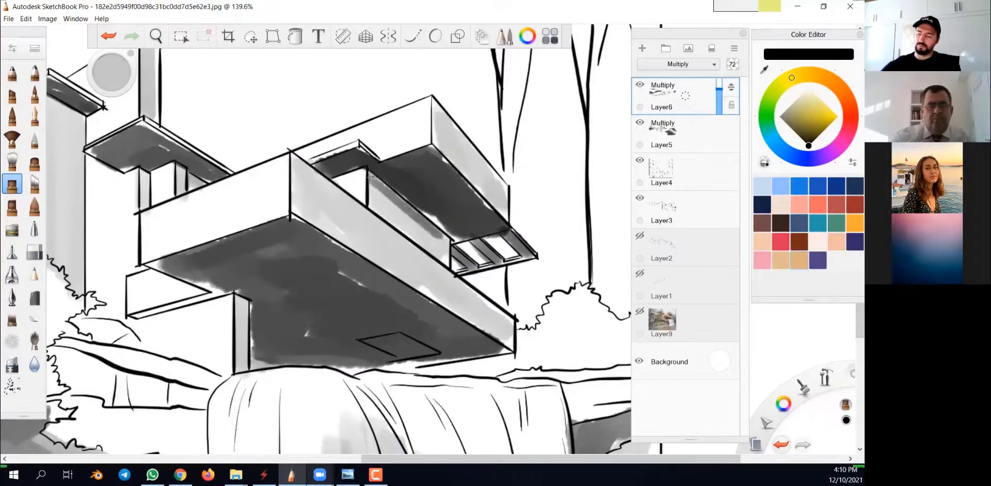
pyautogui.press('space')
pyautogui.moveTo(242, 232); pyautogui.dragTo(510, 232)
pyautogui.moveTo(410, 326); pyautogui.dragTo(511, 302)
pyautogui.press('space')
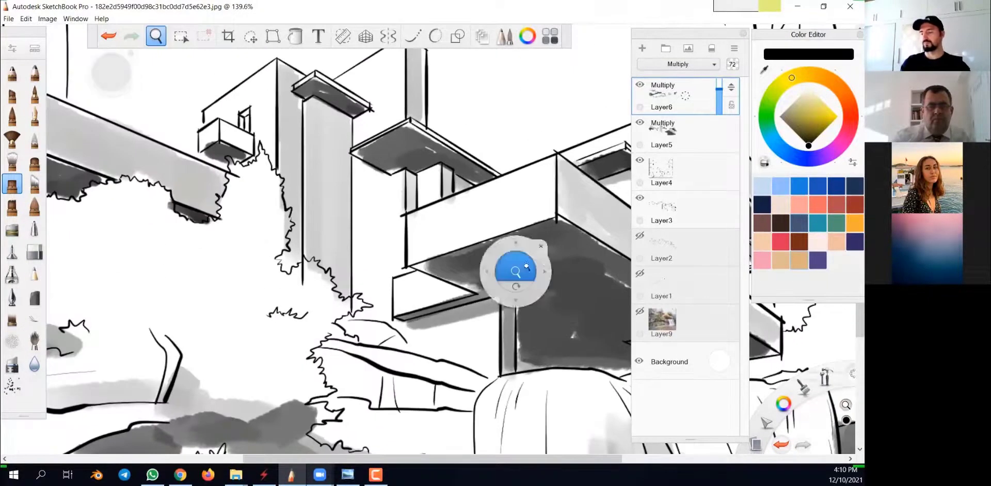
pyautogui.moveTo(552, 233); pyautogui.dragTo(546, 284)
pyautogui.moveTo(472, 280); pyautogui.dragTo(460, 288)
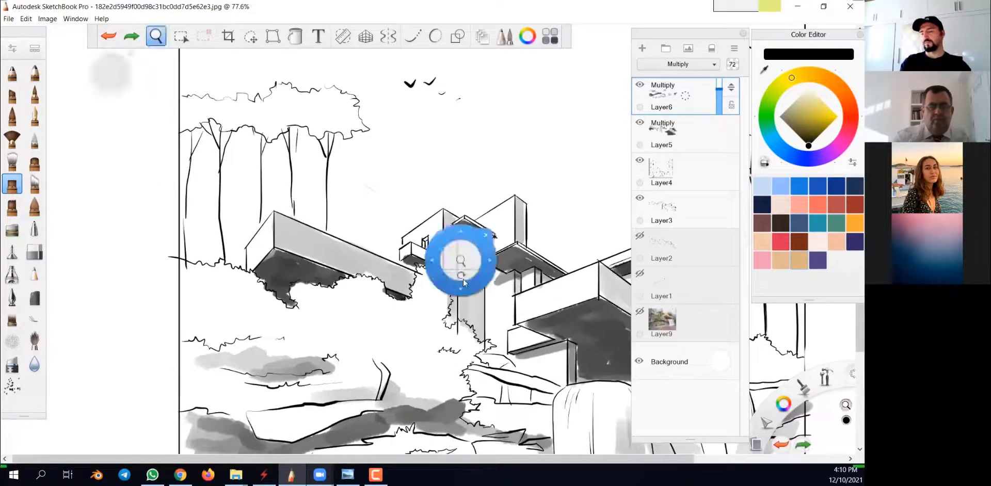
# Set the Conceptual 2 brush size to 43.4 and shade the tree canopies in light grey.
pyautogui.scroll(2, 493, 251)
pyautogui.click(16, 52)
pyautogui.moveTo(379, 232)
pyautogui.mouseDown()
pyautogui.moveTo(405, 283)
pyautogui.moveTo(505, 273)
pyautogui.moveTo(480, 412)
pyautogui.moveTo(356, 335)
pyautogui.mouseUp()
pyautogui.press('space')
pyautogui.moveTo(90, 265); pyautogui.dragTo(112, 264)
pyautogui.moveTo(474, 191); pyautogui.dragTo(521, 181)
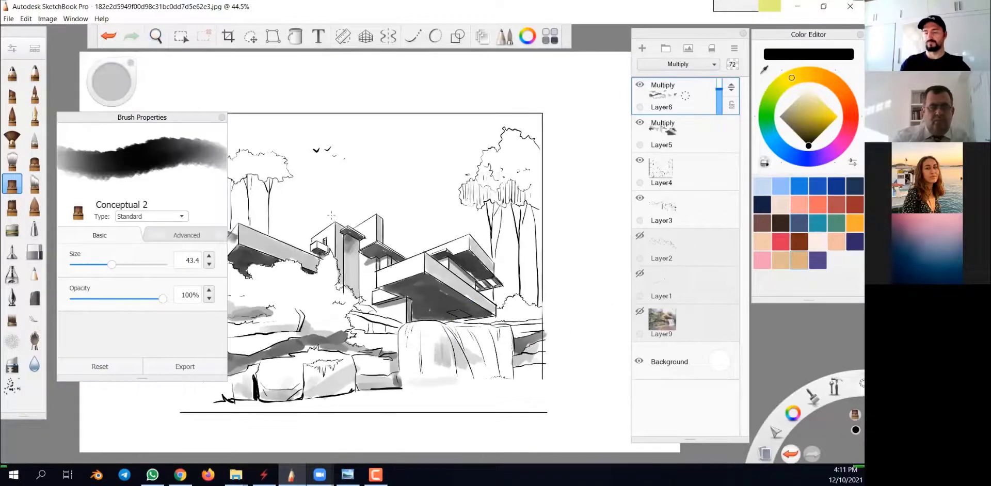
pyautogui.press('space')
pyautogui.moveTo(309, 211); pyautogui.dragTo(435, 217)
pyautogui.moveTo(410, 173); pyautogui.dragTo(320, 174)
pyautogui.moveTo(431, 215); pyautogui.dragTo(440, 219)
pyautogui.moveTo(316, 276); pyautogui.dragTo(443, 305)
# Shade the foliage below the left terrace, the bushes and the remaining rocks in light grey.
pyautogui.press('space')
pyautogui.moveTo(624, 406); pyautogui.dragTo(561, 386)
pyautogui.moveTo(361, 278); pyautogui.dragTo(385, 299)
pyautogui.moveTo(537, 281); pyautogui.dragTo(484, 284)
pyautogui.press('space')
pyautogui.moveTo(490, 310)
pyautogui.mouseDown()
pyautogui.moveTo(536, 371)
pyautogui.moveTo(562, 379)
pyautogui.mouseUp()
pyautogui.moveTo(424, 296); pyautogui.dragTo(452, 310)
pyautogui.press('space')
pyautogui.moveTo(521, 356); pyautogui.dragTo(521, 347)
pyautogui.moveTo(383, 324); pyautogui.dragTo(417, 309)
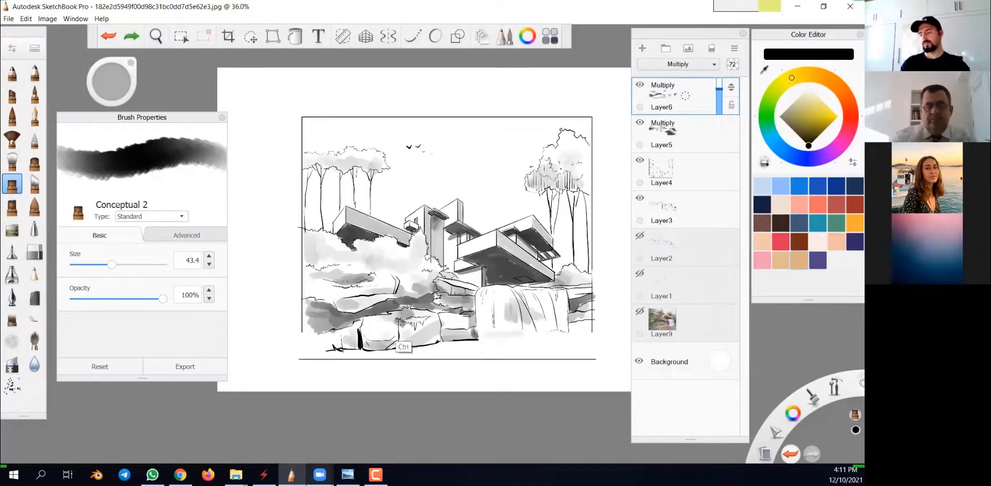
pyautogui.press('space')
pyautogui.moveTo(588, 402); pyautogui.dragTo(575, 404)
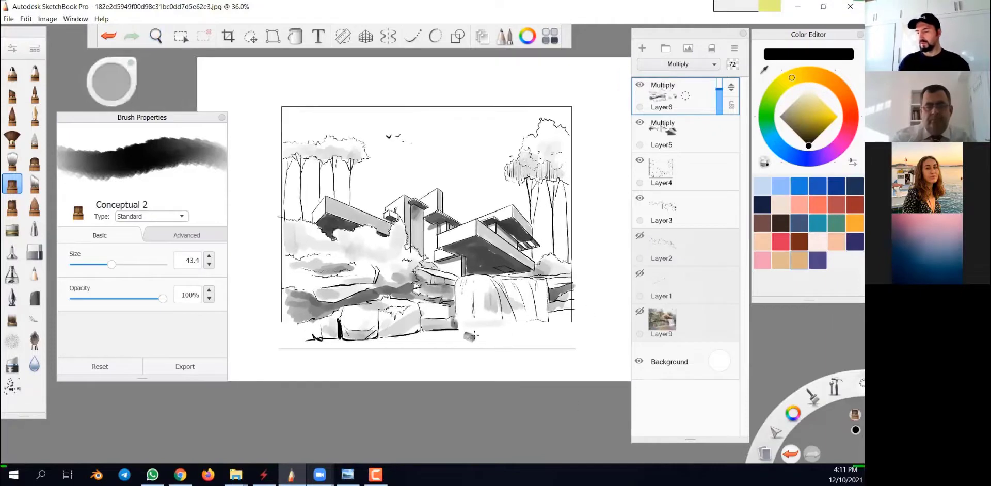
# Lasso-select the empty water area between the rocks, the waterfall's base and the lower frame line.
pyautogui.click(181, 37)
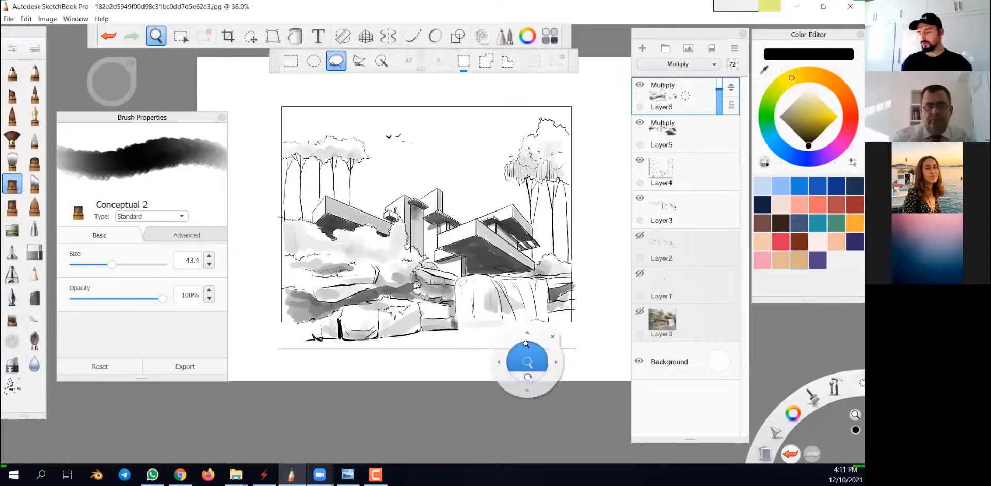
pyautogui.scroll(5, 564, 353)
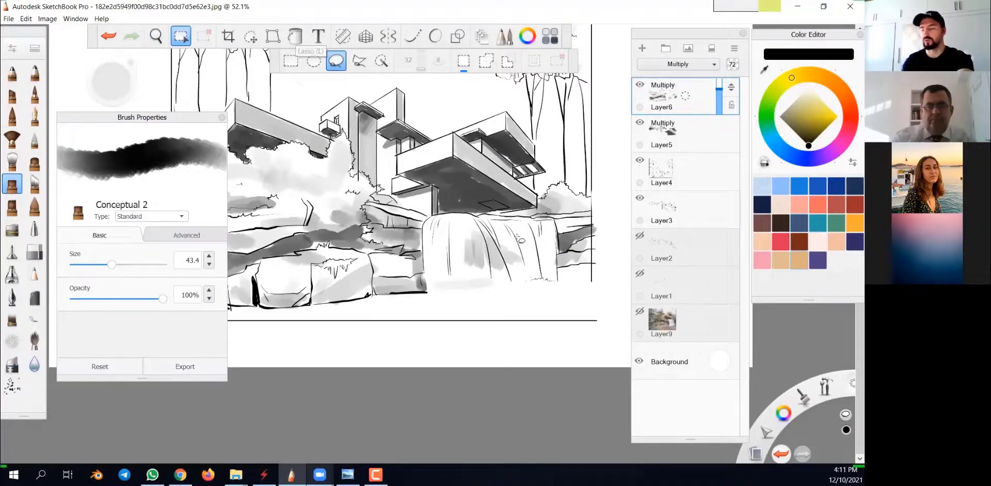
pyautogui.press('space')
pyautogui.moveTo(556, 423); pyautogui.dragTo(585, 451)
pyautogui.press('space')
pyautogui.scroll(-1, 548, 363)
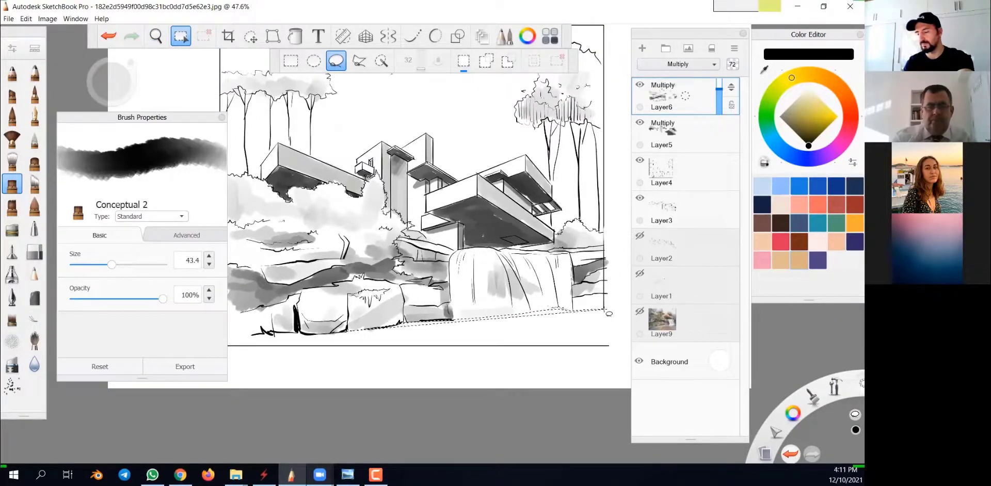
pyautogui.moveTo(263, 333); pyautogui.dragTo(240, 345)
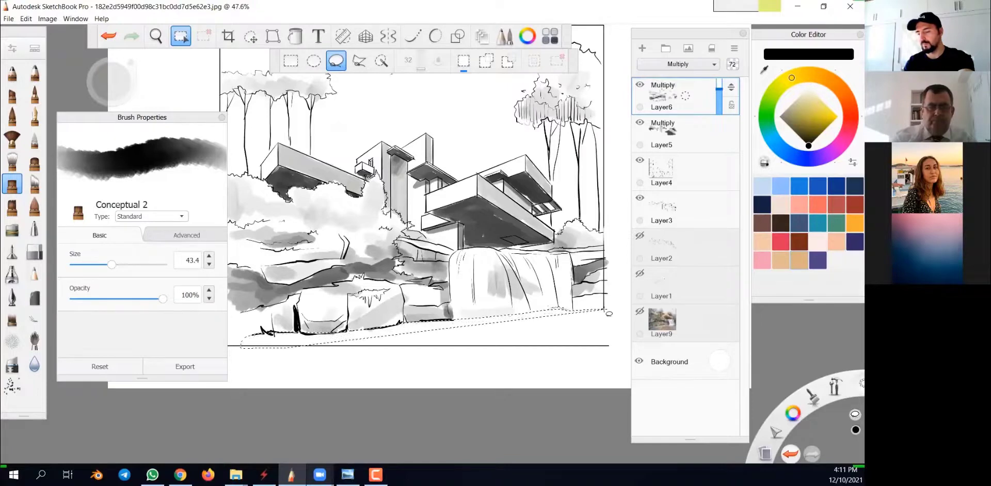
pyautogui.moveTo(609, 314); pyautogui.dragTo(607, 312)
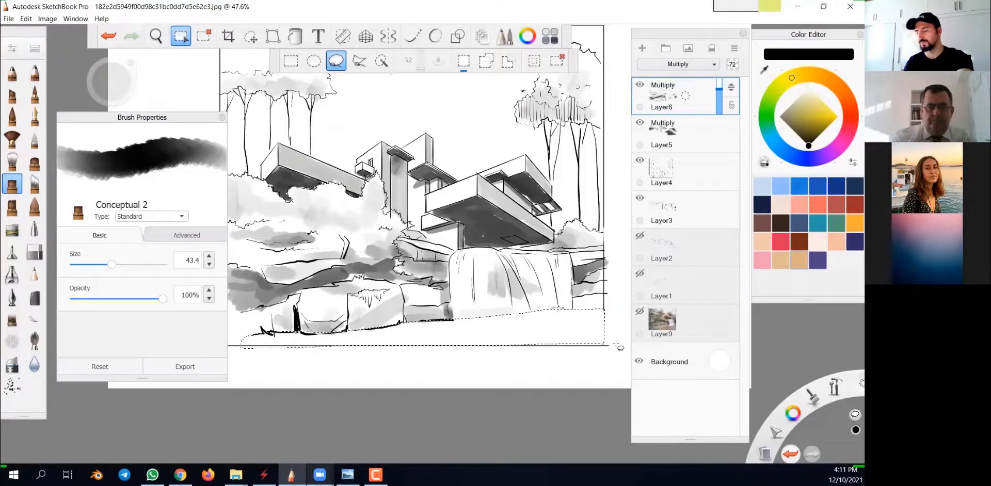
pyautogui.press('alt')
pyautogui.hotkey('ctrl', 'z')
pyautogui.hotkey('ctrl', 'y')
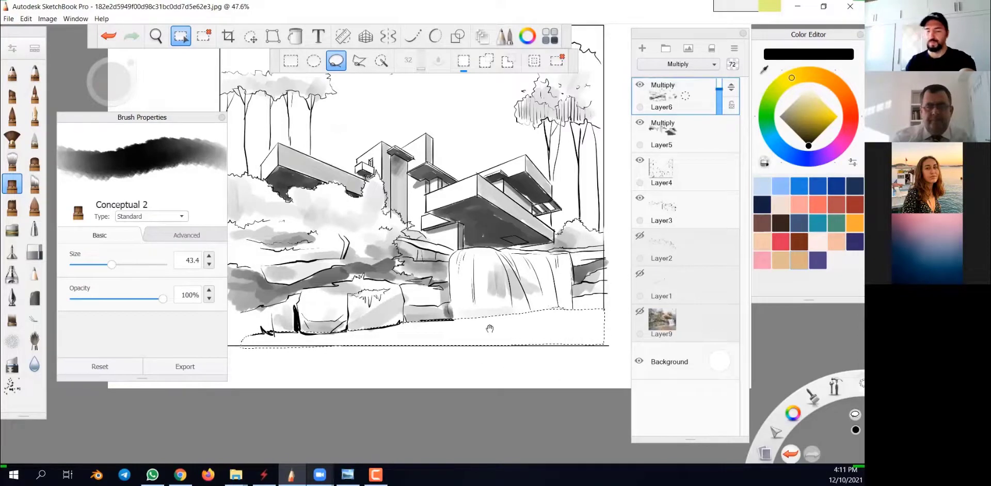
# Switch to the Airbrush and set its size to 368.6.
pyautogui.click(11, 274)
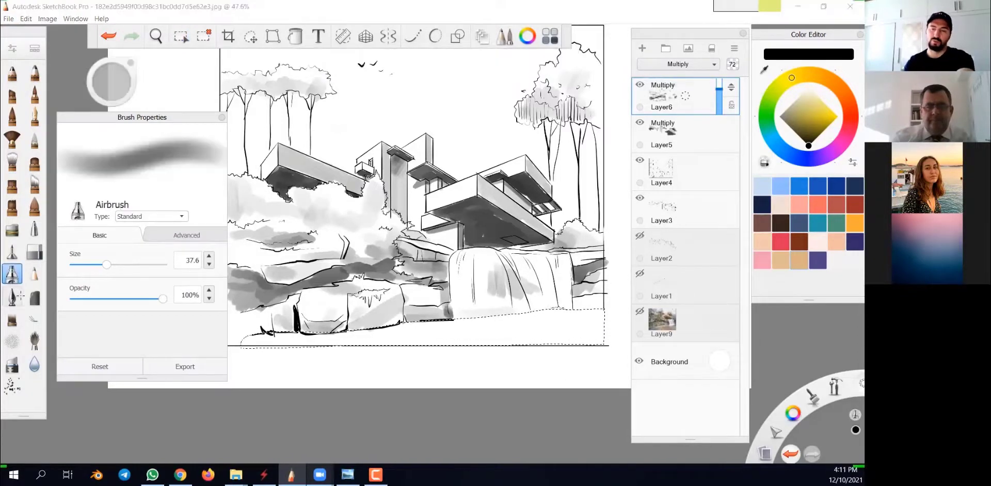
pyautogui.moveTo(123, 265); pyautogui.dragTo(132, 266)
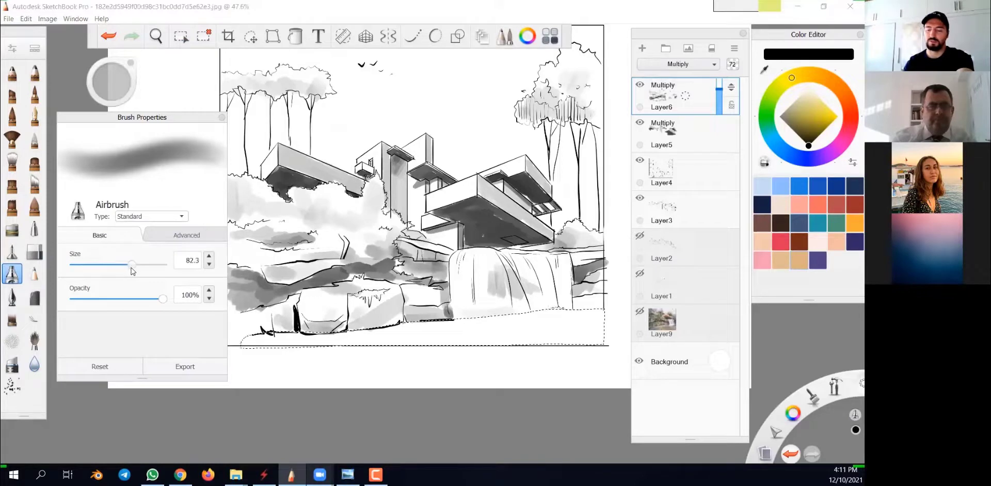
pyautogui.moveTo(544, 330); pyautogui.dragTo(547, 329)
pyautogui.moveTo(146, 265); pyautogui.dragTo(157, 266)
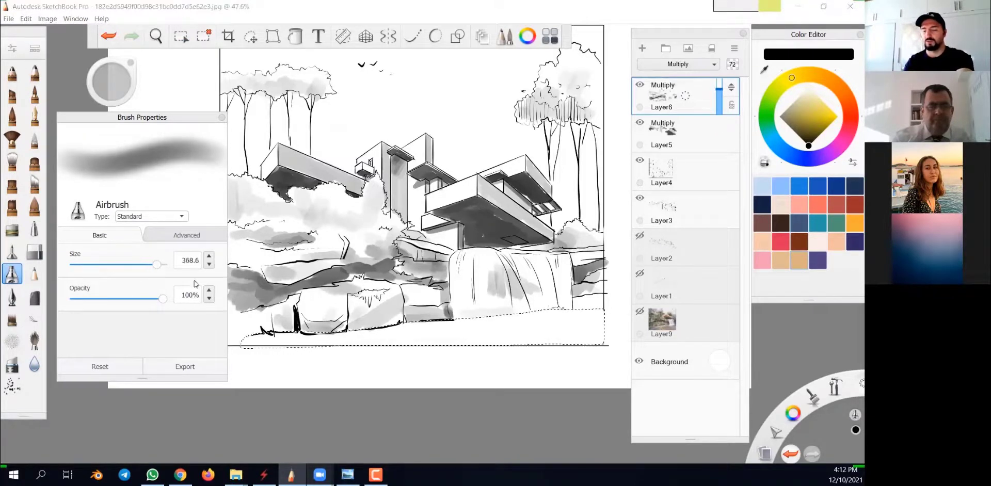
# Airbrush a soft black gradient over the selected water, darkest at the right end, undoing one stroke.
pyautogui.press('space')
pyautogui.moveTo(503, 348); pyautogui.dragTo(507, 364)
pyautogui.click(508, 364)
pyautogui.press('space')
pyautogui.moveTo(542, 393); pyautogui.dragTo(482, 384)
pyautogui.moveTo(516, 320)
pyautogui.mouseDown()
pyautogui.moveTo(517, 312)
pyautogui.moveTo(185, 404)
pyautogui.moveTo(534, 320)
pyautogui.moveTo(337, 413)
pyautogui.mouseUp()
pyautogui.hotkey('ctrl', 'z')
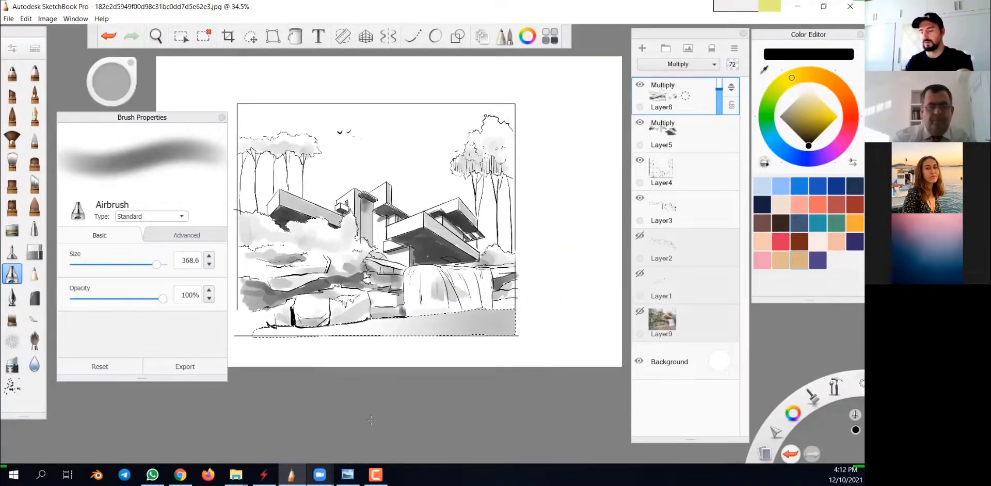
pyautogui.moveTo(455, 348); pyautogui.dragTo(505, 331)
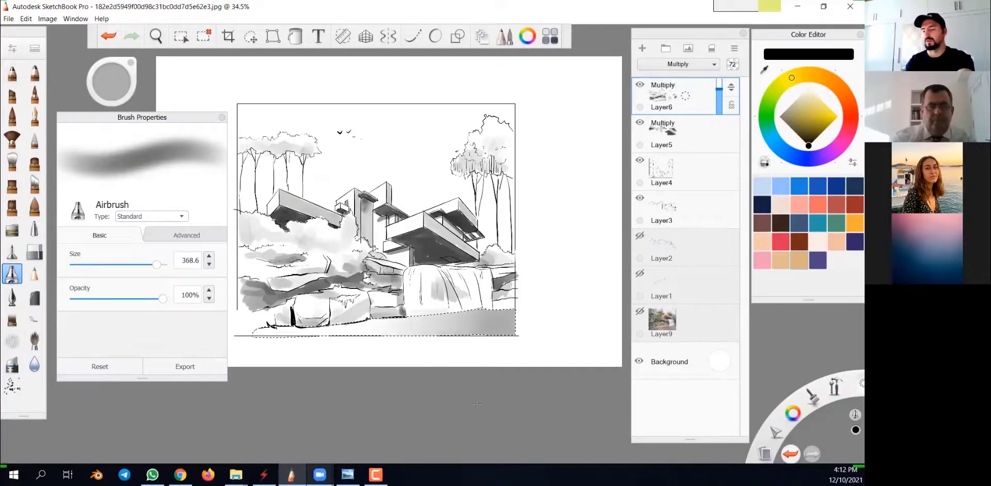
# Undo the last airbrush stroke, soften the gradient across the selected water again and clear the selection.
pyautogui.hotkey('ctrl', 'd')
pyautogui.press('space')
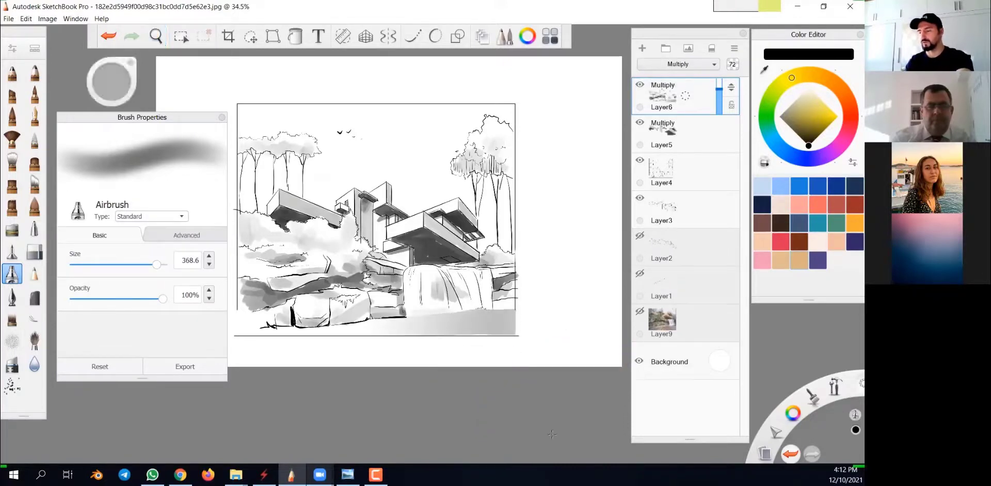
pyautogui.hotkey('ctrl', 'z')
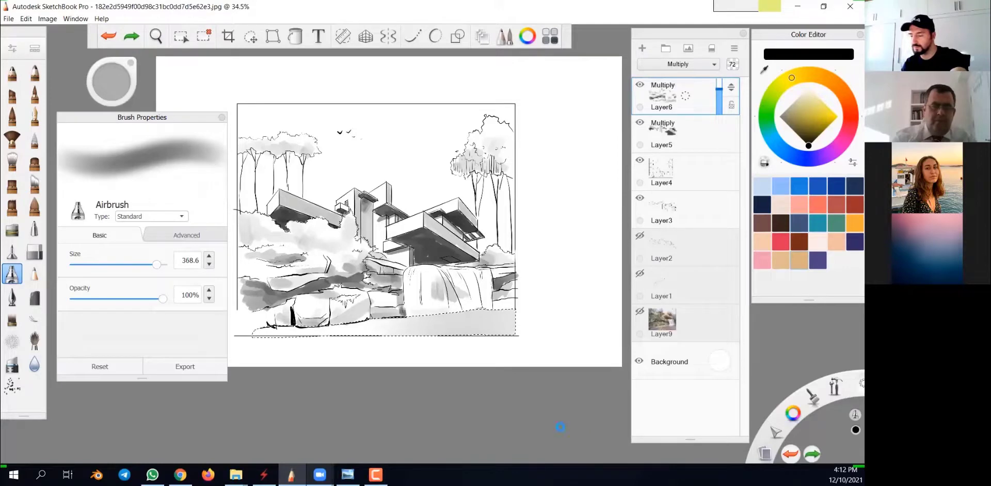
pyautogui.hotkey('ctrl', 'z')
pyautogui.press('space')
pyautogui.moveTo(513, 356)
pyautogui.mouseDown()
pyautogui.moveTo(558, 353)
pyautogui.moveTo(582, 304)
pyautogui.moveTo(495, 351)
pyautogui.moveTo(376, 354)
pyautogui.mouseUp()
pyautogui.hotkey('ctrl', 'd')
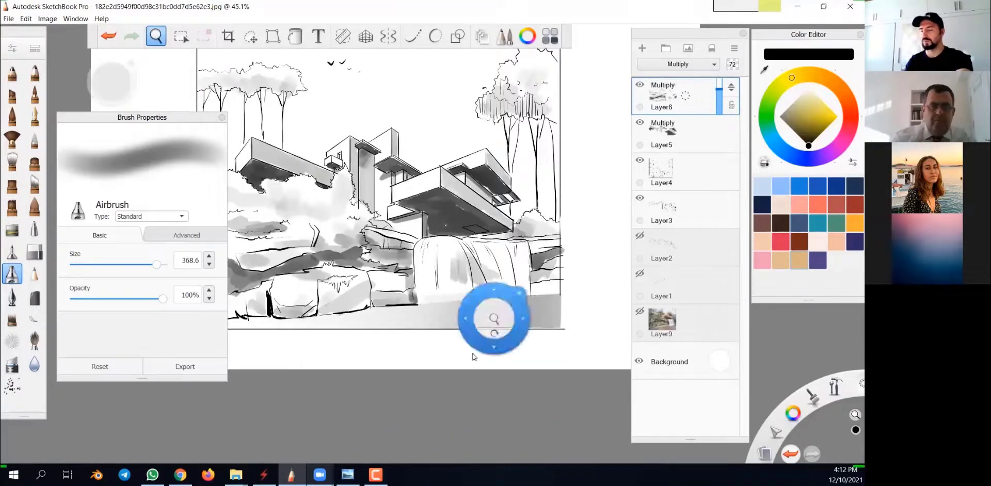
# Change the Background colour from white to a light orange tan.
pyautogui.press('space')
pyautogui.moveTo(491, 326); pyautogui.dragTo(540, 404)
pyautogui.moveTo(495, 359); pyautogui.dragTo(536, 327)
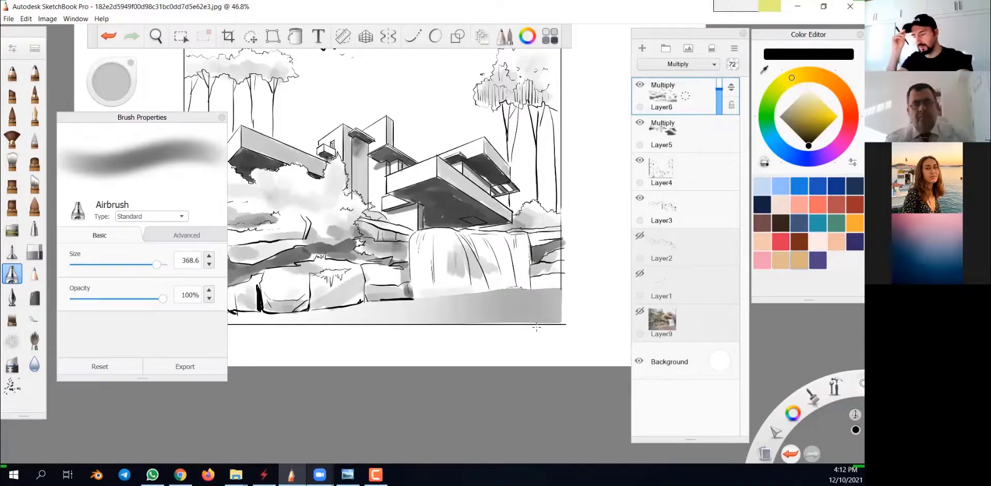
pyautogui.press('space')
pyautogui.moveTo(484, 298); pyautogui.dragTo(480, 312)
pyautogui.moveTo(516, 336); pyautogui.dragTo(543, 400)
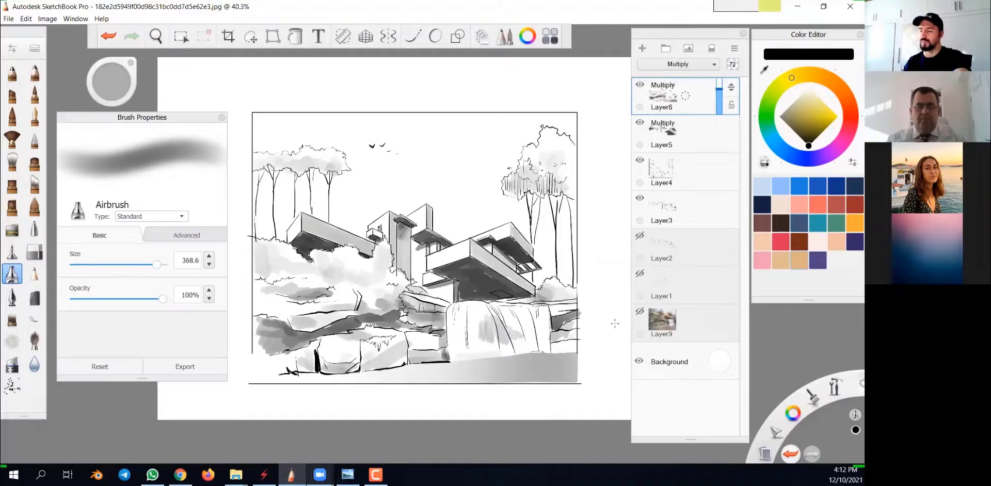
pyautogui.click(722, 361)
pyautogui.click(735, 339)
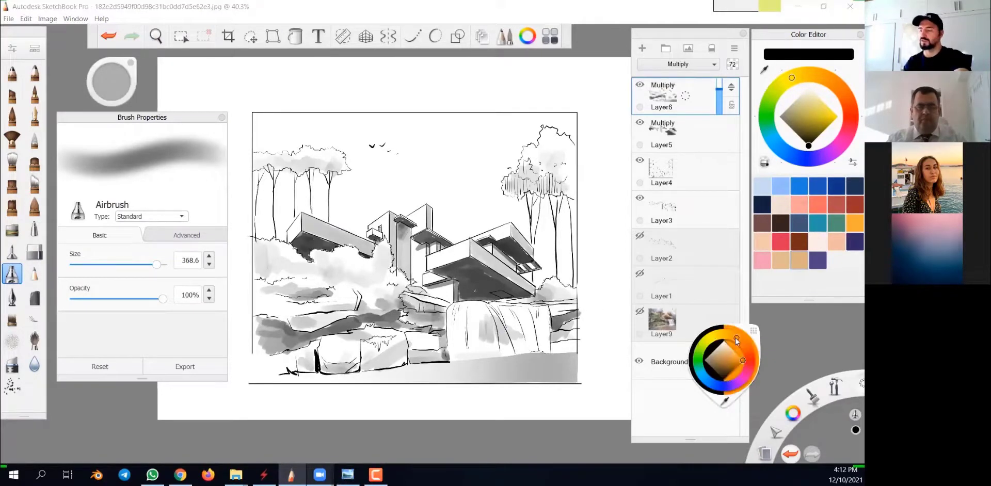
pyautogui.click(735, 337)
pyautogui.click(725, 353)
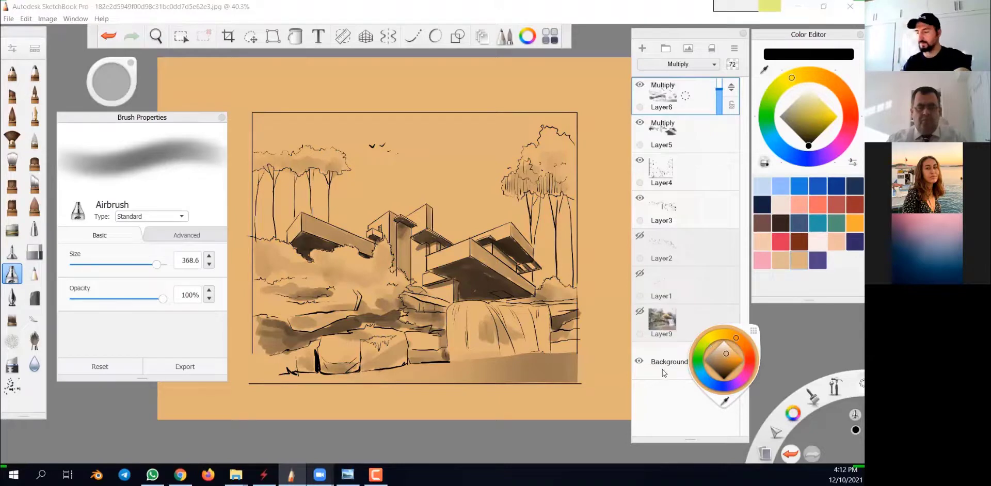
pyautogui.click(667, 397)
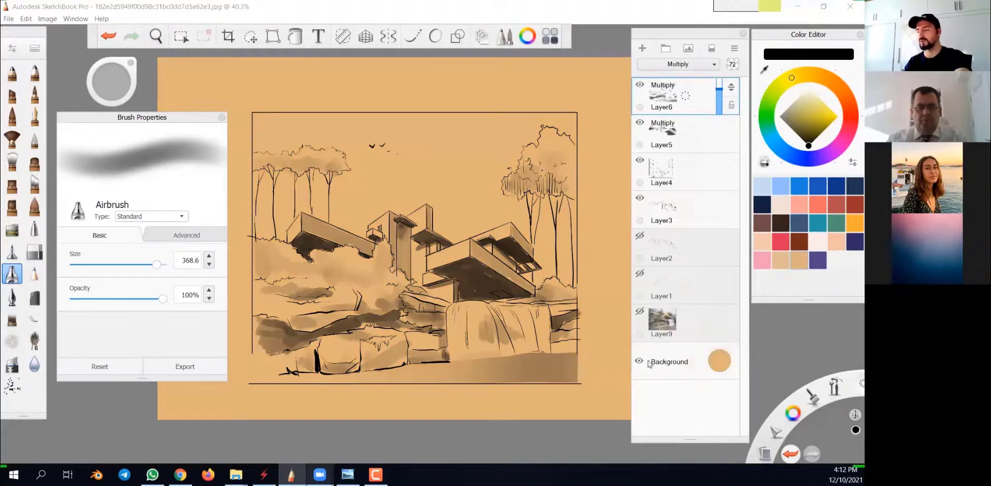
# Add a layer above Layer2, try a radial gradient fill in olive yellow on it and undo the fill.
pyautogui.click(670, 242)
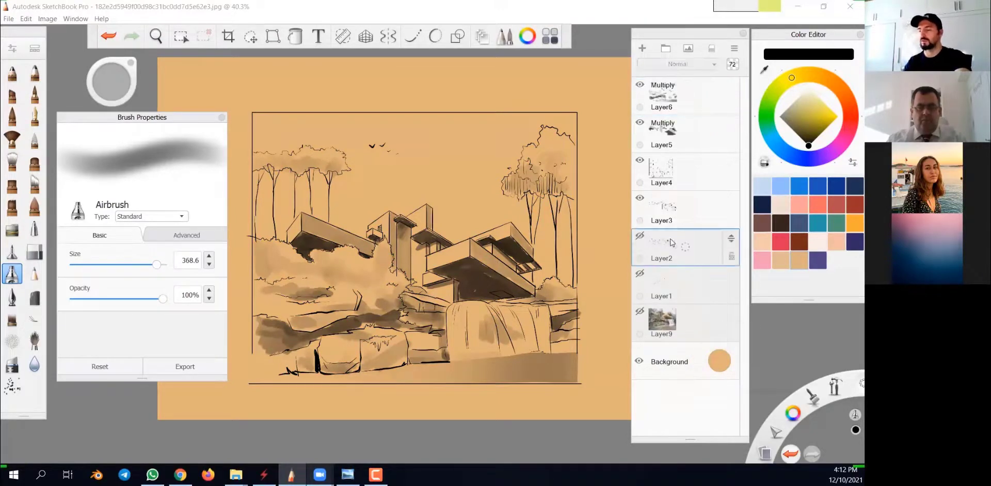
pyautogui.click(642, 48)
pyautogui.moveTo(815, 119); pyautogui.dragTo(809, 120)
pyautogui.click(295, 36)
pyautogui.click(452, 165)
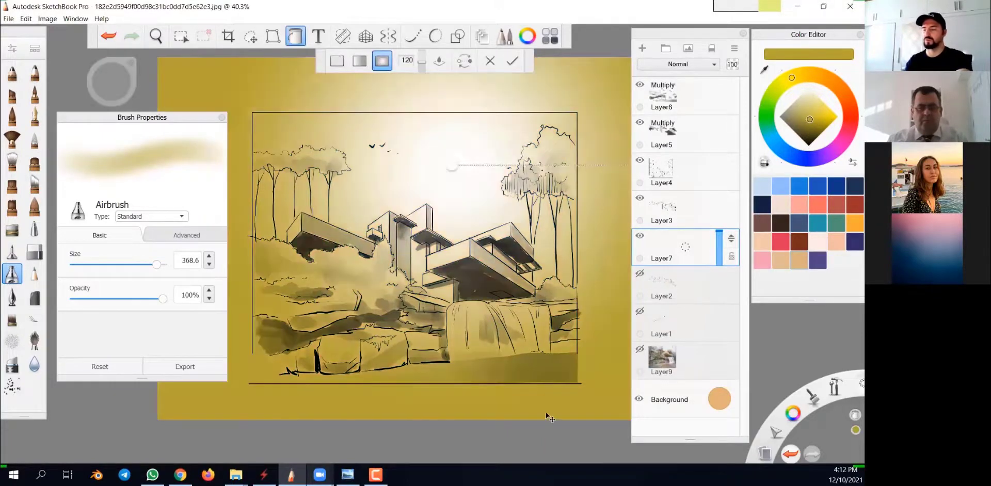
pyautogui.hotkey('ctrl', 'z')
# Try a solid olive-yellow fill on Layer7 and delete that layer.
pyautogui.click(337, 61)
pyautogui.click(557, 349)
pyautogui.press('space')
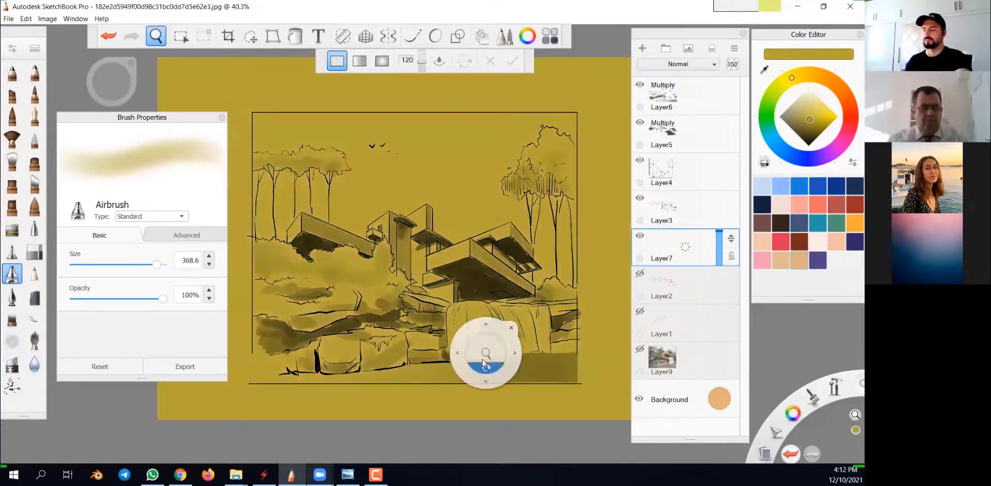
pyautogui.moveTo(483, 364); pyautogui.dragTo(488, 370)
pyautogui.moveTo(685, 247); pyautogui.dragTo(734, 220)
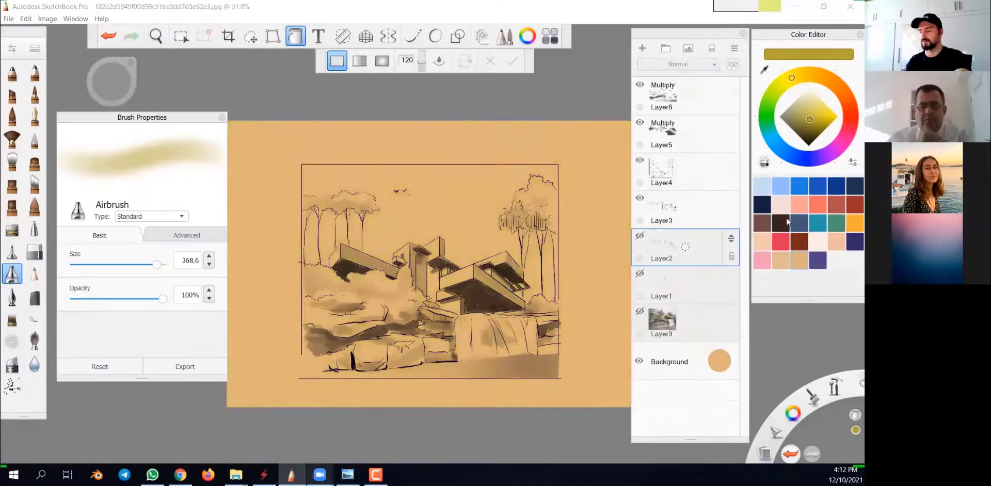
# Open the Background's colour puck again and try a lighter tan swatch.
pyautogui.press('space')
pyautogui.moveTo(447, 327); pyautogui.dragTo(593, 380)
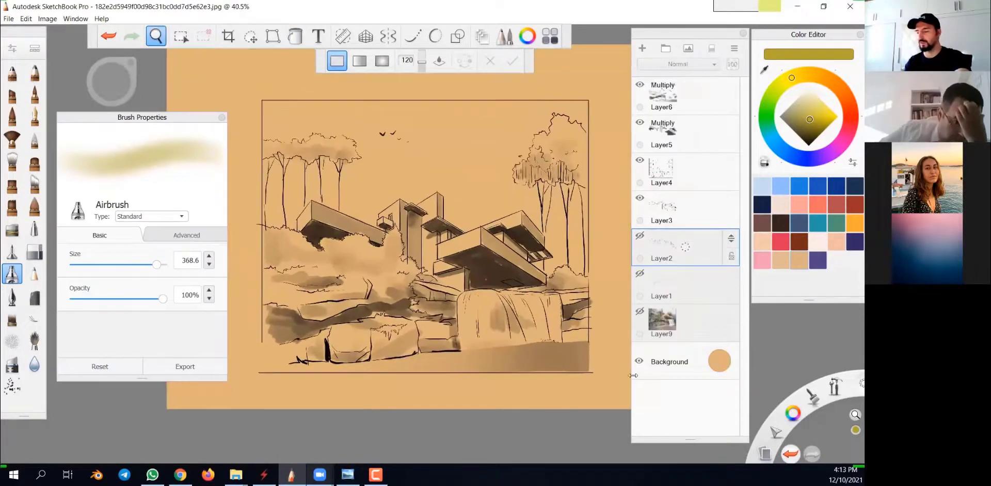
pyautogui.click(720, 358)
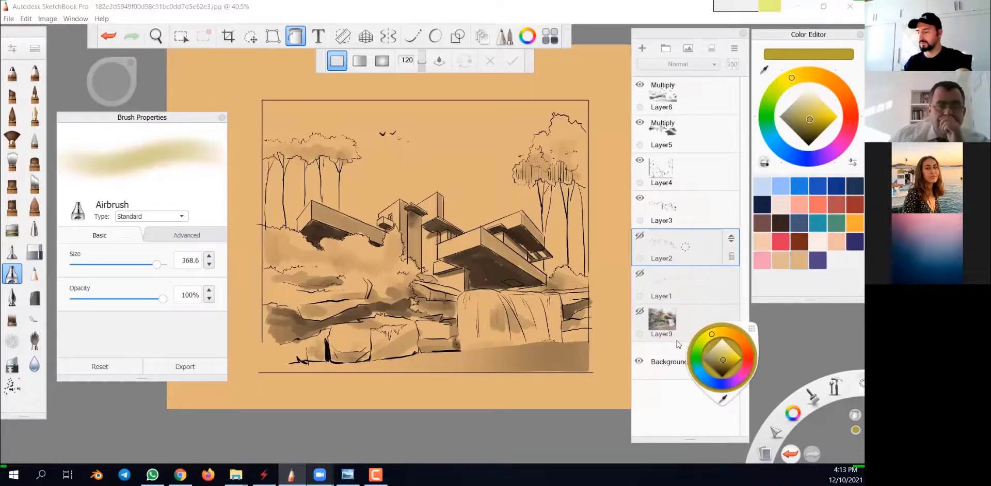
pyautogui.click(786, 265)
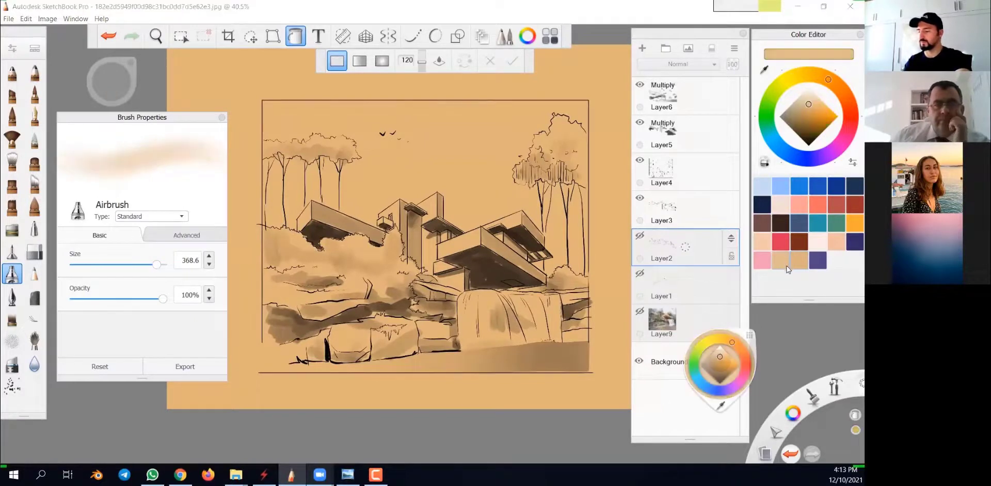
pyautogui.click(725, 353)
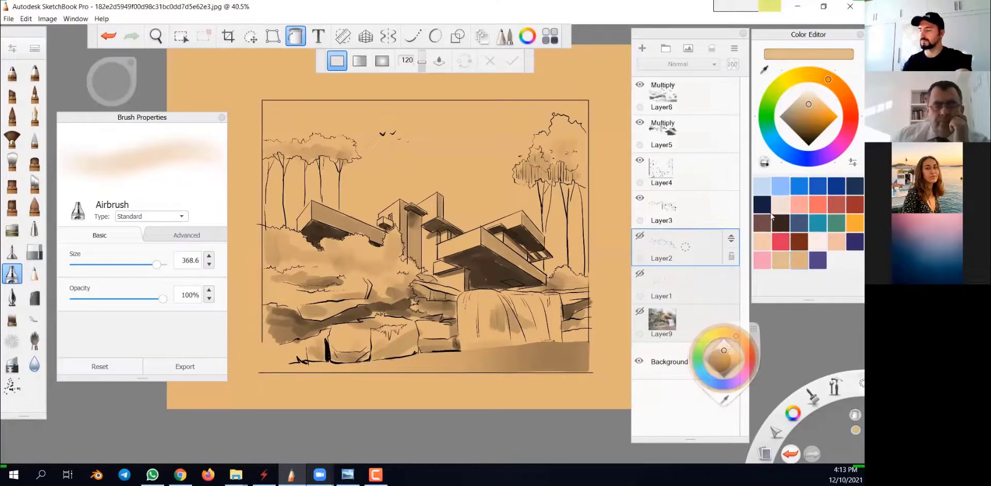
pyautogui.press('space')
pyautogui.moveTo(489, 329); pyautogui.dragTo(557, 362)
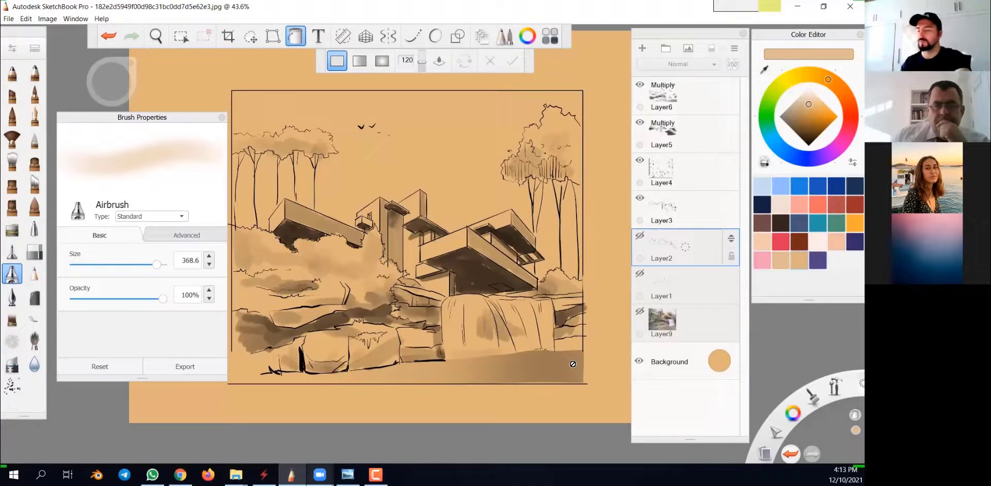
# Add a new layer above Layer6 and set its blending mode to Screen.
pyautogui.click(645, 49)
pyautogui.click(690, 64)
pyautogui.click(689, 143)
# Paint near-white vertical highlight streaks down the waterfall with the Conceptual 2 brush.
pyautogui.click(809, 89)
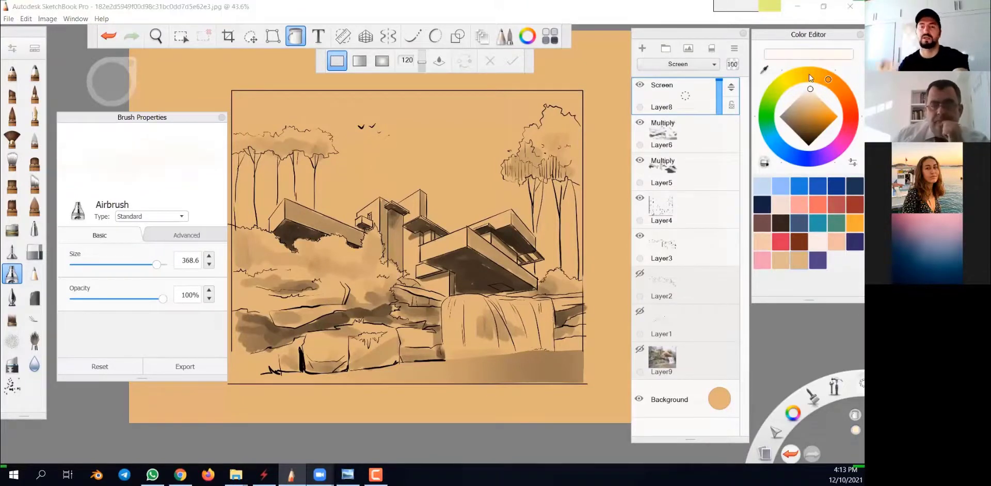
pyautogui.click(12, 184)
pyautogui.press('space')
pyautogui.moveTo(510, 320); pyautogui.dragTo(564, 236)
pyautogui.moveTo(384, 248); pyautogui.dragTo(358, 328)
pyautogui.hotkey('ctrl', 'z')
pyautogui.moveTo(395, 237); pyautogui.dragTo(429, 237)
pyautogui.moveTo(379, 244)
pyautogui.mouseDown()
pyautogui.moveTo(357, 360)
pyautogui.moveTo(385, 331)
pyautogui.mouseUp()
pyautogui.moveTo(407, 243); pyautogui.dragTo(476, 258)
pyautogui.press('space')
pyautogui.moveTo(363, 267); pyautogui.dragTo(367, 354)
pyautogui.moveTo(403, 250)
pyautogui.mouseDown()
pyautogui.moveTo(424, 296)
pyautogui.moveTo(438, 302)
pyautogui.mouseUp()
pyautogui.moveTo(461, 252); pyautogui.dragTo(488, 330)
# Try a highlight stroke on the house's projecting terrace and undo it.
pyautogui.press('space')
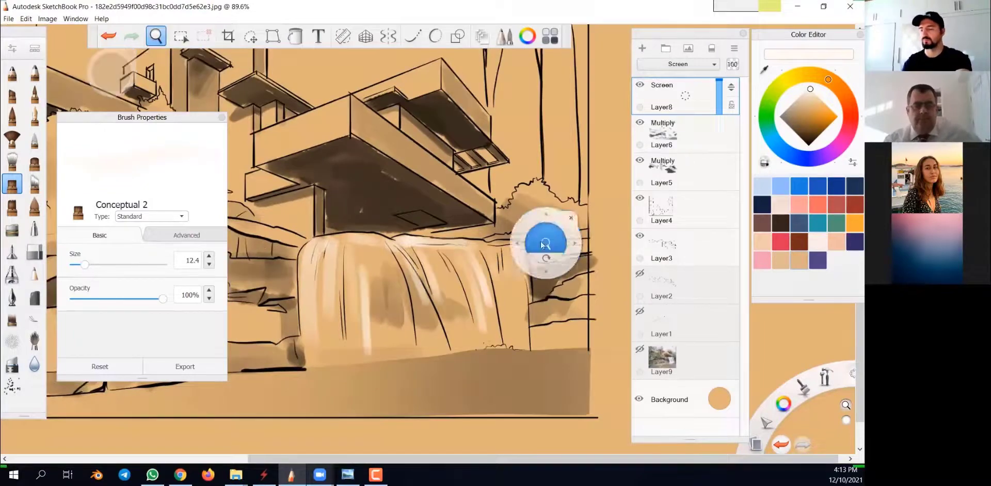
pyautogui.moveTo(546, 264); pyautogui.dragTo(552, 407)
pyautogui.click(719, 398)
pyautogui.moveTo(457, 124); pyautogui.dragTo(485, 133)
pyautogui.hotkey('ctrl', 'z')
pyautogui.scroll(2, 424, 289)
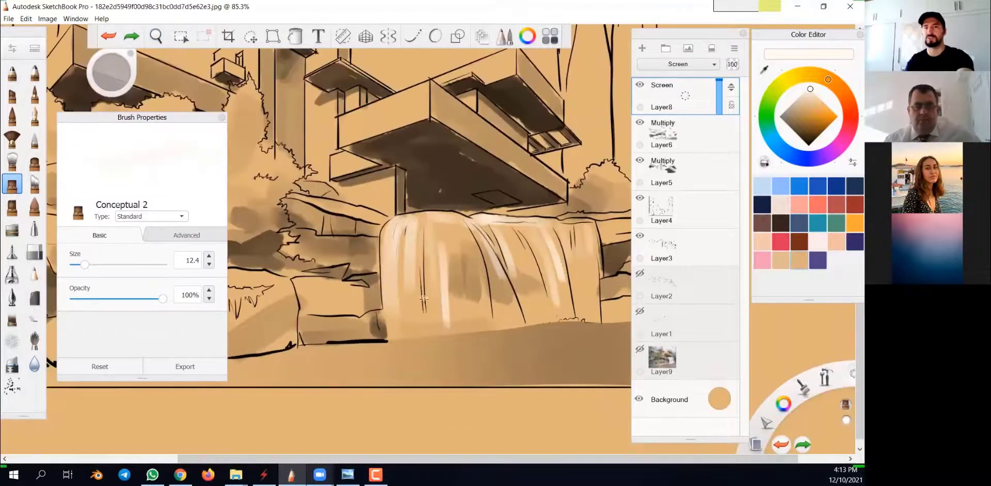
# Select vertical strips of water below the waterfall, airbrush near-white reflections into them at size 79.7 and clear the selection.
pyautogui.press('space')
pyautogui.moveTo(424, 309); pyautogui.dragTo(440, 341)
pyautogui.press('m')
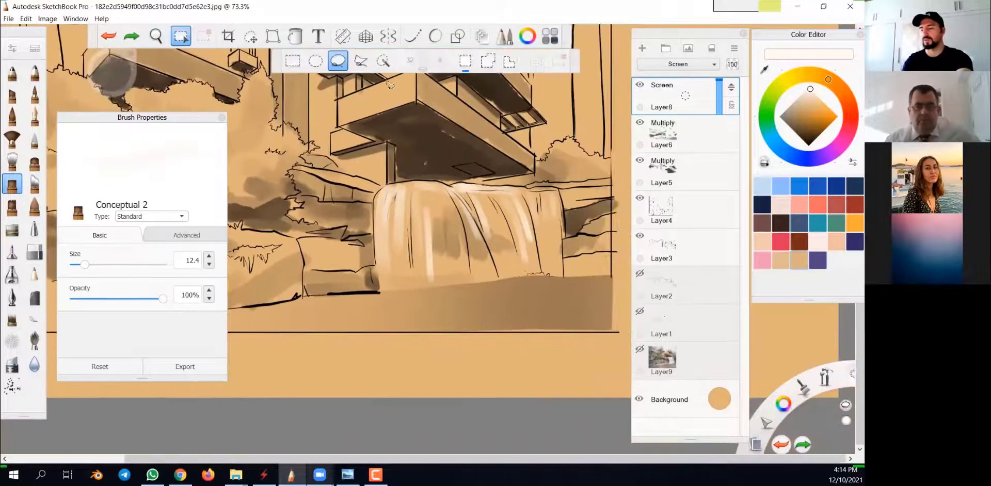
pyautogui.moveTo(550, 277)
pyautogui.mouseDown()
pyautogui.moveTo(539, 341)
pyautogui.moveTo(508, 342)
pyautogui.mouseUp()
pyautogui.click(11, 273)
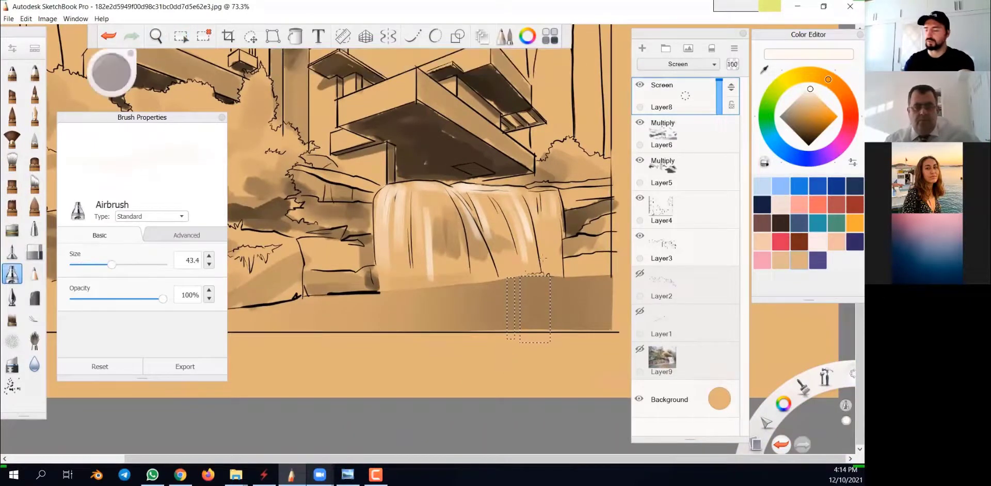
pyautogui.click(131, 265)
pyautogui.hotkey('ctrl', 'd')
# Select the water area at the waterfall's left foot and airbrush a near-white reflection into it.
pyautogui.press('space')
pyautogui.moveTo(508, 283)
pyautogui.mouseDown()
pyautogui.moveTo(547, 284)
pyautogui.moveTo(516, 411)
pyautogui.moveTo(544, 420)
pyautogui.mouseUp()
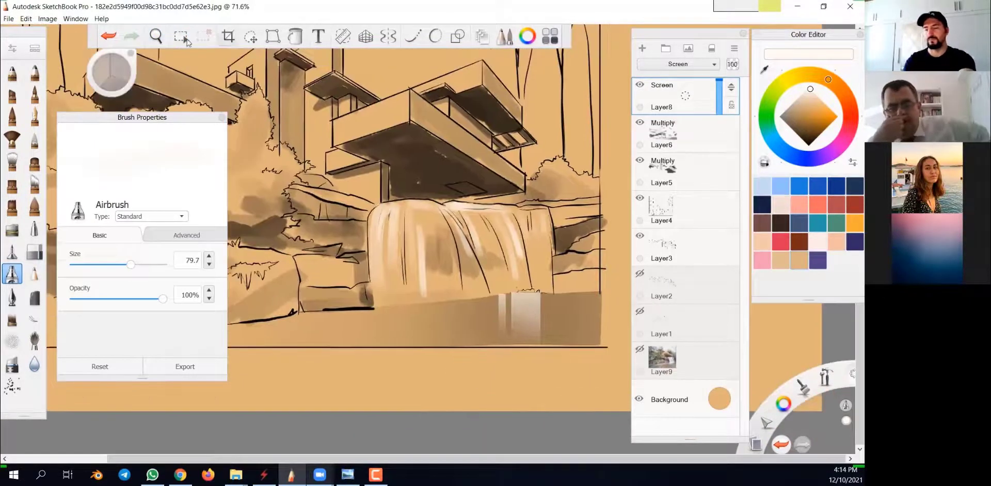
pyautogui.press('m')
pyautogui.press('l')
pyautogui.moveTo(446, 302); pyautogui.dragTo(331, 330)
pyautogui.press('b')
# Draw white splash dots at the waterfall's foot and thin ripple lines across the water with the Ink Pen at size 12.0.
pyautogui.press('space')
pyautogui.moveTo(477, 304)
pyautogui.mouseDown()
pyautogui.moveTo(529, 398)
pyautogui.moveTo(477, 305)
pyautogui.moveTo(552, 237)
pyautogui.mouseUp()
pyautogui.click(28, 115)
pyautogui.press('space')
pyautogui.moveTo(809, 90); pyautogui.dragTo(810, 64)
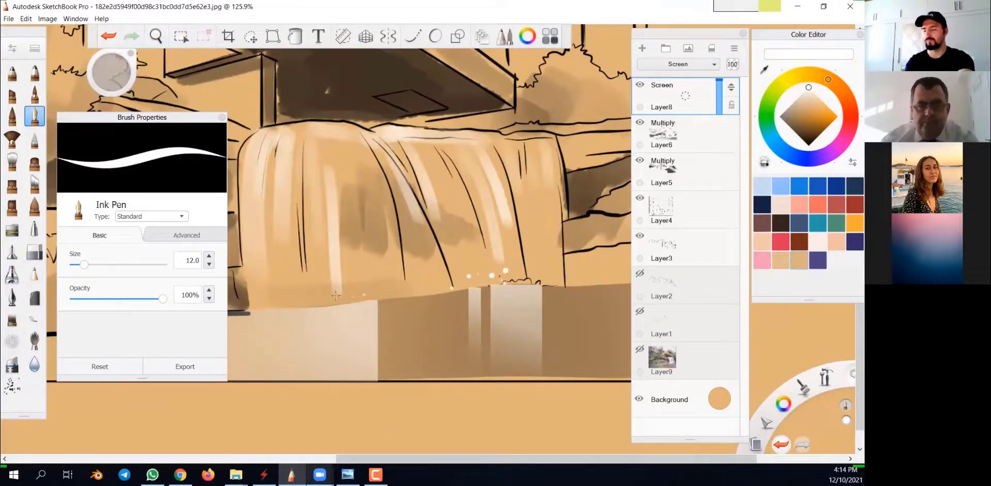
pyautogui.moveTo(280, 310); pyautogui.dragTo(260, 310)
pyautogui.press('space')
pyautogui.moveTo(509, 316); pyautogui.dragTo(474, 353)
pyautogui.moveTo(346, 328); pyautogui.dragTo(346, 350)
pyautogui.press('space')
pyautogui.moveTo(490, 330); pyautogui.dragTo(406, 318)
pyautogui.moveTo(500, 297); pyautogui.dragTo(500, 315)
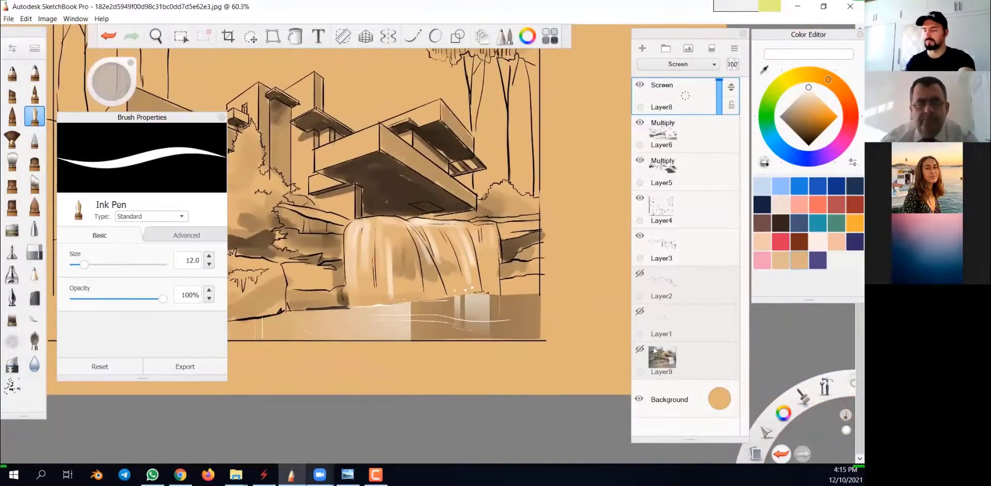
# Start a polyline selection of the sky along the upper edges of the house's right-hand terraces.
pyautogui.scroll(-2, 624, 377)
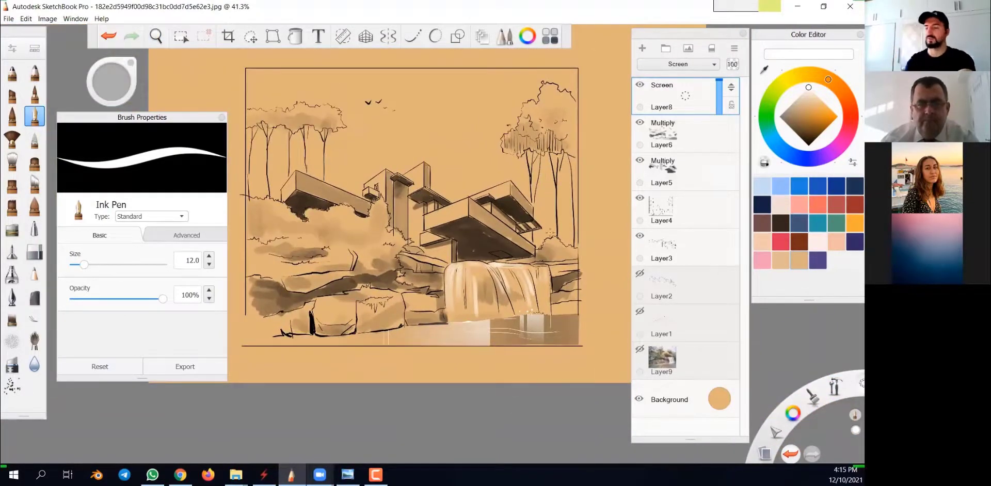
pyautogui.click(180, 36)
pyautogui.scroll(2, 407, 293)
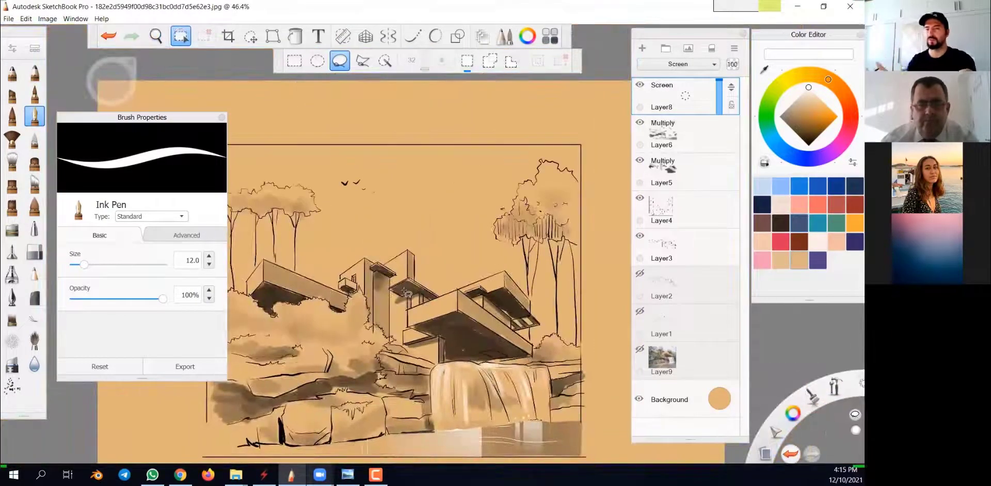
pyautogui.click(362, 61)
pyautogui.scroll(9, 555, 360)
pyautogui.moveTo(420, 323); pyautogui.dragTo(519, 424)
pyautogui.click(455, 380)
pyautogui.click(398, 340)
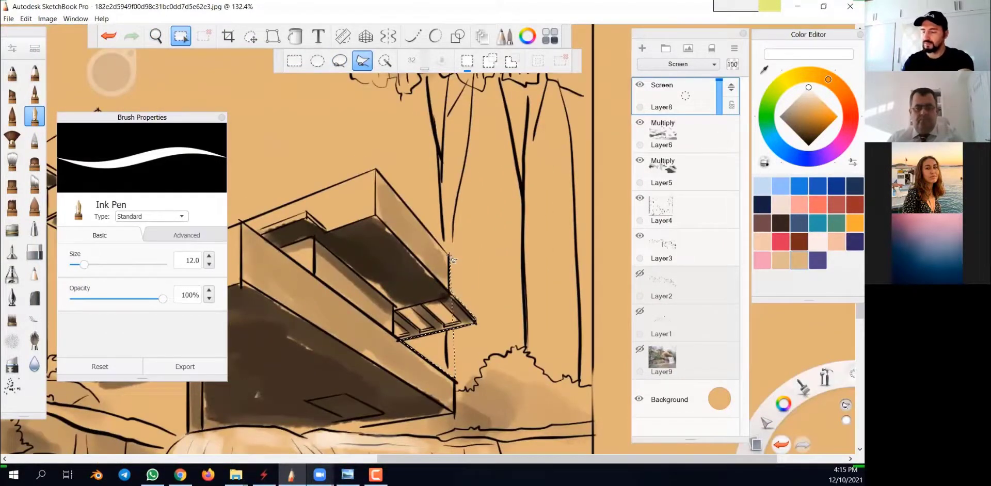
pyautogui.click(375, 169)
pyautogui.moveTo(376, 243); pyautogui.dragTo(620, 227)
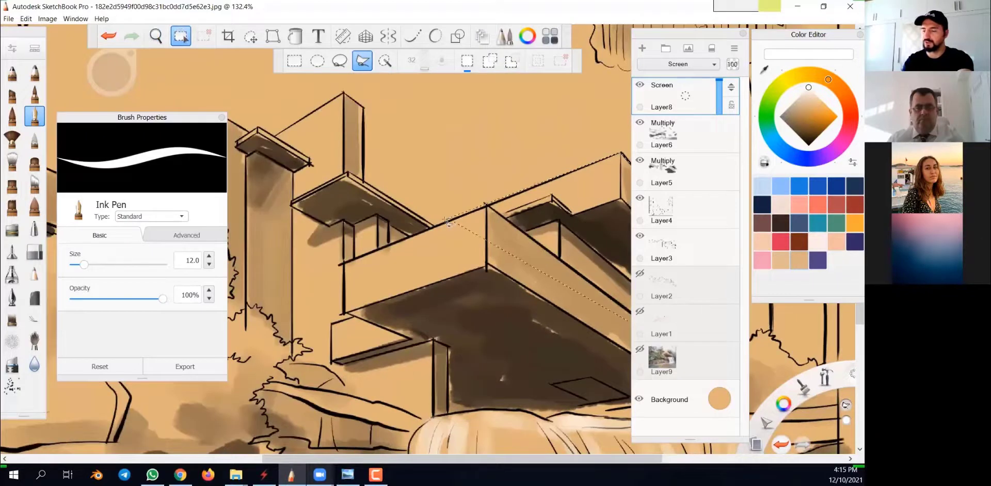
# Continue the polyline sky selection around the tower and the small balcony and close it along the left terrace and frame.
pyautogui.click(365, 181)
pyautogui.click(363, 106)
pyautogui.click(277, 135)
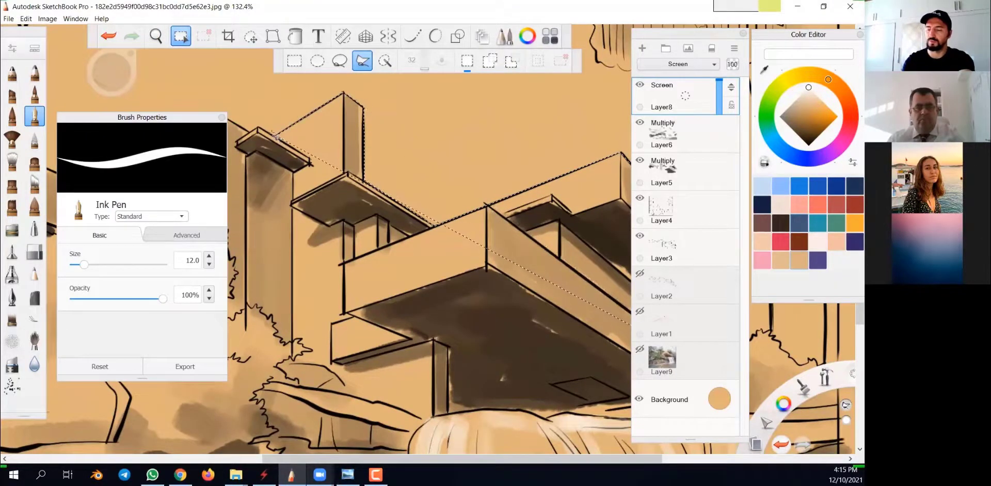
pyautogui.click(258, 128)
pyautogui.click(250, 133)
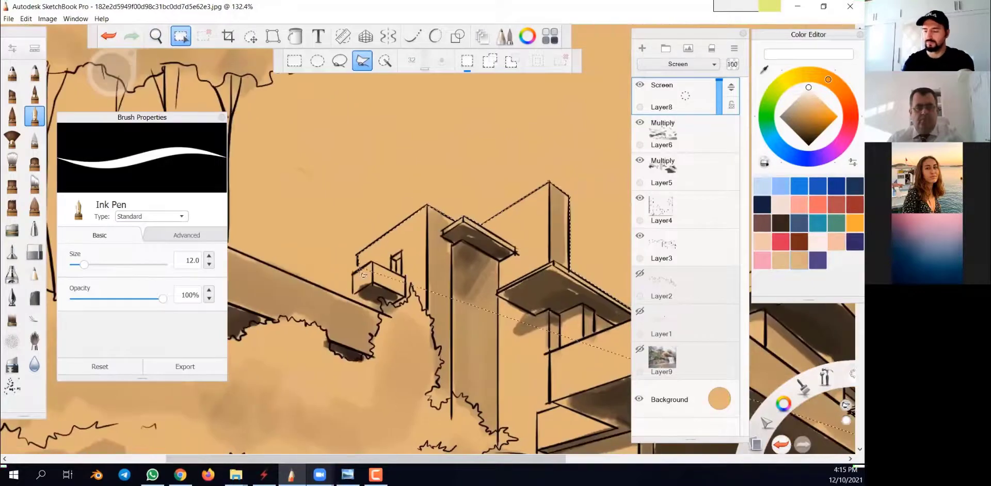
pyautogui.click(363, 303)
pyautogui.moveTo(330, 289); pyautogui.dragTo(610, 317)
pyautogui.click(421, 239)
pyautogui.scroll(-5, 287, 160)
pyautogui.scroll(5, 440, 207)
pyautogui.doubleClick(439, 358)
# Refine the lower edge of the sky selection along the bushes beside the house with the Lasso.
pyautogui.click(339, 61)
pyautogui.moveTo(326, 364); pyautogui.dragTo(417, 365)
pyautogui.moveTo(248, 369); pyautogui.dragTo(408, 354)
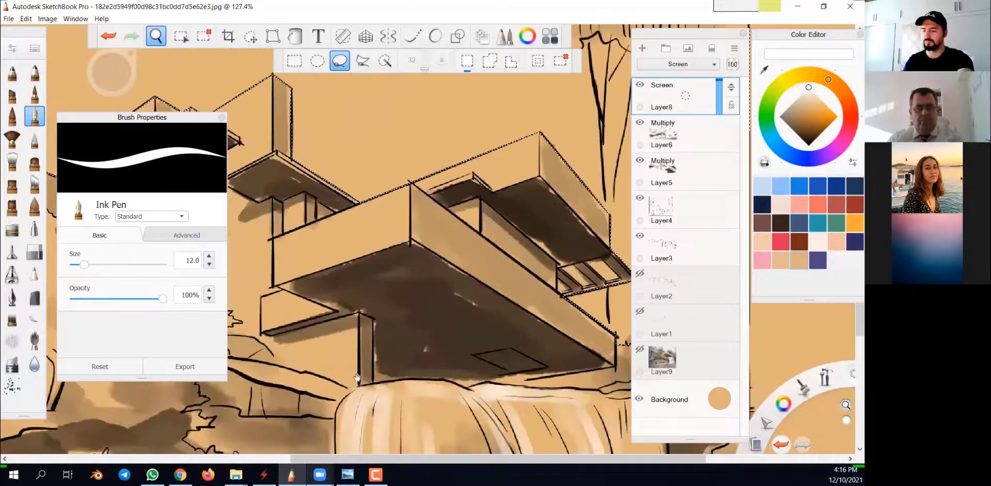
pyautogui.moveTo(268, 247); pyautogui.dragTo(494, 349)
pyautogui.moveTo(379, 361)
pyautogui.mouseDown()
pyautogui.moveTo(332, 347)
pyautogui.moveTo(330, 362)
pyautogui.mouseUp()
# Subtract the strip outside the frame's left edge from the sky selection with a rectangle and undo one further adjustment.
pyautogui.click(294, 61)
pyautogui.moveTo(312, 380); pyautogui.dragTo(288, 111)
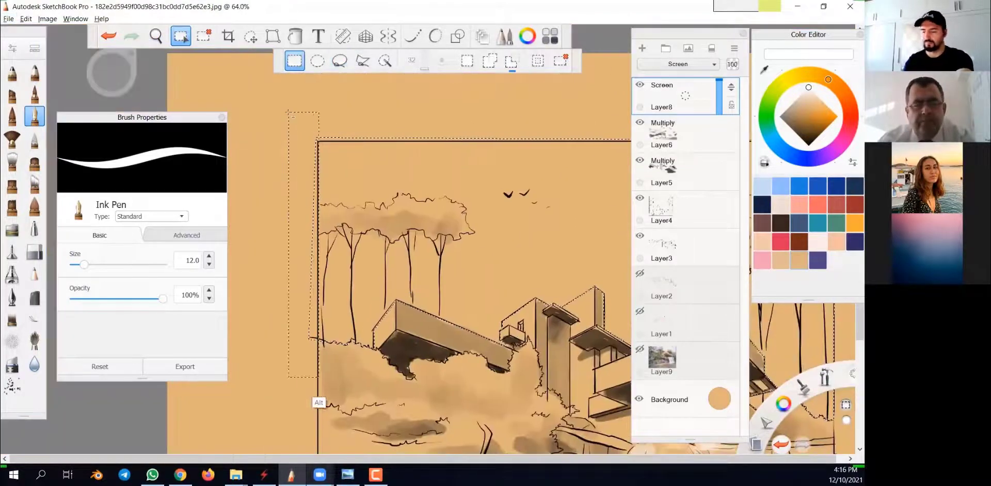
pyautogui.moveTo(429, 227); pyautogui.dragTo(393, 268)
pyautogui.moveTo(575, 247); pyautogui.dragTo(241, 222)
pyautogui.hotkey('ctrl', 'z')
pyautogui.press('space')
pyautogui.moveTo(531, 449); pyautogui.dragTo(545, 344)
pyautogui.moveTo(488, 356); pyautogui.dragTo(556, 419)
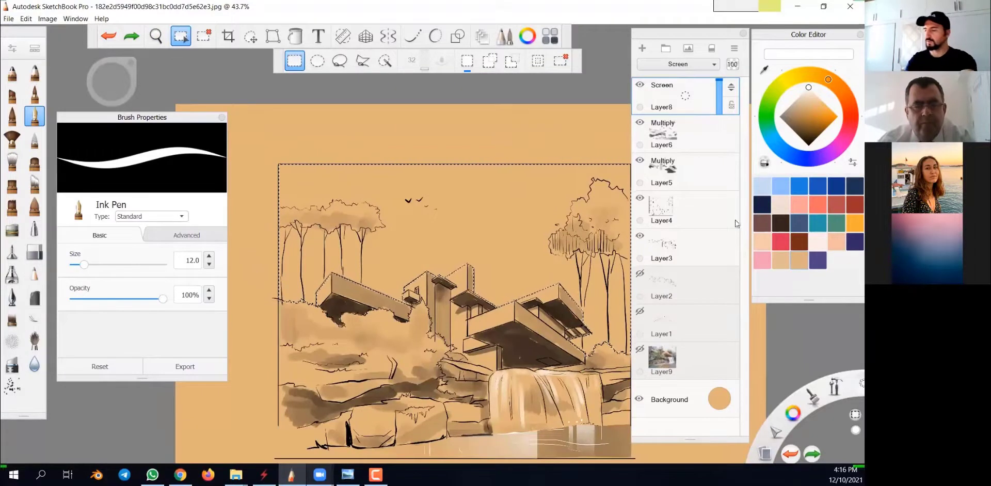
# Add a new layer above Layer2 and set the Airbrush size to 511.0.
pyautogui.click(671, 284)
pyautogui.click(642, 48)
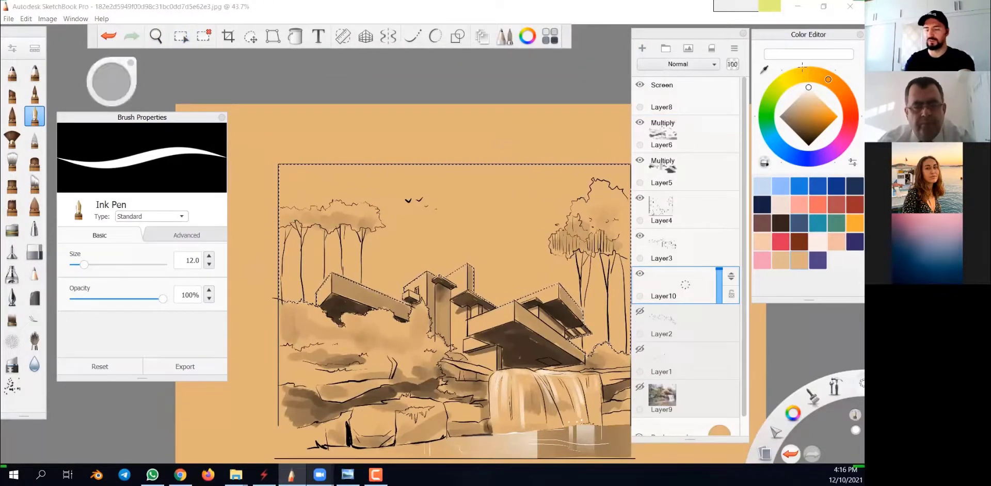
pyautogui.click(12, 273)
pyautogui.moveTo(151, 264); pyautogui.dragTo(165, 267)
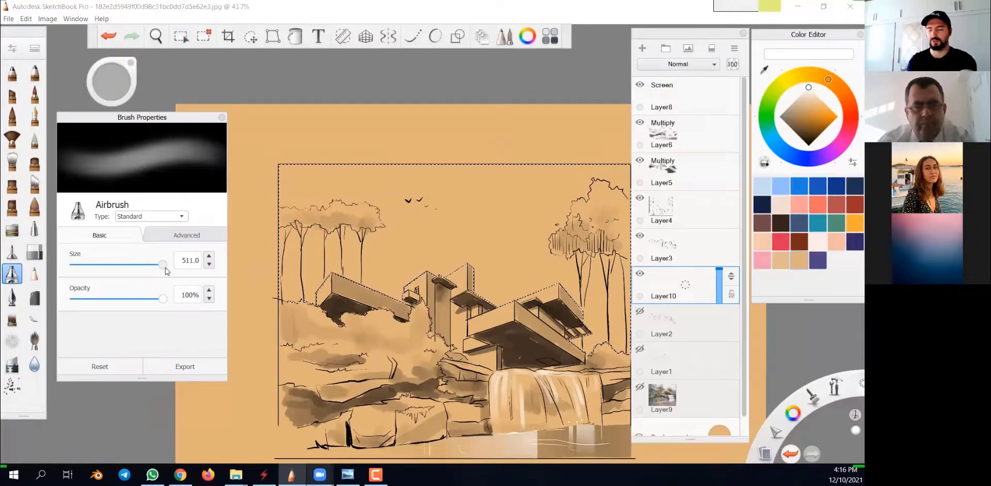
# Airbrush a soft white glow behind the house in the selected sky, undoing the first stronger pass, and clear the selection.
pyautogui.press('space')
pyautogui.moveTo(447, 265)
pyautogui.mouseDown()
pyautogui.moveTo(478, 329)
pyautogui.moveTo(410, 270)
pyautogui.mouseUp()
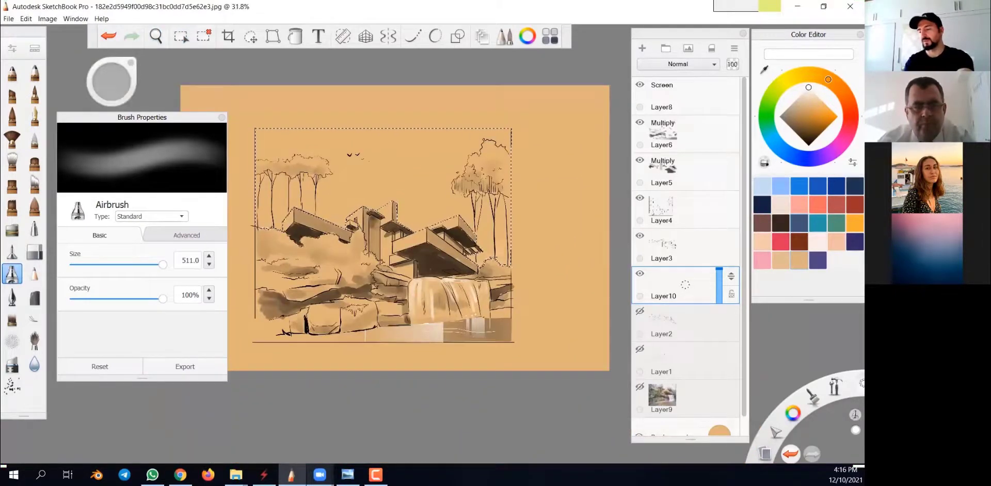
pyautogui.moveTo(503, 281)
pyautogui.mouseDown()
pyautogui.moveTo(278, 268)
pyautogui.moveTo(524, 265)
pyautogui.mouseUp()
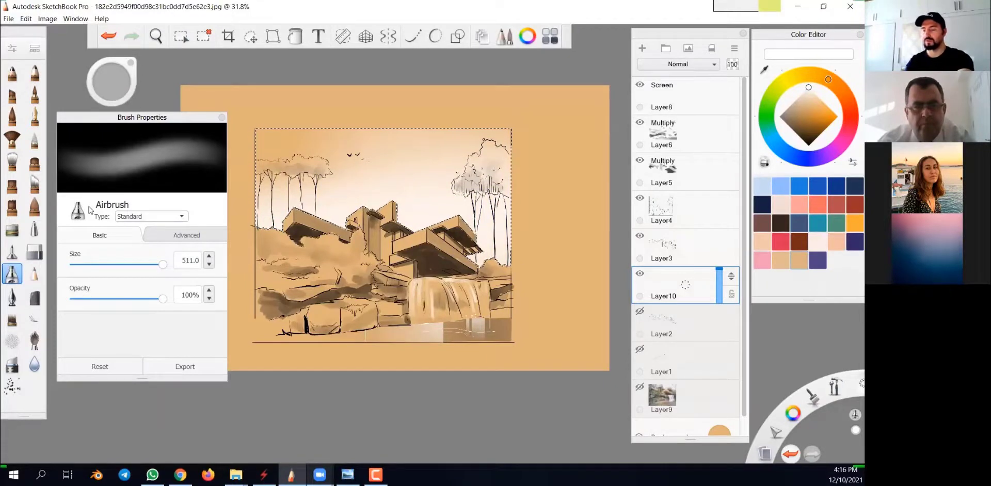
pyautogui.hotkey('ctrl', 'z')
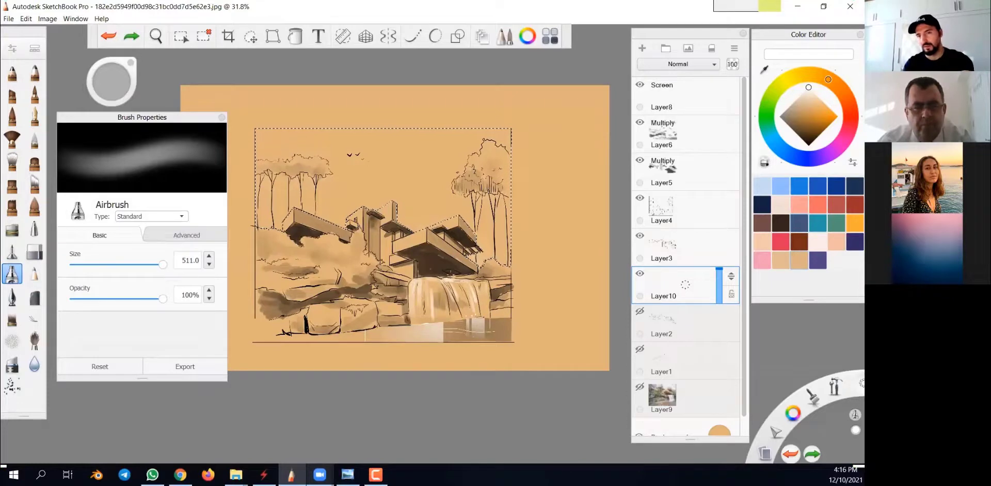
pyautogui.moveTo(338, 260)
pyautogui.mouseDown()
pyautogui.moveTo(423, 249)
pyautogui.moveTo(305, 253)
pyautogui.mouseUp()
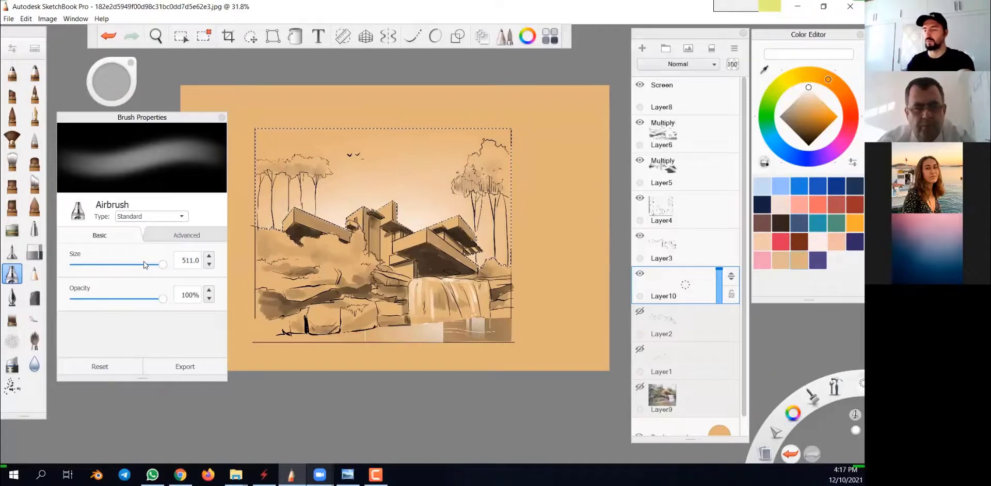
pyautogui.hotkey('ctrl', 'd')
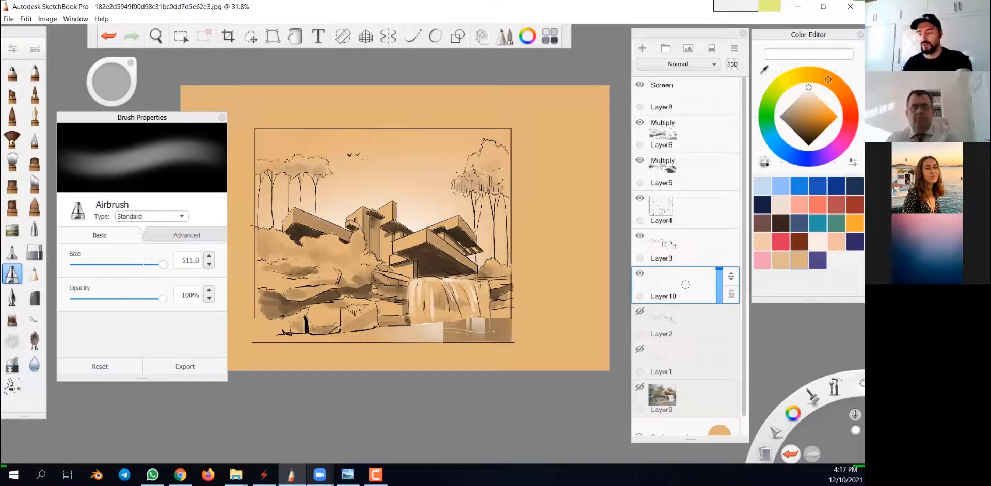
# Add another layer directly above Layer2 and choose a light blue for the Airbrush.
pyautogui.click(692, 320)
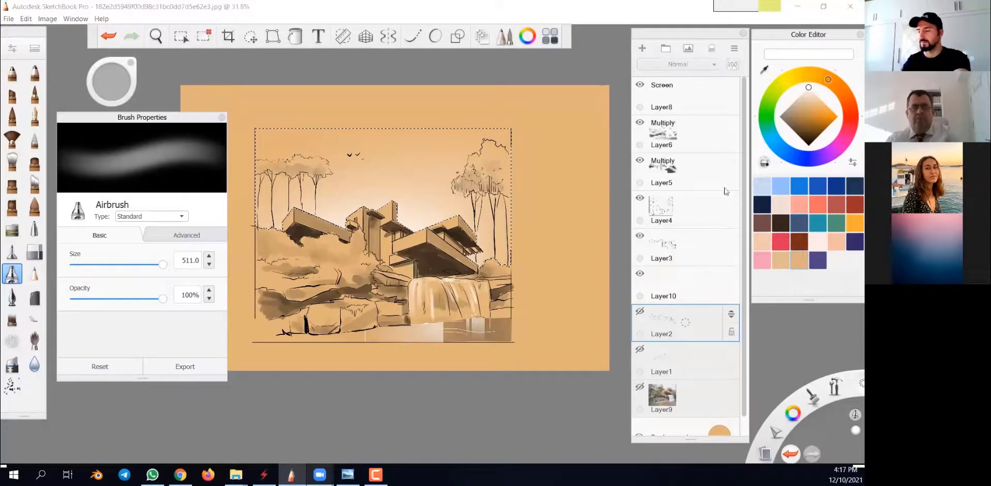
pyautogui.click(643, 49)
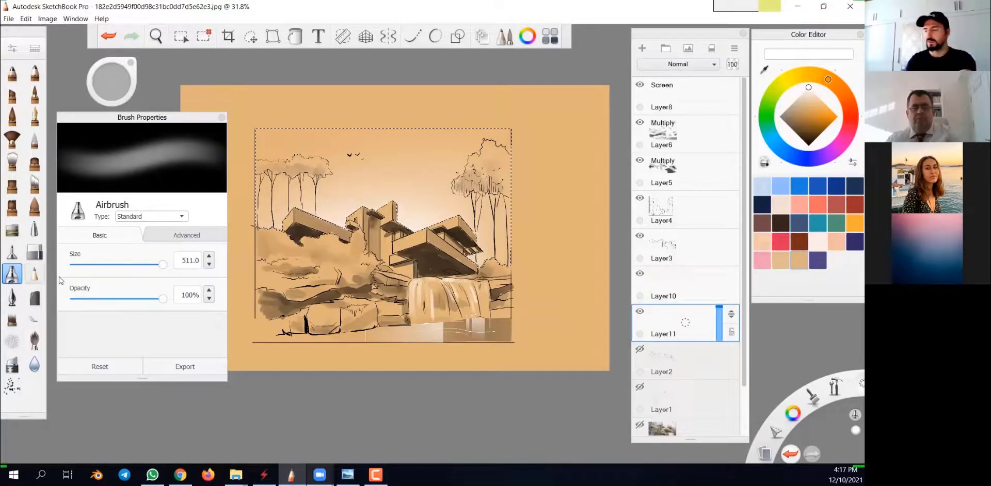
pyautogui.click(776, 143)
pyautogui.click(811, 96)
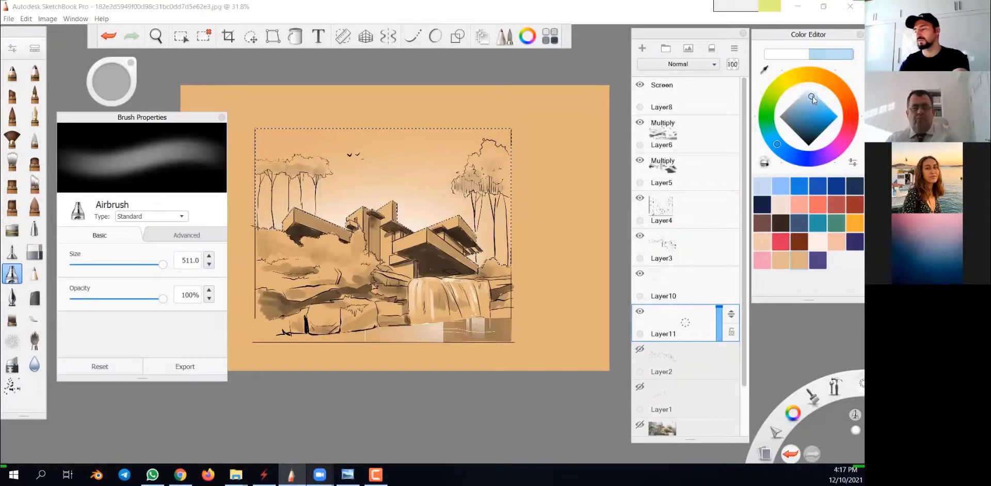